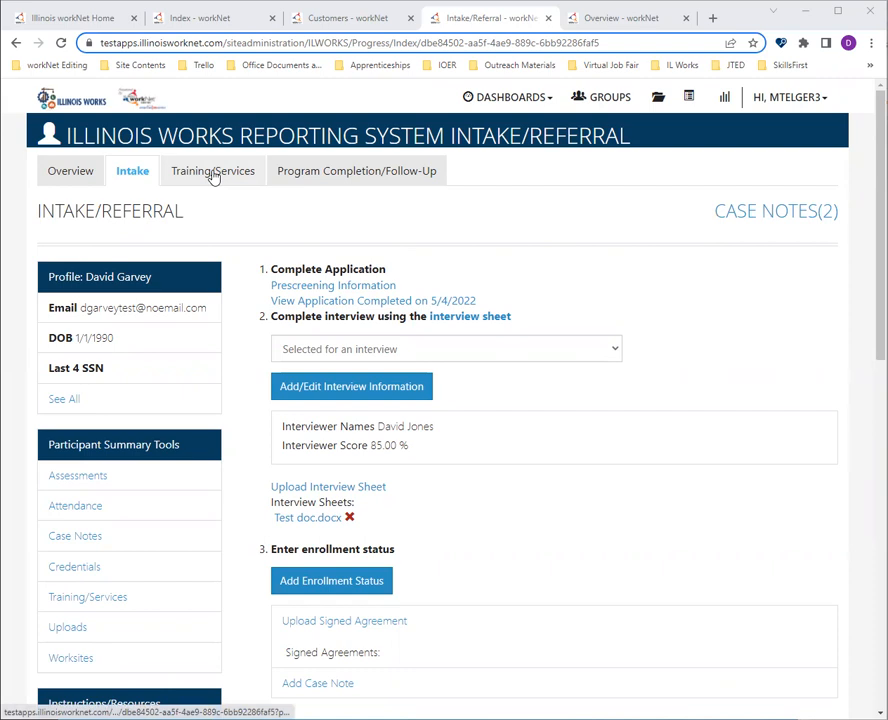
Step: Open the participant's Training/Services career plan from the intake page, close the duplicate tab, and look over the overview
{"action": "left_click", "coordinate": [212, 174]}
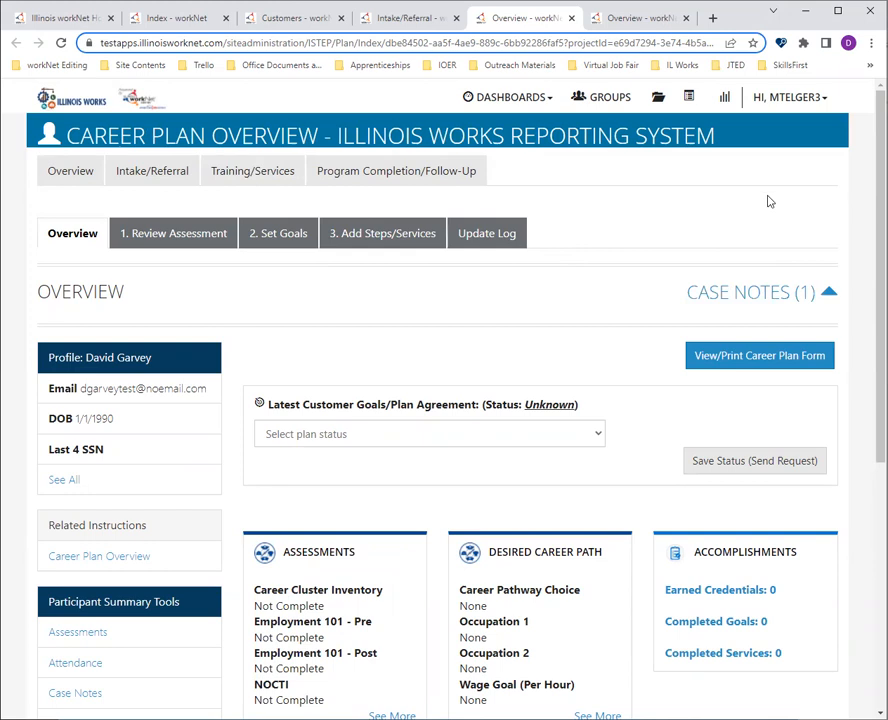
{"action": "key", "text": "ctrl+w"}
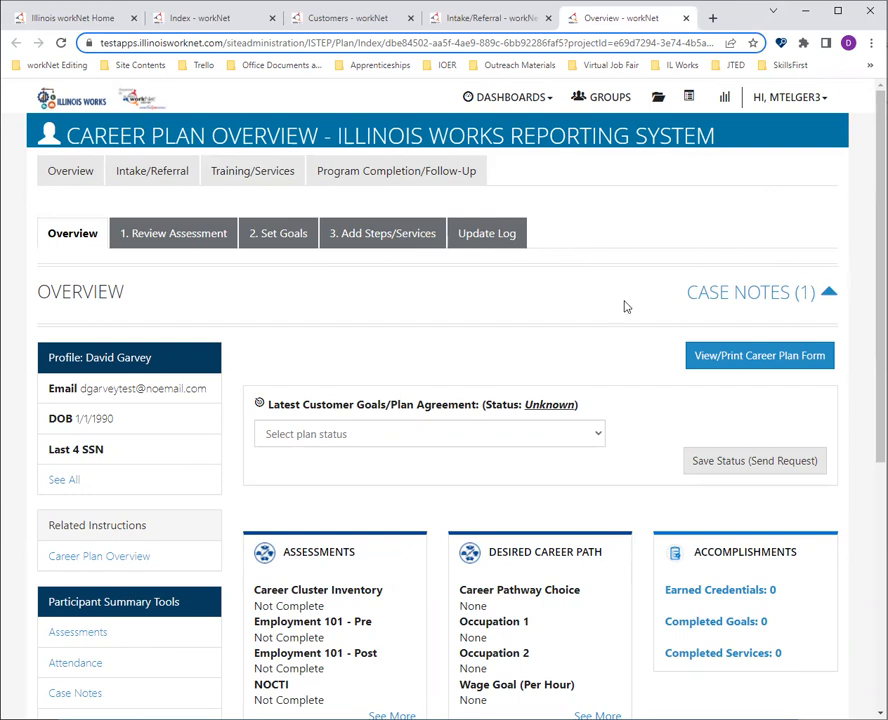
{"action": "scroll", "coordinate": [100, 470], "scroll_direction": "down", "scroll_amount": 3}
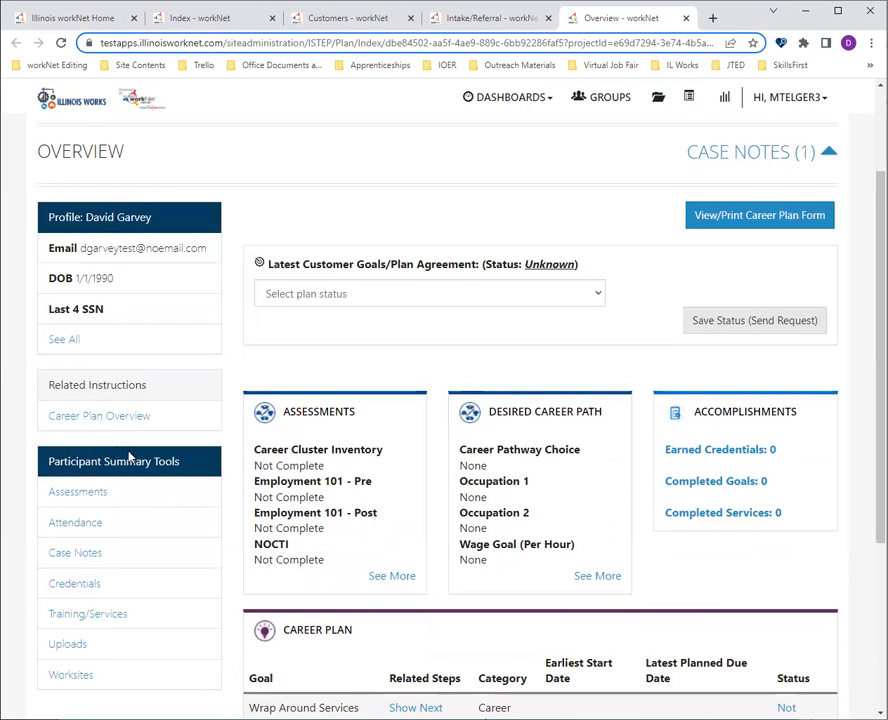
{"action": "scroll", "coordinate": [76, 535], "scroll_direction": "up", "scroll_amount": 3}
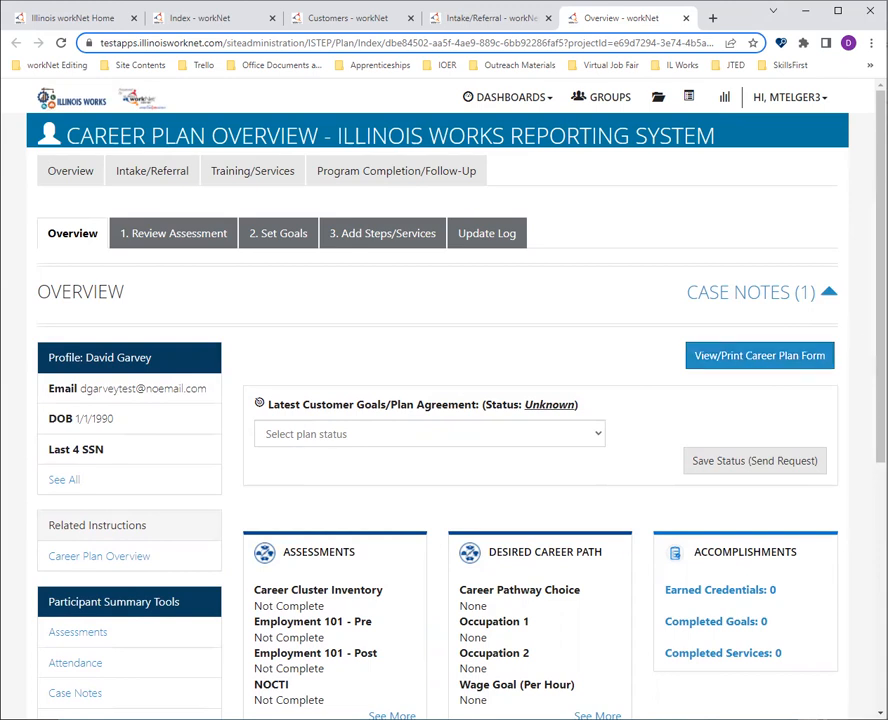
Step: Save the customer's goals/plan agreement status as Customer Agreement Uploaded/On File and check the displayed status
{"action": "left_click", "coordinate": [574, 438]}
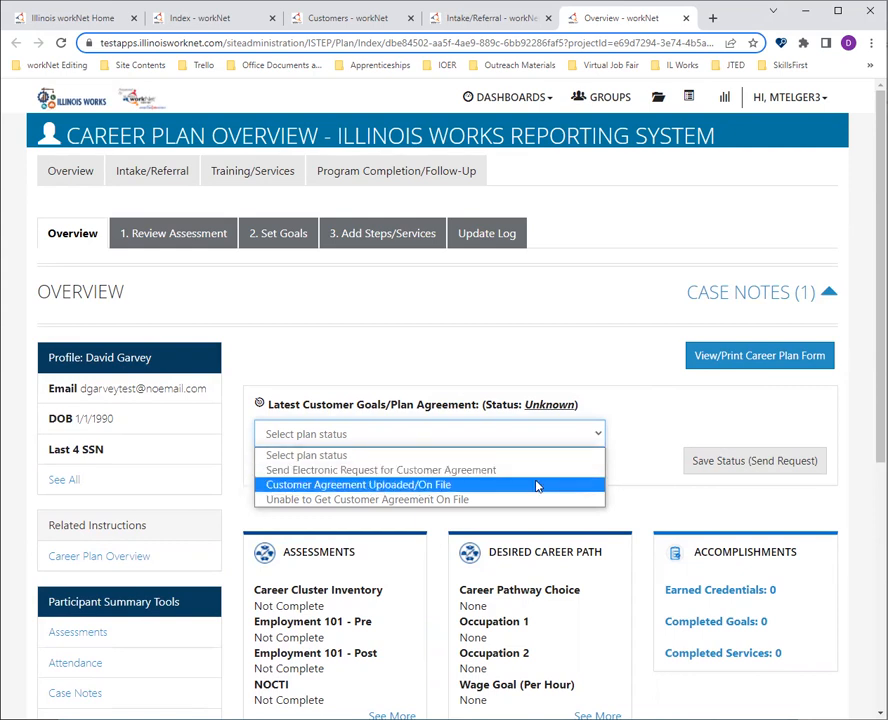
{"action": "left_click", "coordinate": [575, 485]}
{"action": "left_click", "coordinate": [755, 462]}
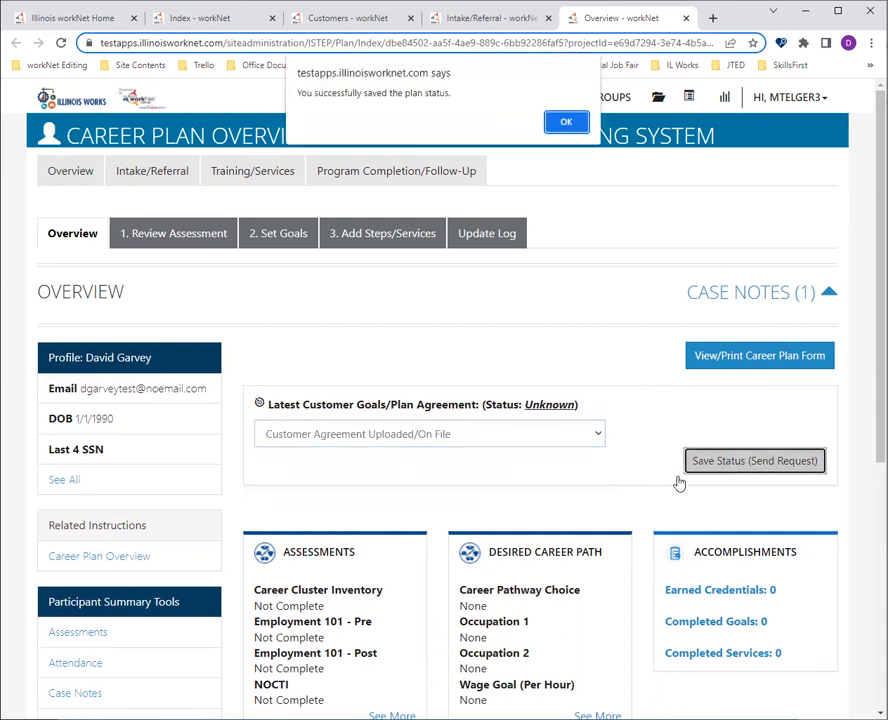
{"action": "left_click", "coordinate": [564, 121]}
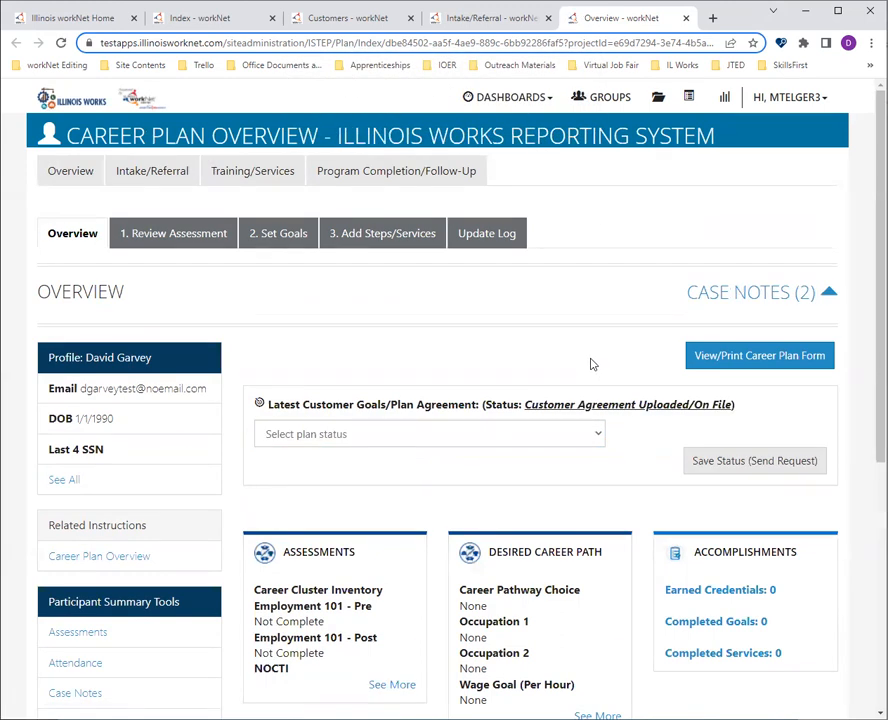
{"action": "scroll", "coordinate": [590, 364], "scroll_direction": "down", "scroll_amount": 1}
{"action": "left_click_drag", "start_coordinate": [527, 334], "coordinate": [745, 327]}
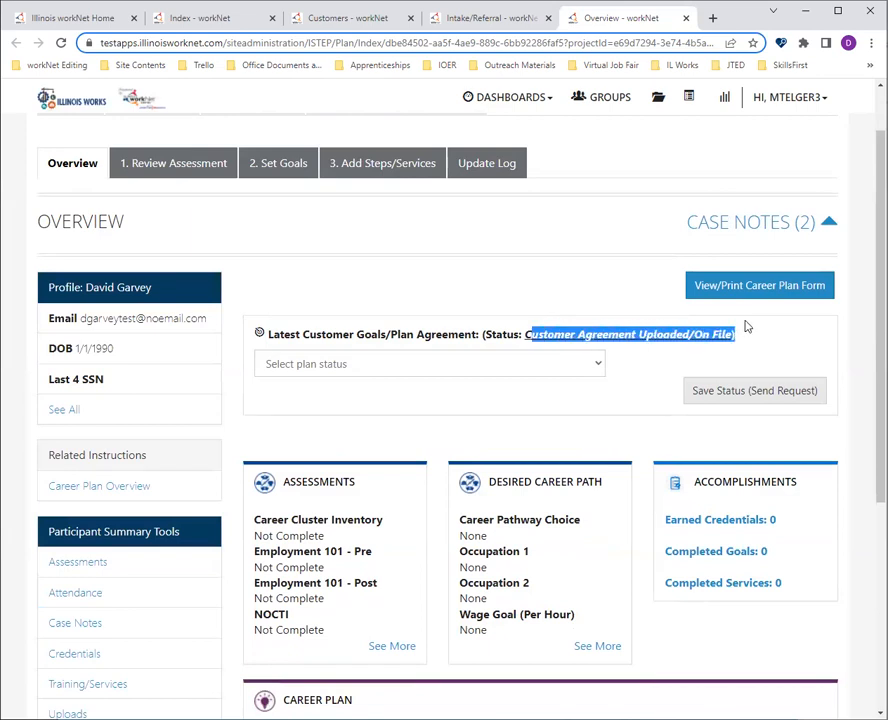
{"action": "left_click", "coordinate": [659, 373]}
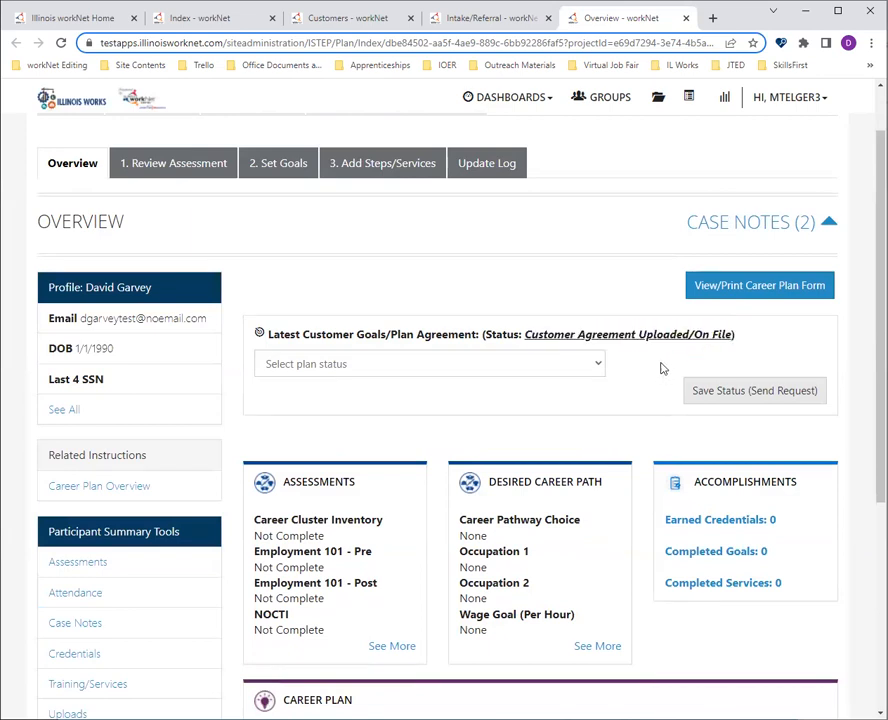
Step: Show the next steps under the Wrap Around Services and Training Services goals in the career plan
{"action": "scroll", "coordinate": [622, 383], "scroll_direction": "down", "scroll_amount": 1}
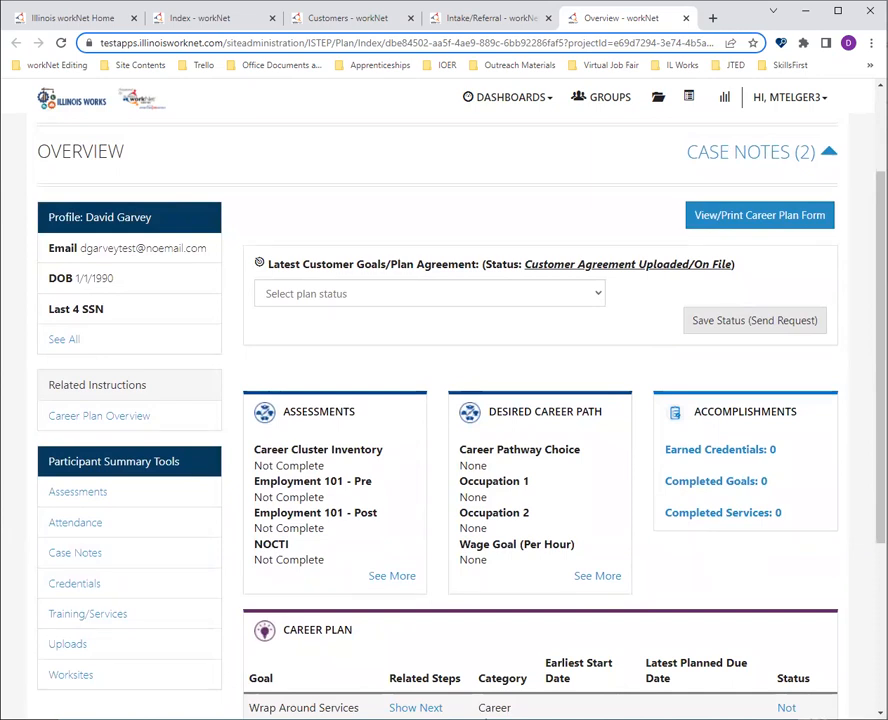
{"action": "scroll", "coordinate": [383, 520], "scroll_direction": "down", "scroll_amount": 2}
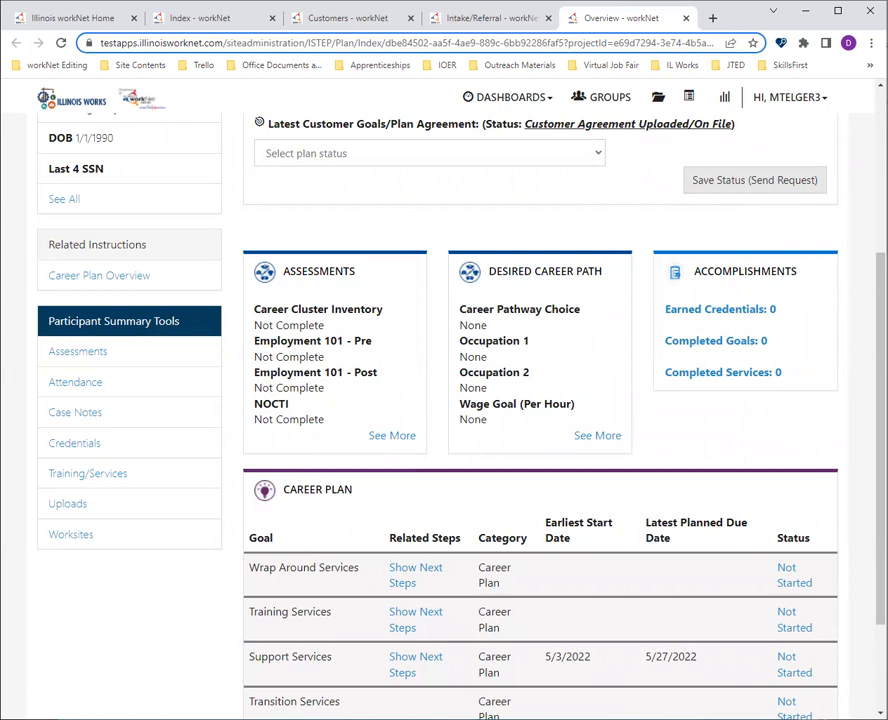
{"action": "scroll", "coordinate": [563, 458], "scroll_direction": "down", "scroll_amount": 2}
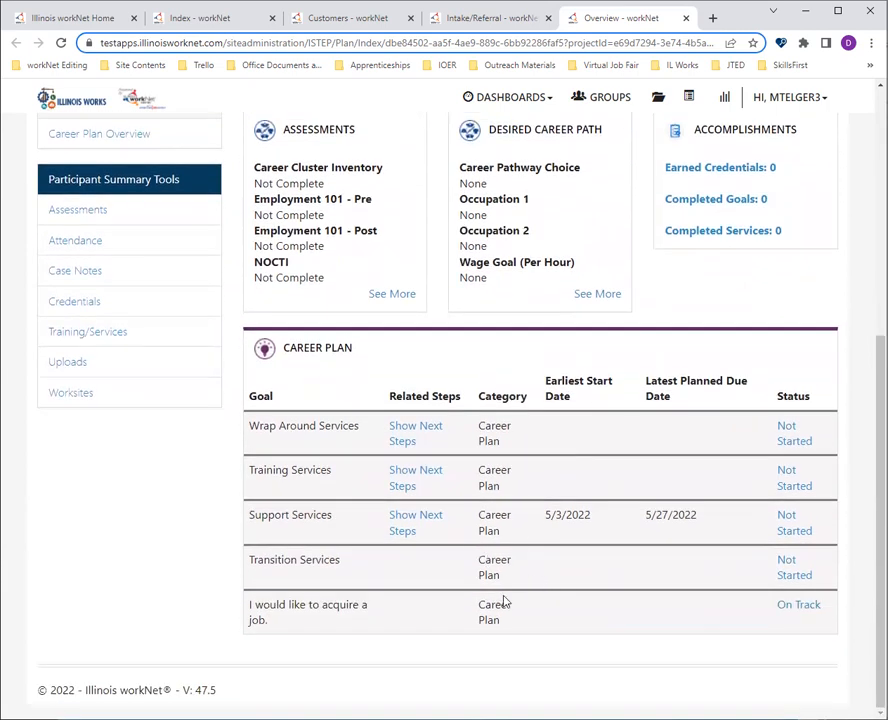
{"action": "left_click", "coordinate": [409, 442]}
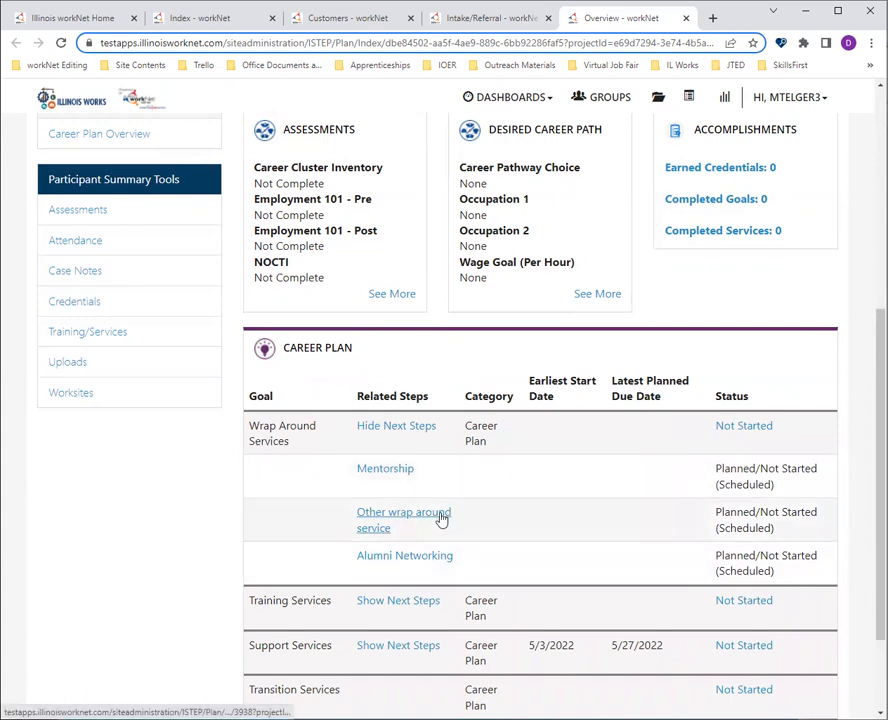
{"action": "scroll", "coordinate": [441, 519], "scroll_direction": "down", "scroll_amount": 1}
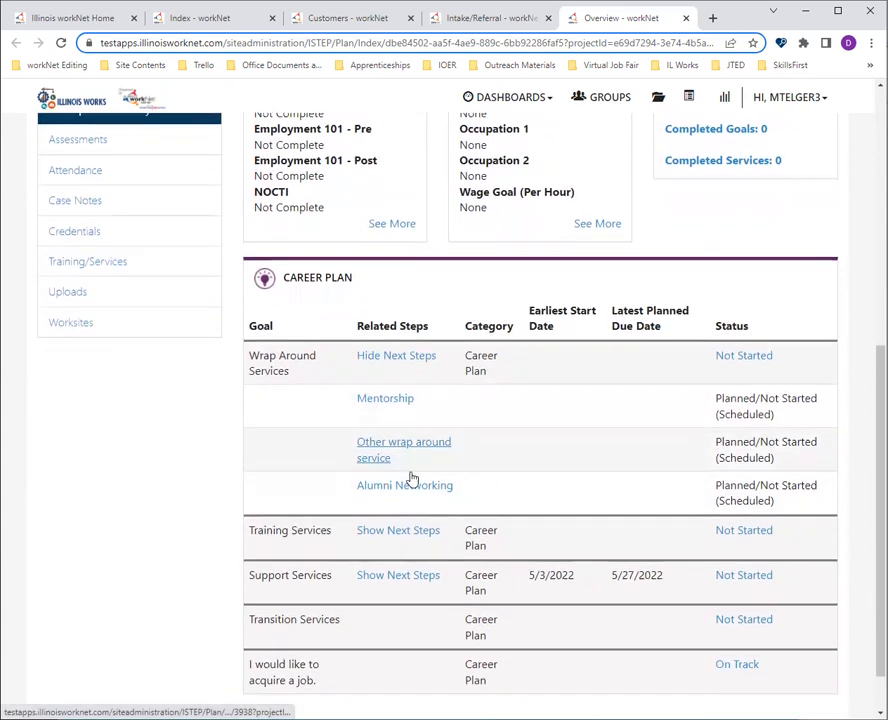
{"action": "scroll", "coordinate": [410, 478], "scroll_direction": "down", "scroll_amount": 1}
{"action": "left_click", "coordinate": [407, 481]}
{"action": "scroll", "coordinate": [408, 484], "scroll_direction": "down", "scroll_amount": 1}
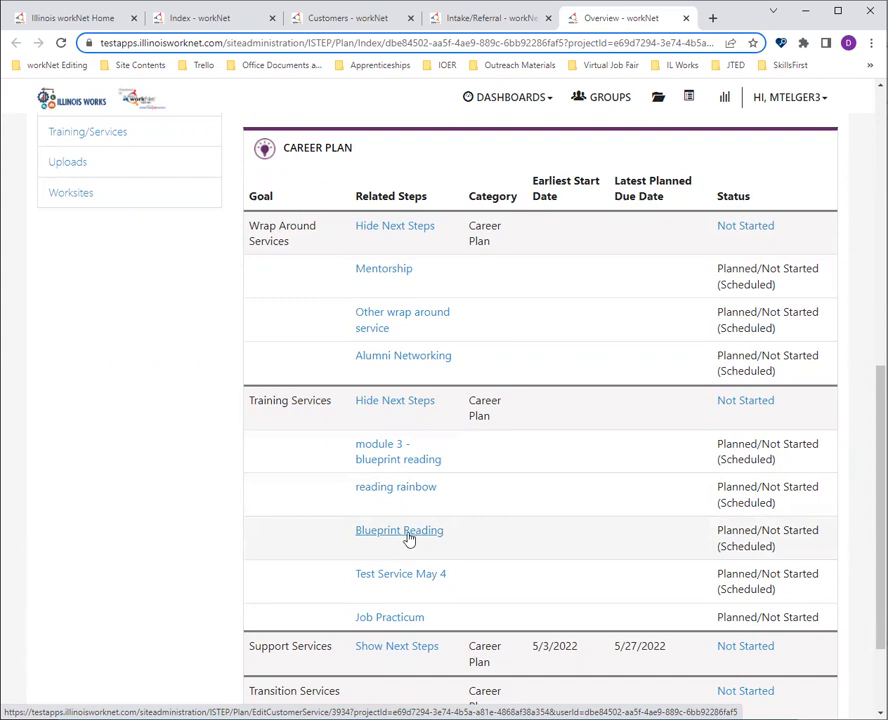
Step: Open the Blueprint Reading service under Training Services and review its status and planning fields
{"action": "left_click", "coordinate": [405, 538]}
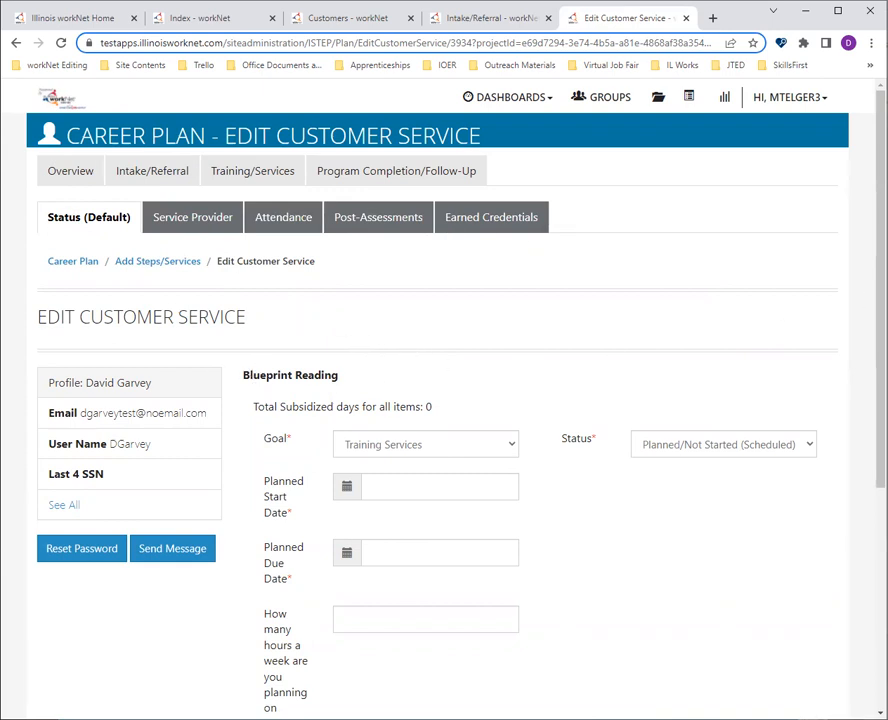
{"action": "scroll", "coordinate": [517, 403], "scroll_direction": "down", "scroll_amount": 2}
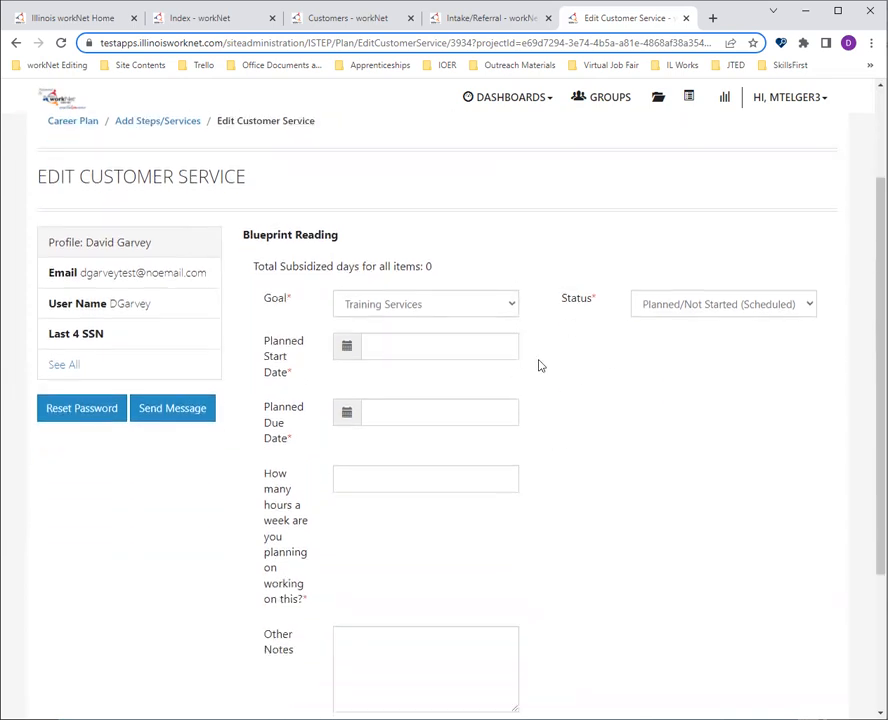
{"action": "scroll", "coordinate": [574, 419], "scroll_direction": "down", "scroll_amount": 1}
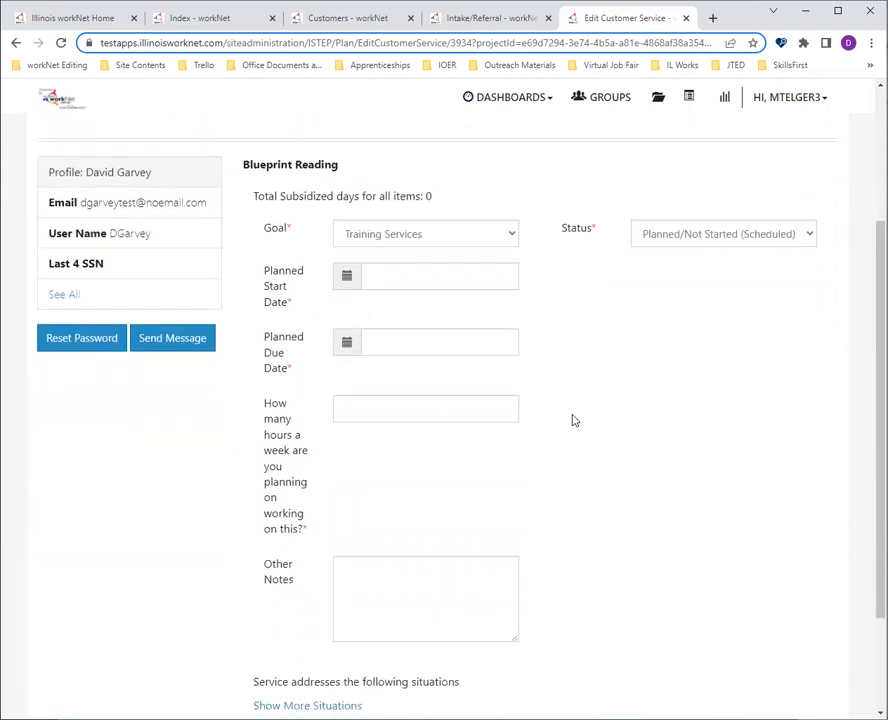
{"action": "scroll", "coordinate": [600, 450], "scroll_direction": "up", "scroll_amount": 3}
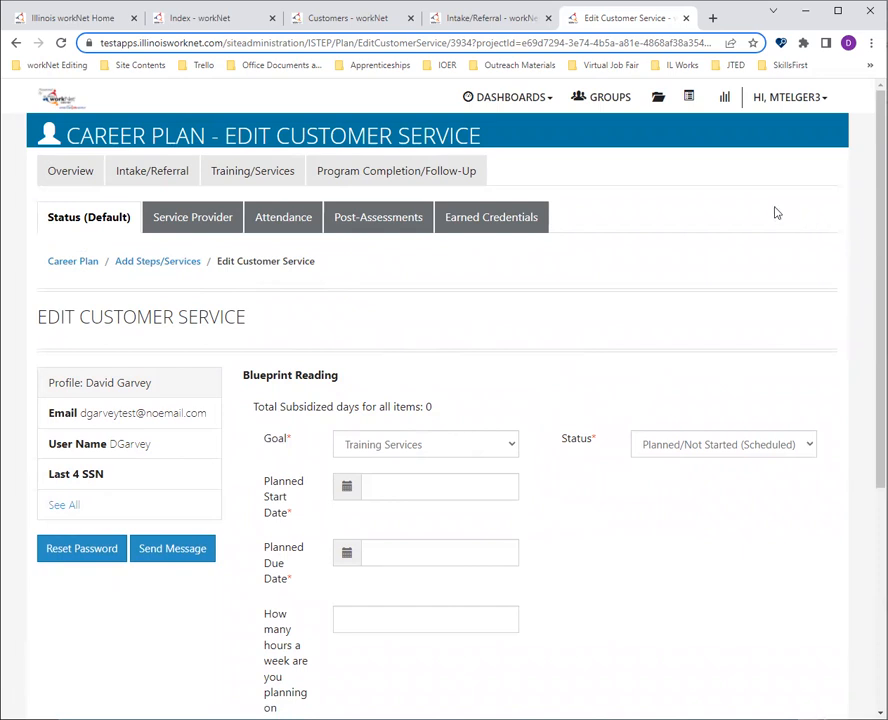
Step: Close the service page, reopen the participant's Training/Services career plan, and go to the Review Assessment section
{"action": "left_click", "coordinate": [686, 18]}
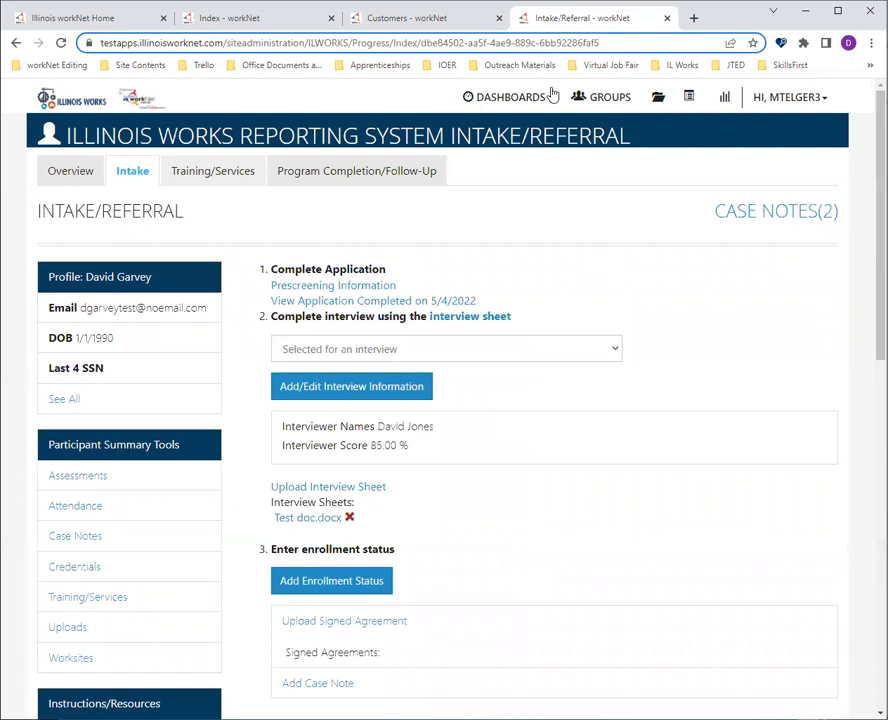
{"action": "left_click", "coordinate": [214, 171]}
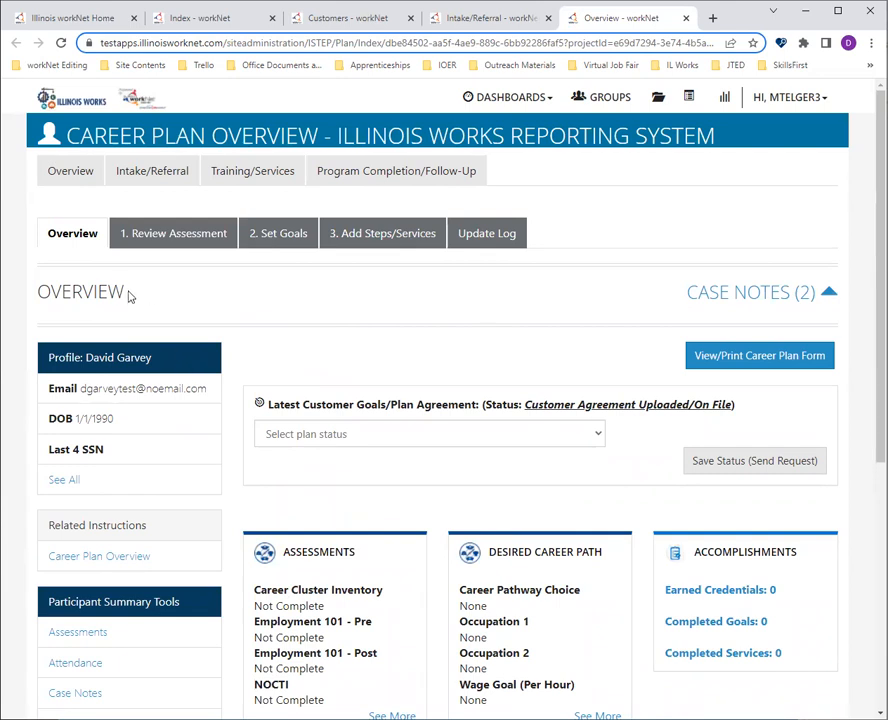
{"action": "left_click", "coordinate": [150, 240]}
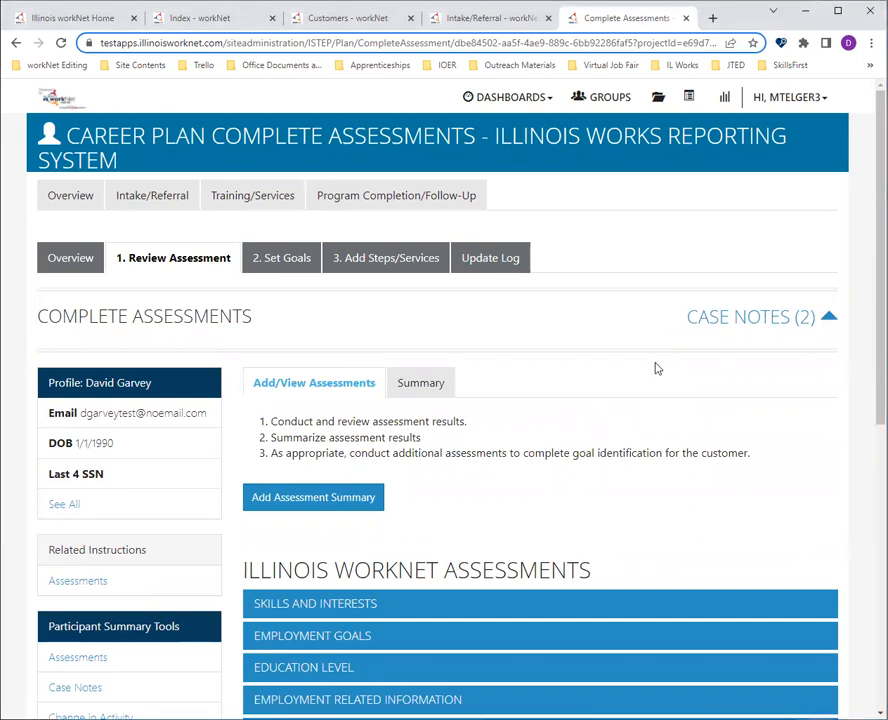
{"action": "scroll", "coordinate": [660, 370], "scroll_direction": "down", "scroll_amount": 1}
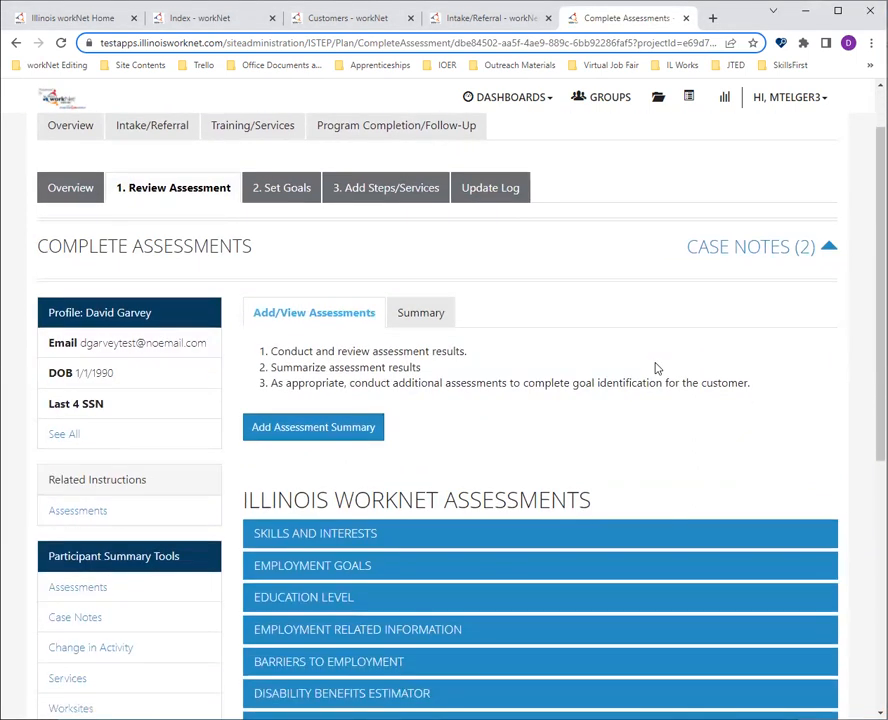
Step: Start a new assessment summary, look through the summary areas, and enter "Sample text." for My Strengths
{"action": "left_click", "coordinate": [316, 431]}
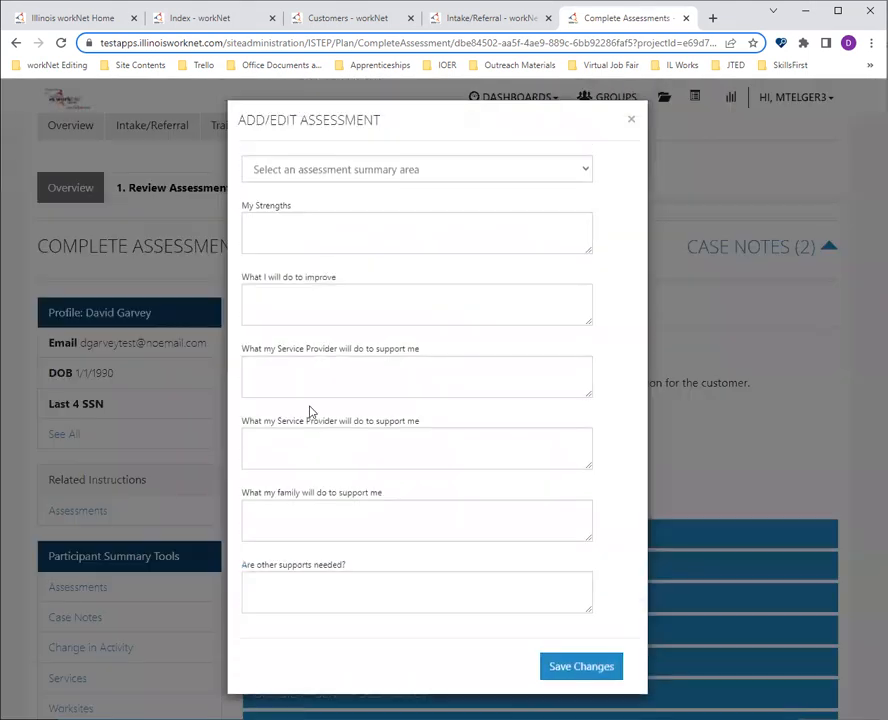
{"action": "left_click", "coordinate": [448, 177]}
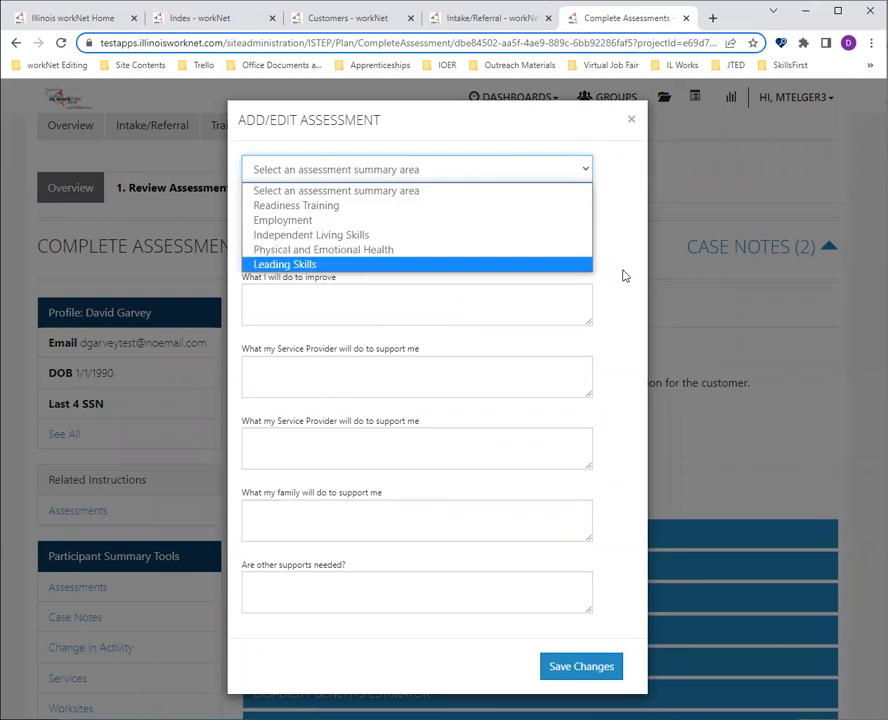
{"action": "left_click", "coordinate": [438, 212]}
{"action": "left_click", "coordinate": [438, 238]}
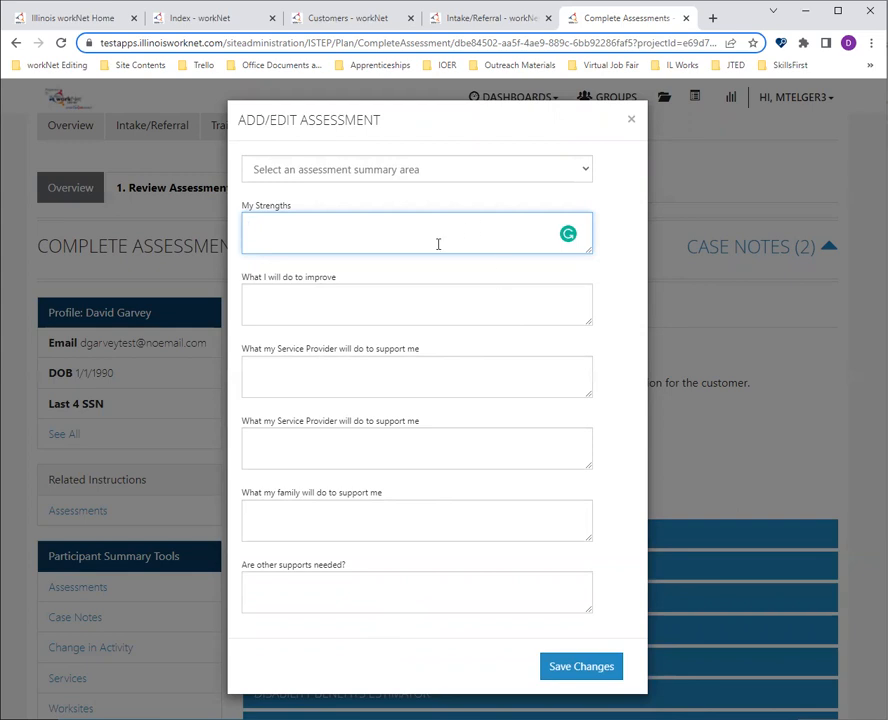
{"action": "type", "text": "Sample text."}
Step: Copy the My Strengths text into the improvement, both service provider support, family support, and other supports fields
{"action": "key", "text": "ctrl+a"}
{"action": "key", "text": "ctrl+c"}
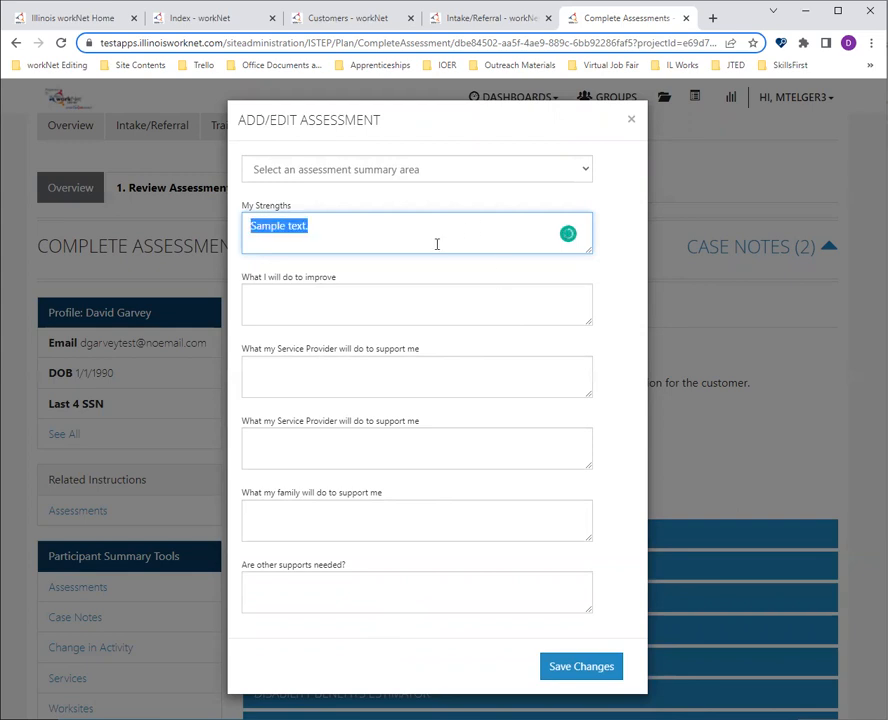
{"action": "left_click", "coordinate": [337, 300]}
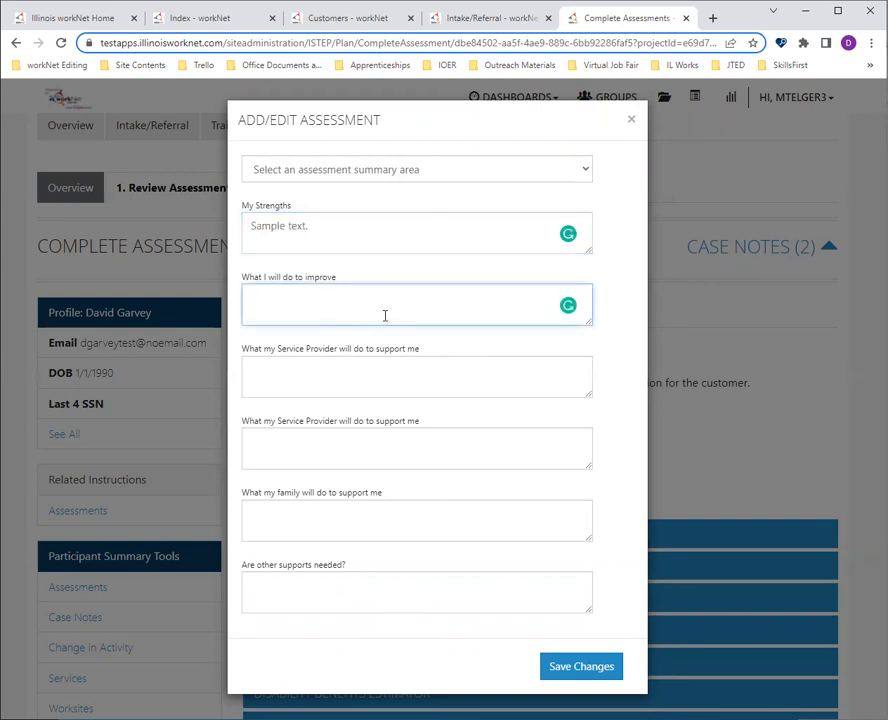
{"action": "key", "text": "ctrl+v"}
{"action": "left_click", "coordinate": [341, 390]}
{"action": "key", "text": "ctrl+v"}
{"action": "left_click", "coordinate": [319, 443]}
{"action": "key", "text": "ctrl+v"}
{"action": "left_click", "coordinate": [320, 515]}
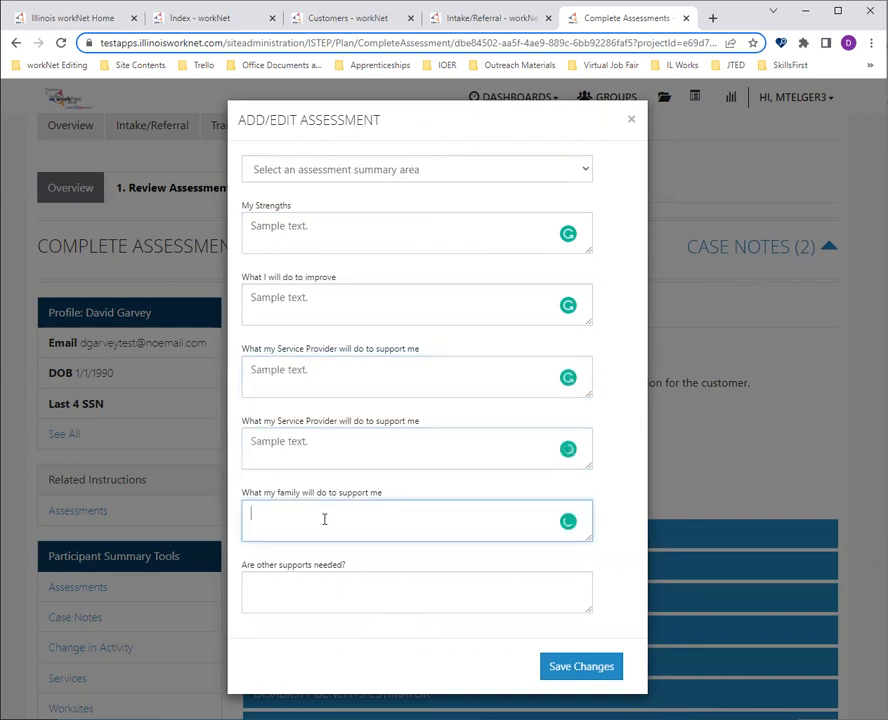
{"action": "key", "text": "ctrl+v"}
{"action": "left_click", "coordinate": [377, 589]}
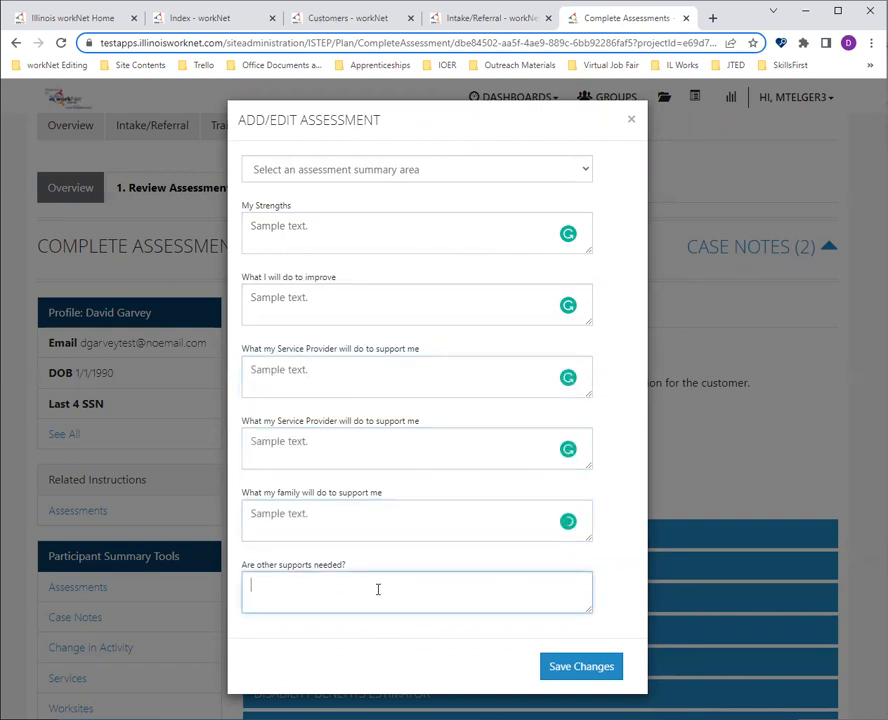
{"action": "key", "text": "ctrl+v"}
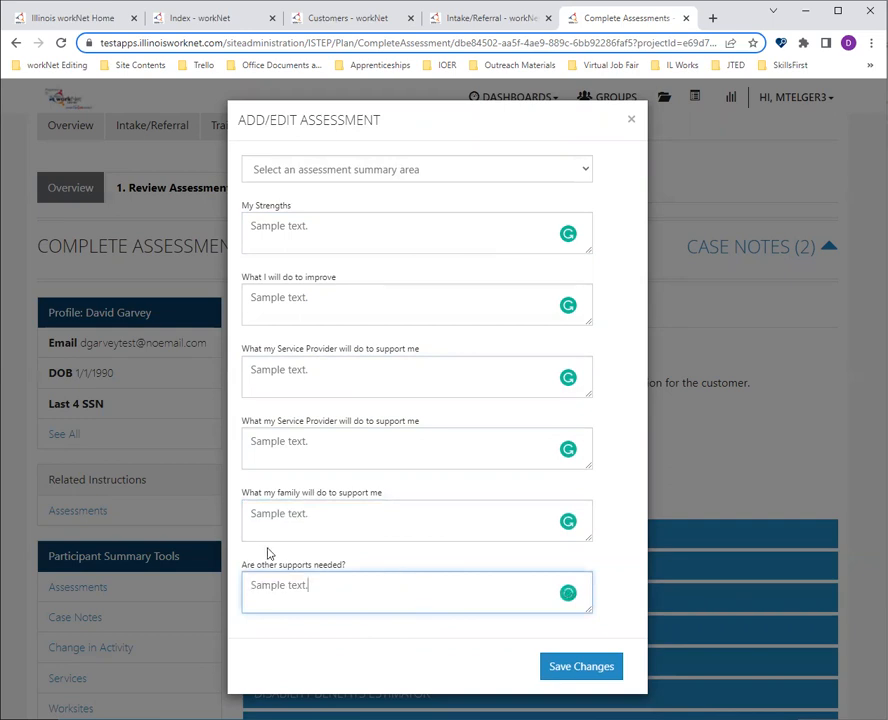
Step: Set the assessment summary area to Leading Skills and save the assessment summary
{"action": "left_click", "coordinate": [572, 660]}
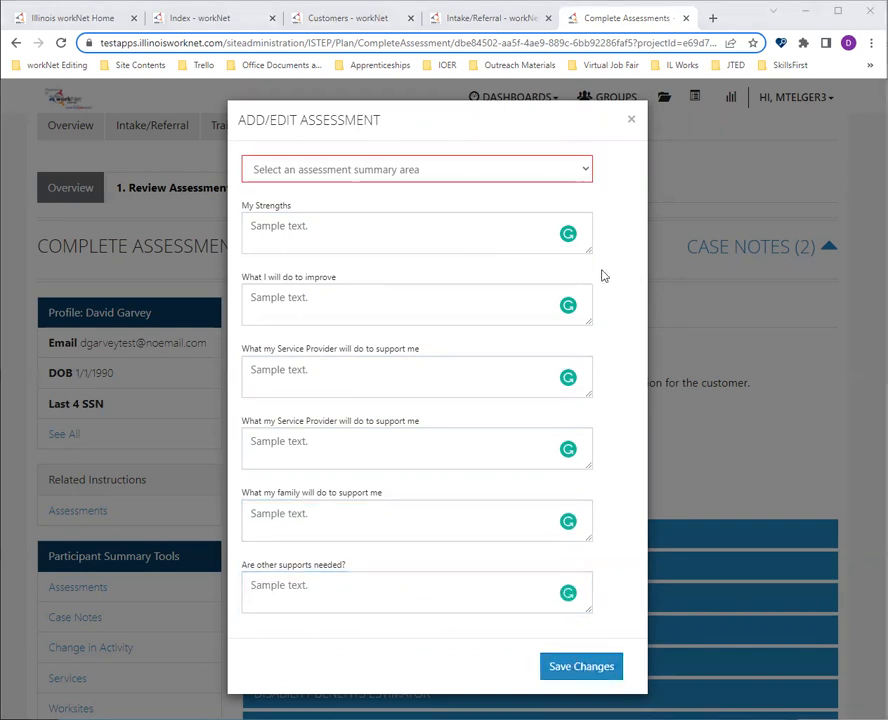
{"action": "left_click", "coordinate": [450, 169]}
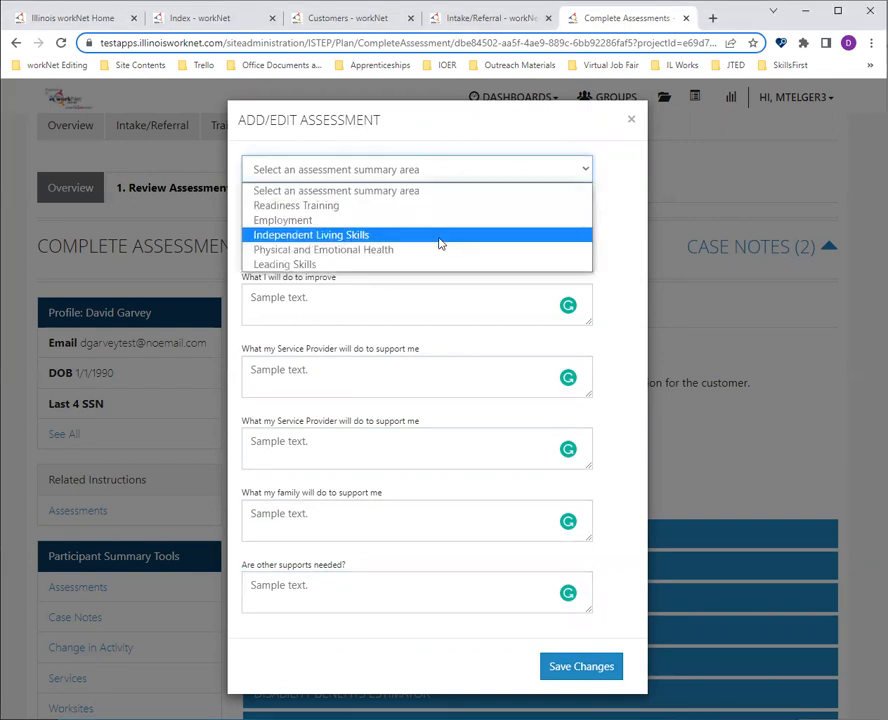
{"action": "left_click", "coordinate": [388, 265]}
{"action": "left_click", "coordinate": [590, 666]}
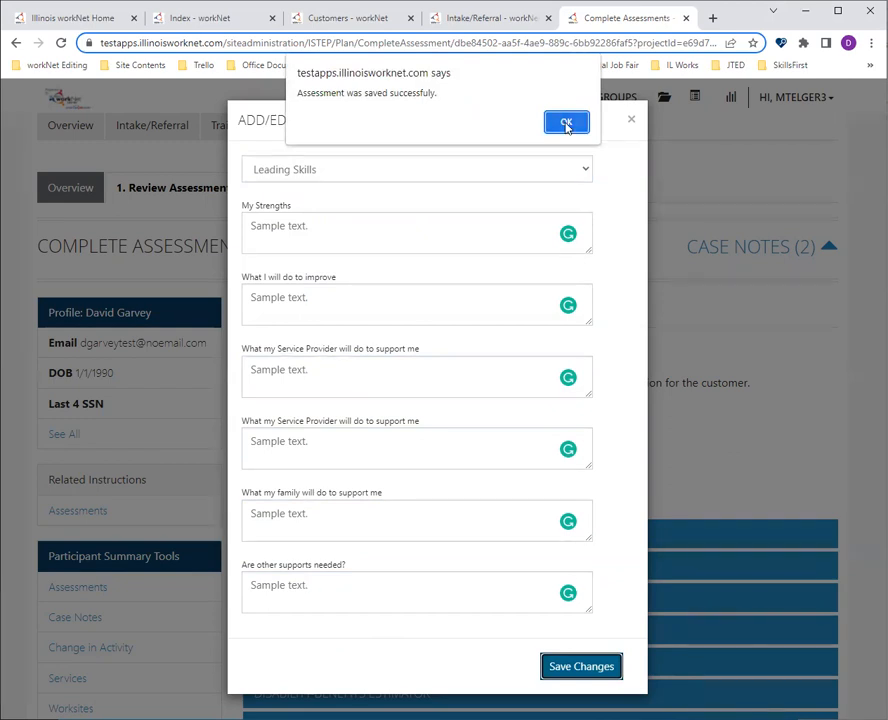
{"action": "left_click", "coordinate": [567, 120]}
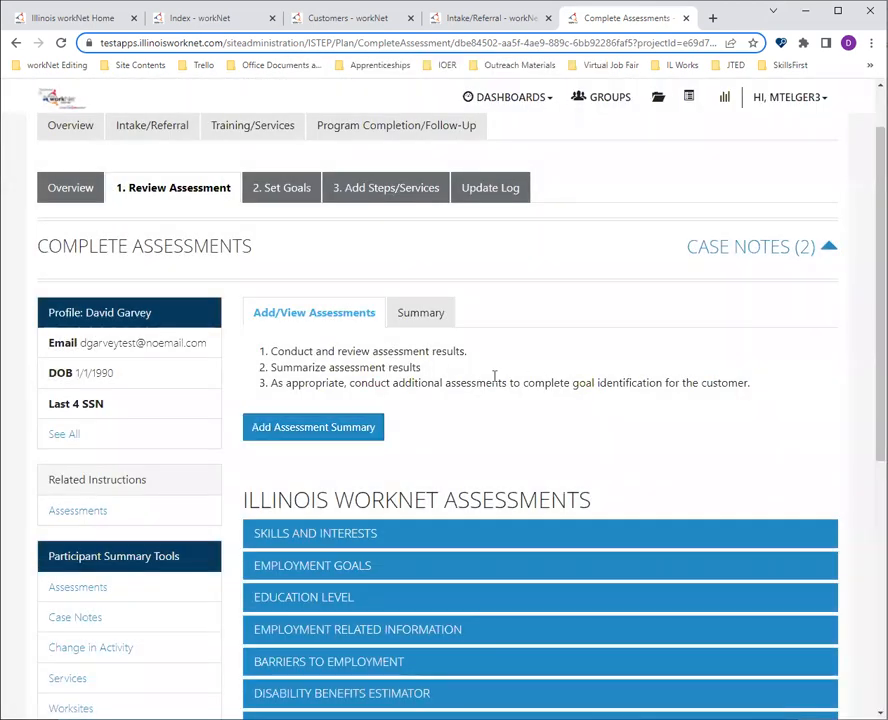
Step: Review the participant's saved assessment summaries, opening the Readiness Training entry and closing it without changes
{"action": "scroll", "coordinate": [480, 400], "scroll_direction": "down", "scroll_amount": 1}
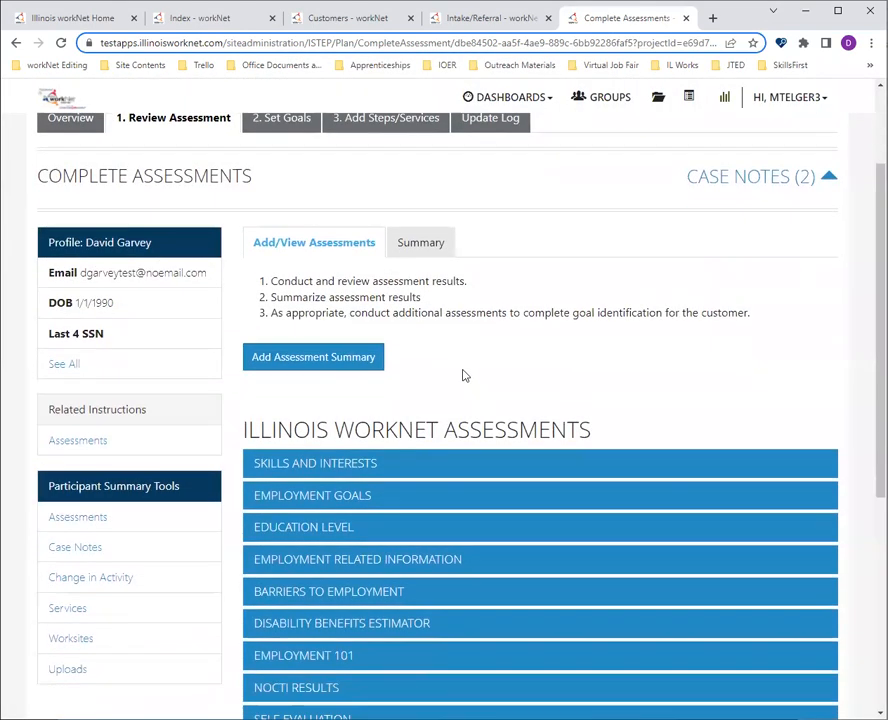
{"action": "left_click", "coordinate": [421, 246]}
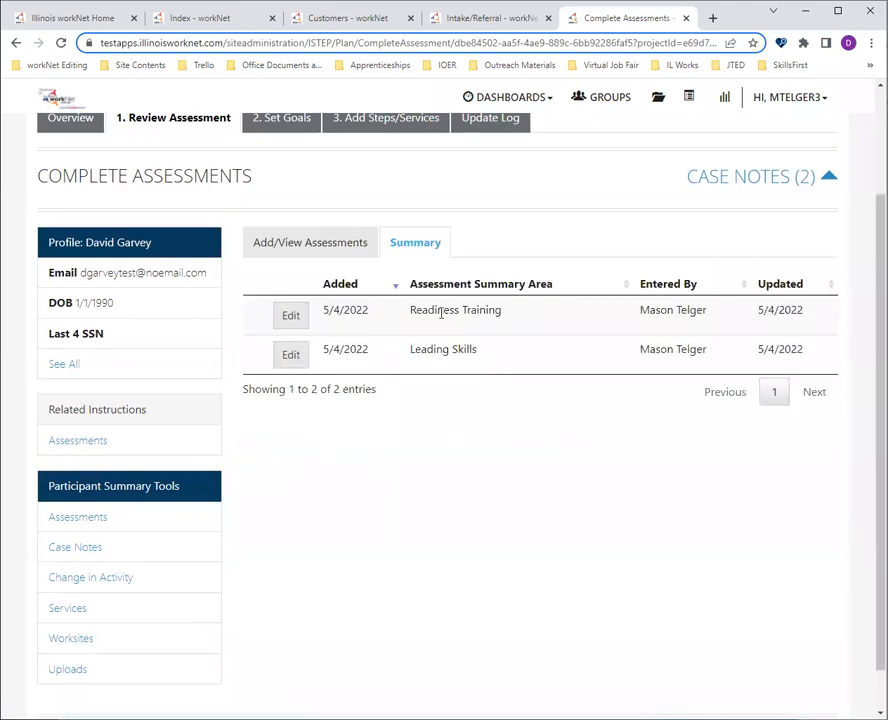
{"action": "left_click", "coordinate": [291, 316]}
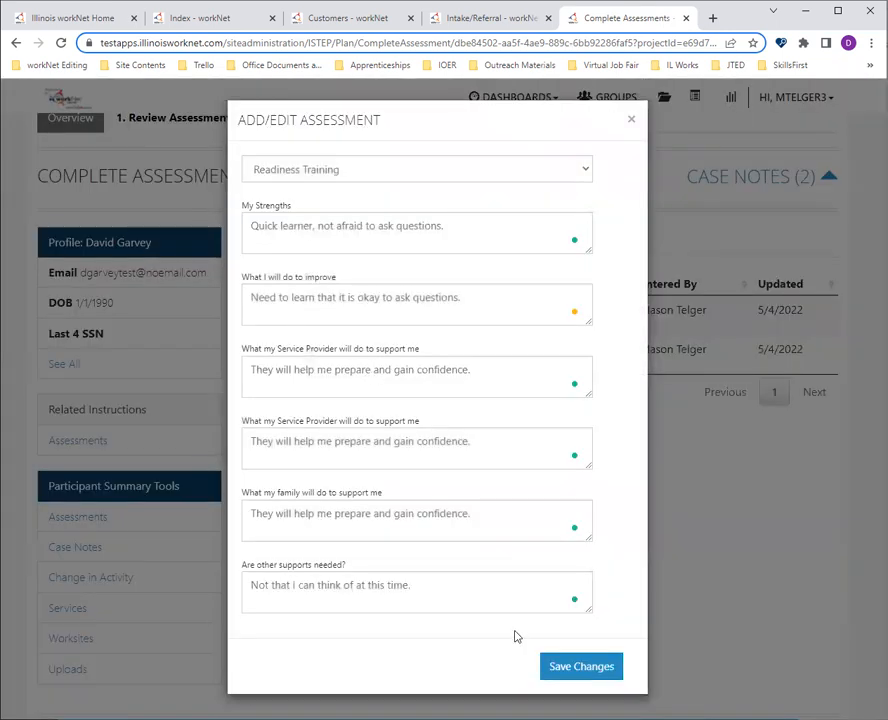
{"action": "left_click", "coordinate": [631, 121]}
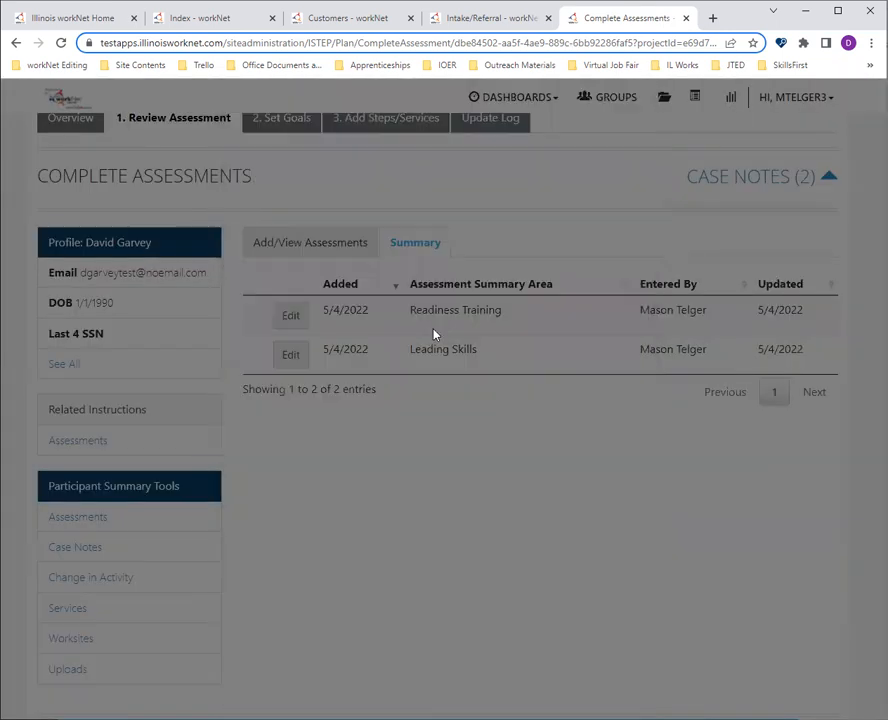
Step: Return to the assessments list and examine the Skills and Interests section under Illinois workNet Assessments
{"action": "left_click", "coordinate": [286, 243]}
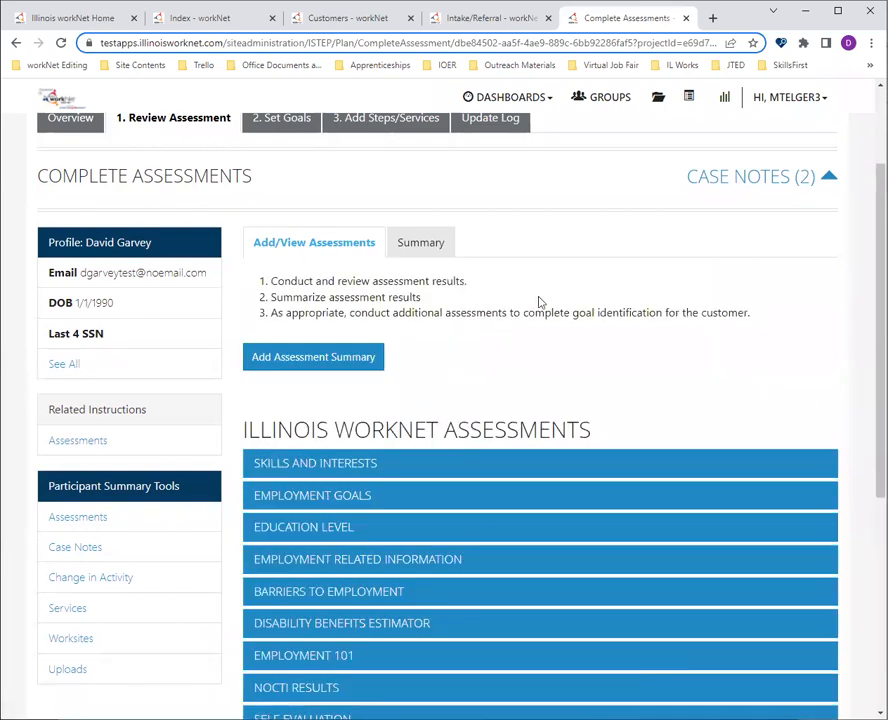
{"action": "scroll", "coordinate": [620, 280], "scroll_direction": "down", "scroll_amount": 3}
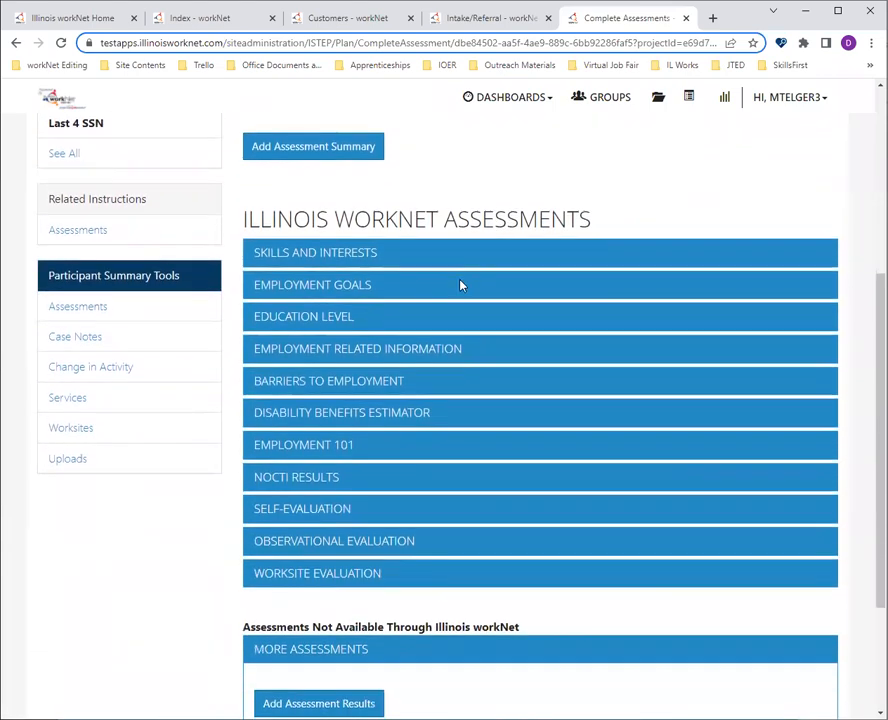
{"action": "scroll", "coordinate": [460, 284], "scroll_direction": "down", "scroll_amount": 1}
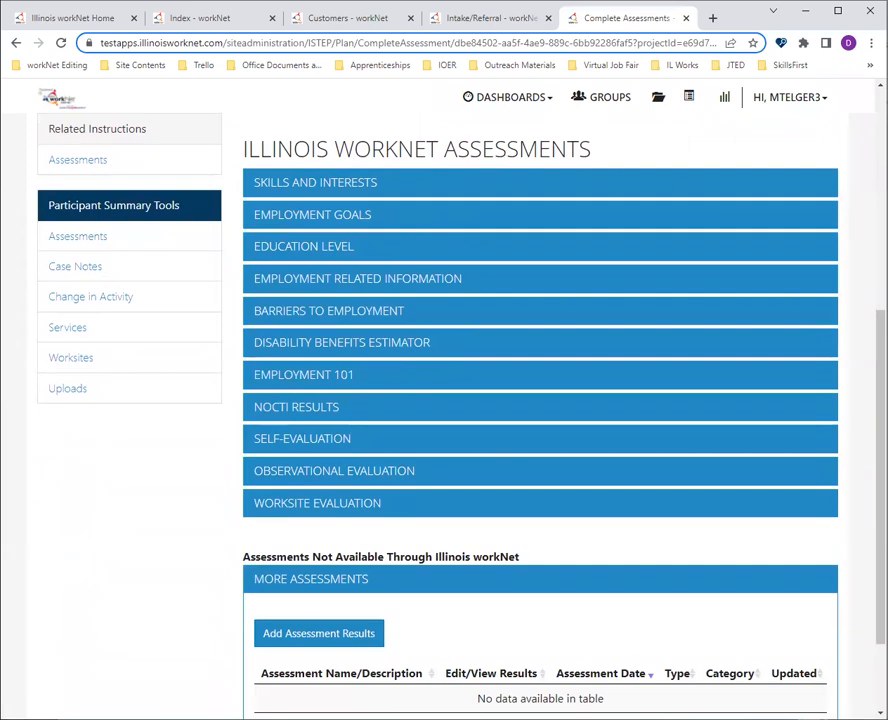
{"action": "left_click", "coordinate": [312, 190]}
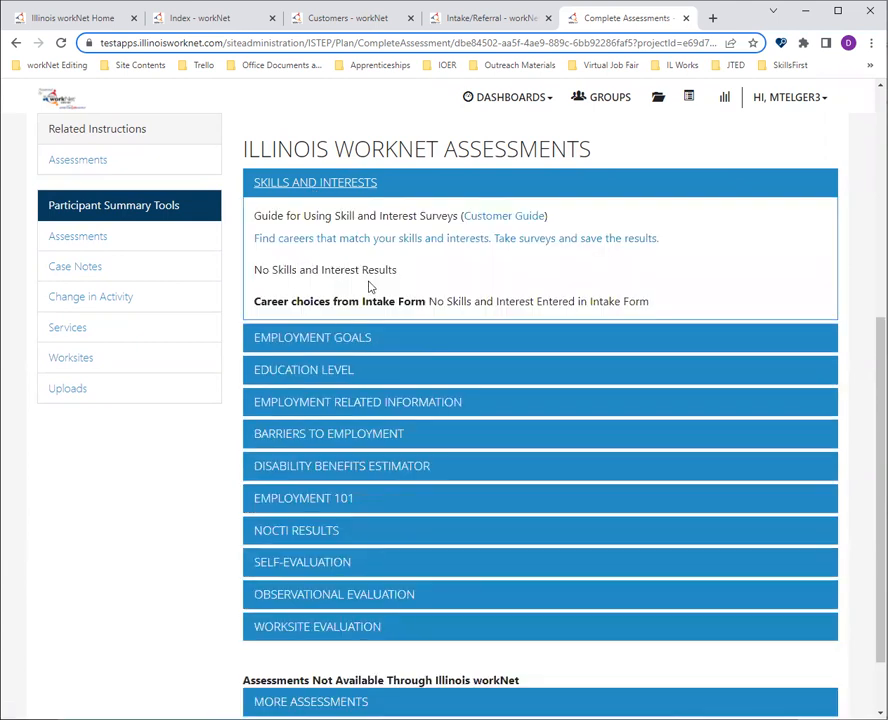
{"action": "left_click", "coordinate": [318, 181]}
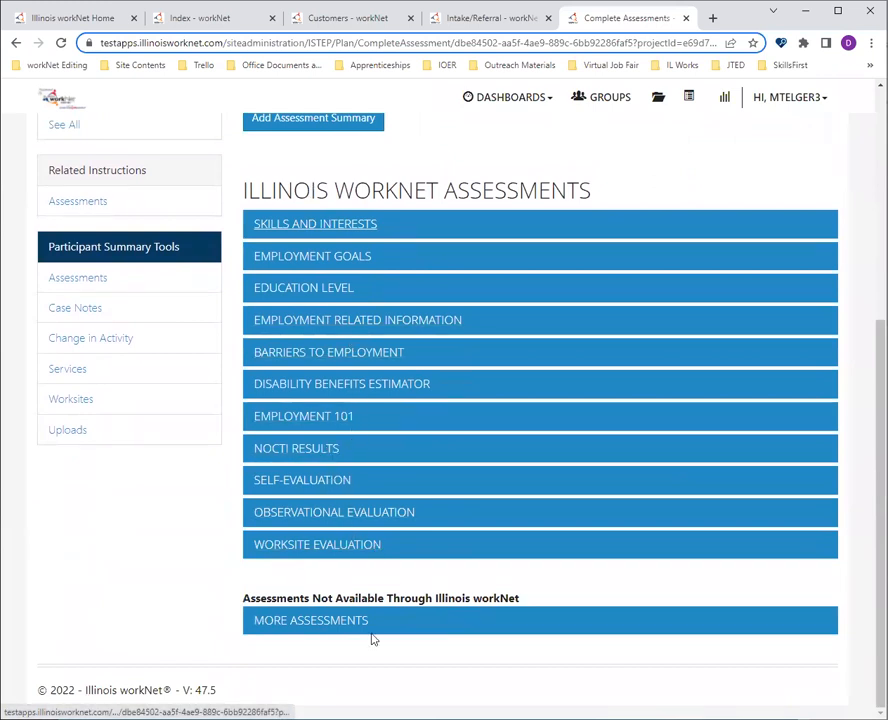
Step: Open a blank assessment results form under More Assessments, review its fields, and close it without saving
{"action": "left_click", "coordinate": [327, 621]}
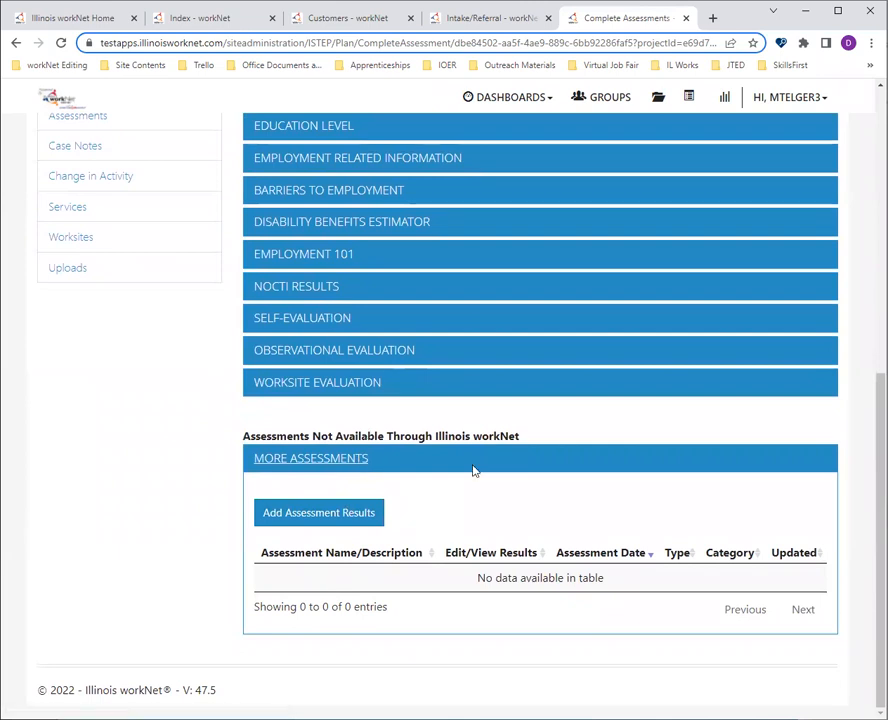
{"action": "left_click", "coordinate": [339, 513]}
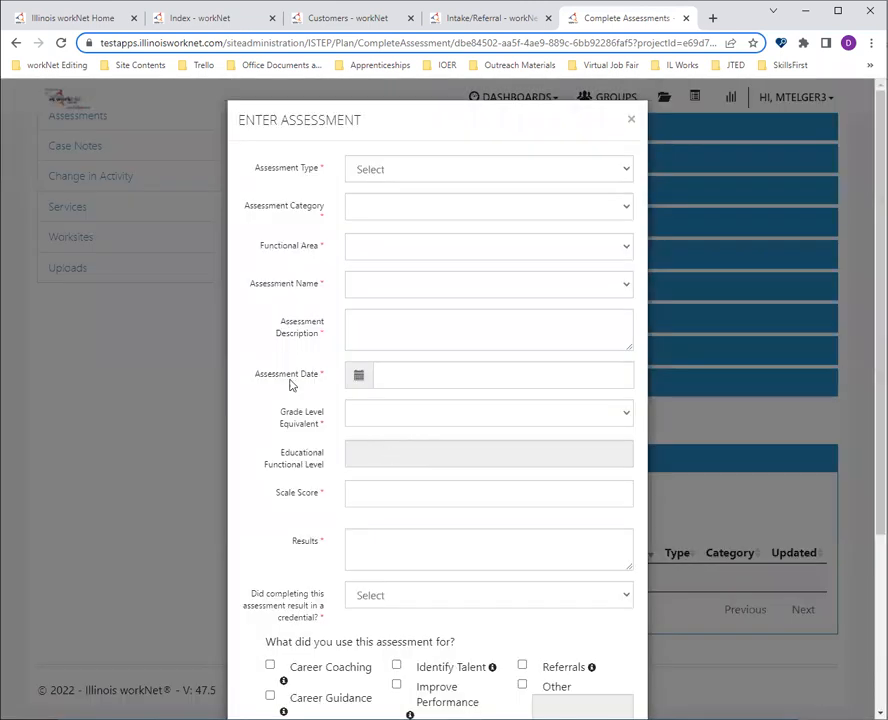
{"action": "scroll", "coordinate": [330, 213], "scroll_direction": "down", "scroll_amount": 1}
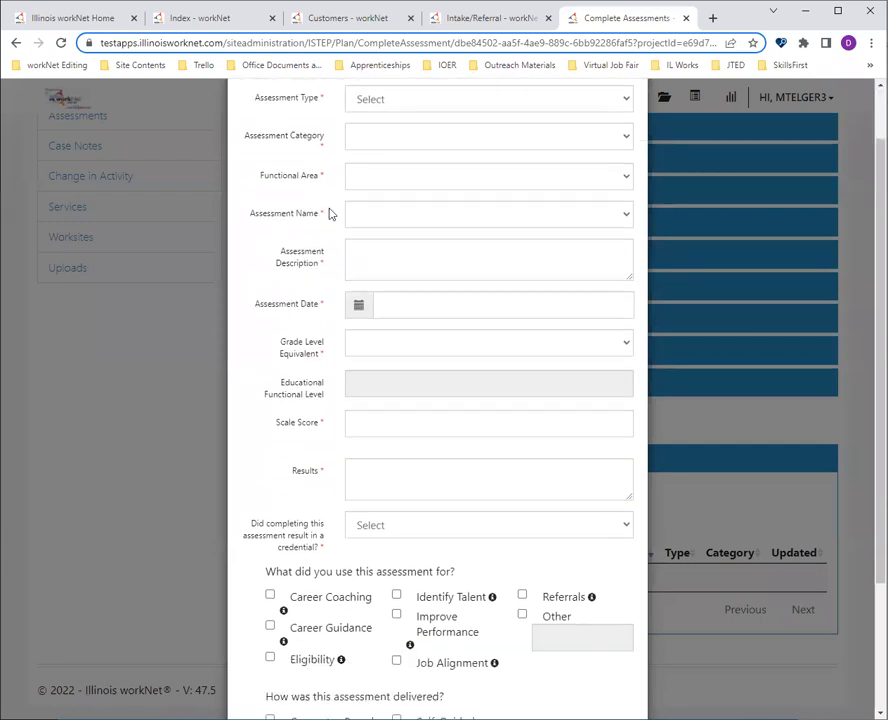
{"action": "scroll", "coordinate": [278, 411], "scroll_direction": "up", "scroll_amount": 1}
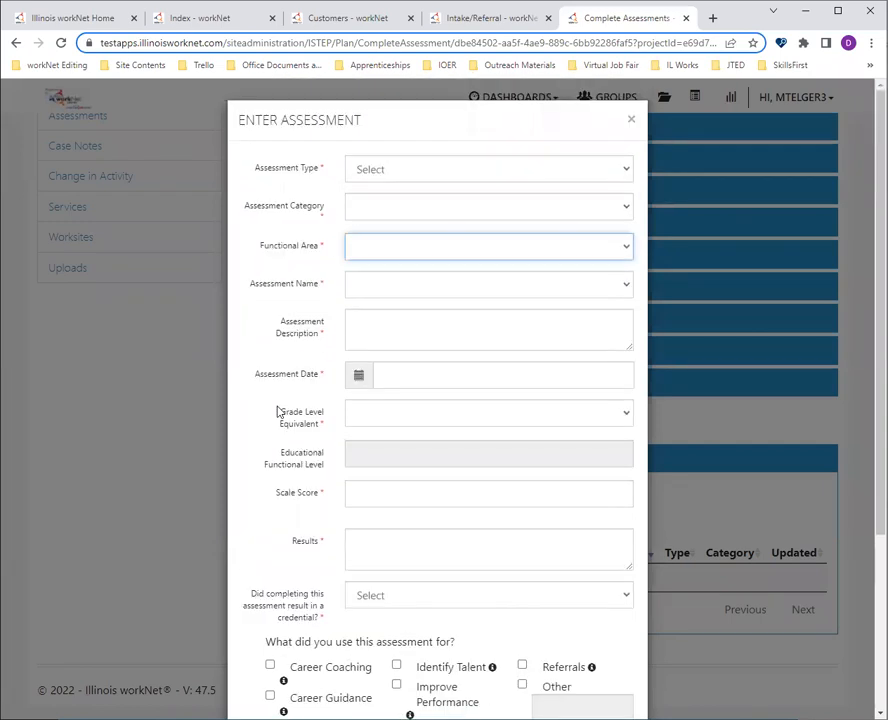
{"action": "scroll", "coordinate": [274, 528], "scroll_direction": "down", "scroll_amount": 3}
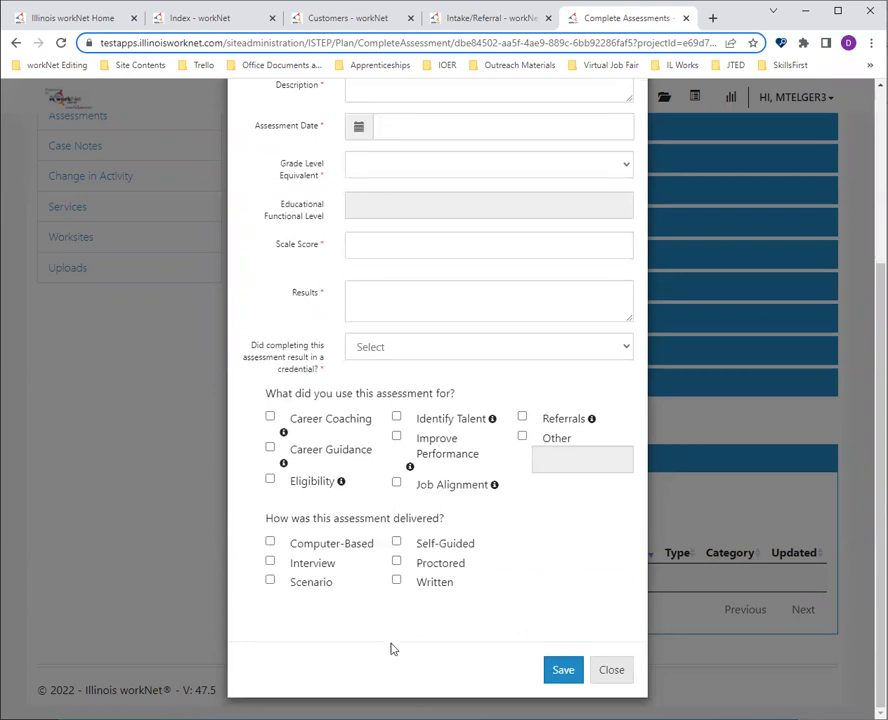
{"action": "left_click", "coordinate": [615, 669]}
Step: Go to the career plan's Set Goals section and review the listed goal statements
{"action": "scroll", "coordinate": [326, 524], "scroll_direction": "up", "scroll_amount": 3}
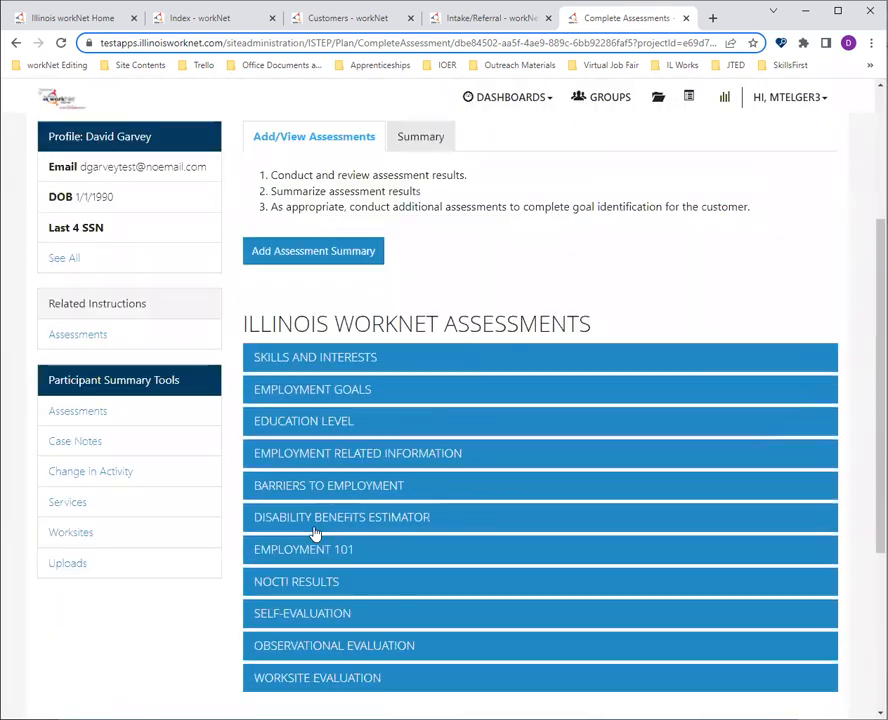
{"action": "scroll", "coordinate": [315, 534], "scroll_direction": "up", "scroll_amount": 3}
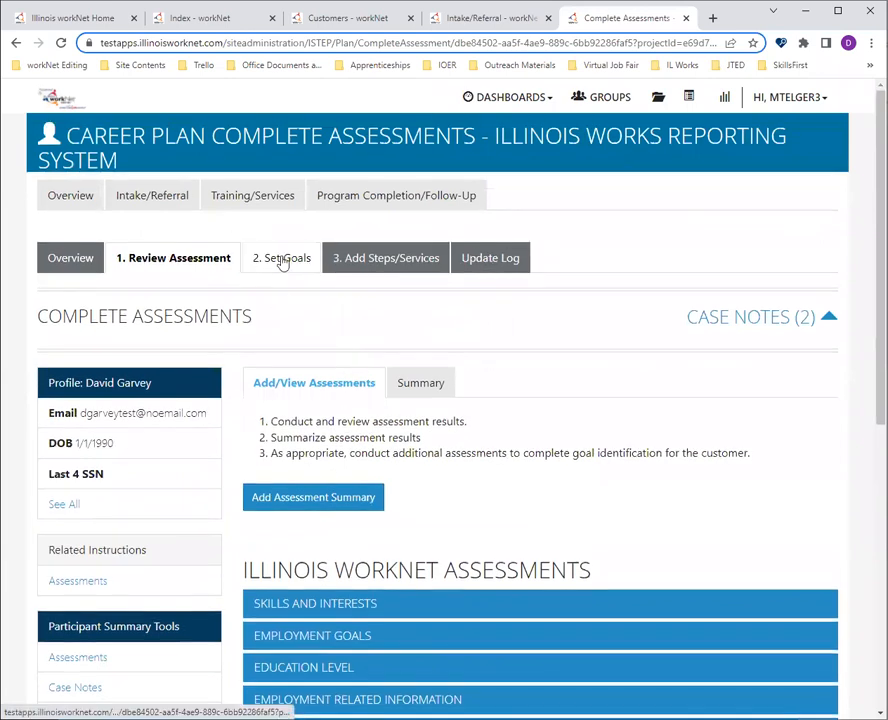
{"action": "left_click", "coordinate": [282, 259]}
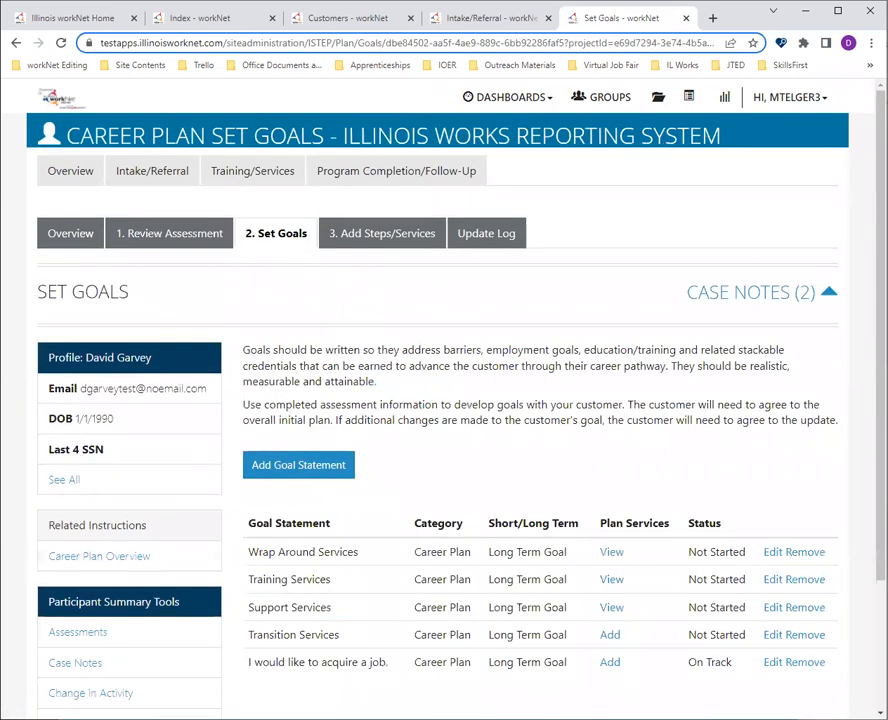
{"action": "scroll", "coordinate": [619, 391], "scroll_direction": "down", "scroll_amount": 1}
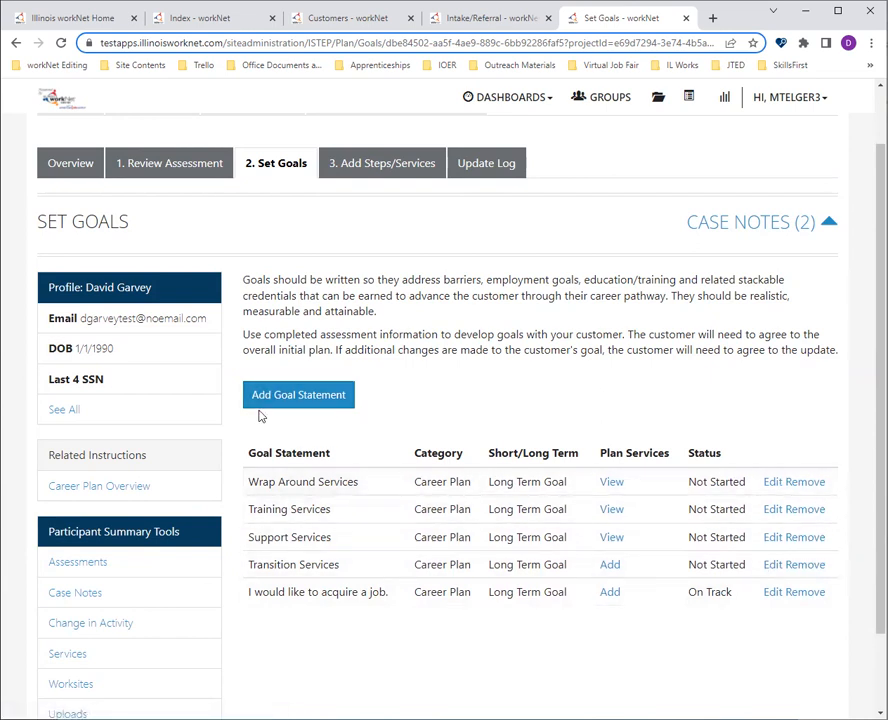
Step: Open a blank new goal form, check the Category, Short/Long Term, and Status choices, and close it without adding a goal
{"action": "left_click", "coordinate": [297, 396]}
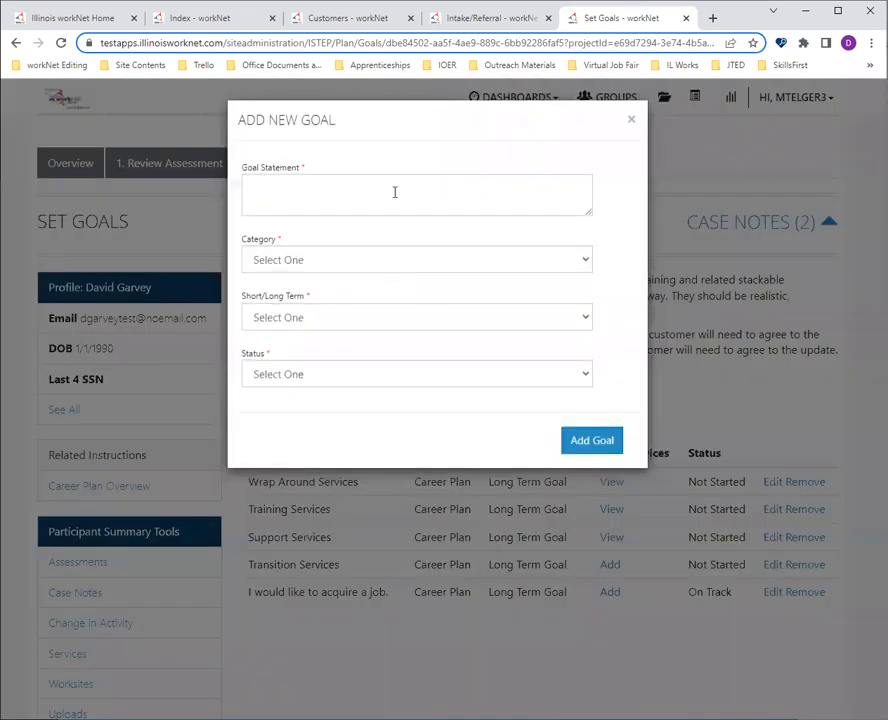
{"action": "left_click", "coordinate": [372, 261]}
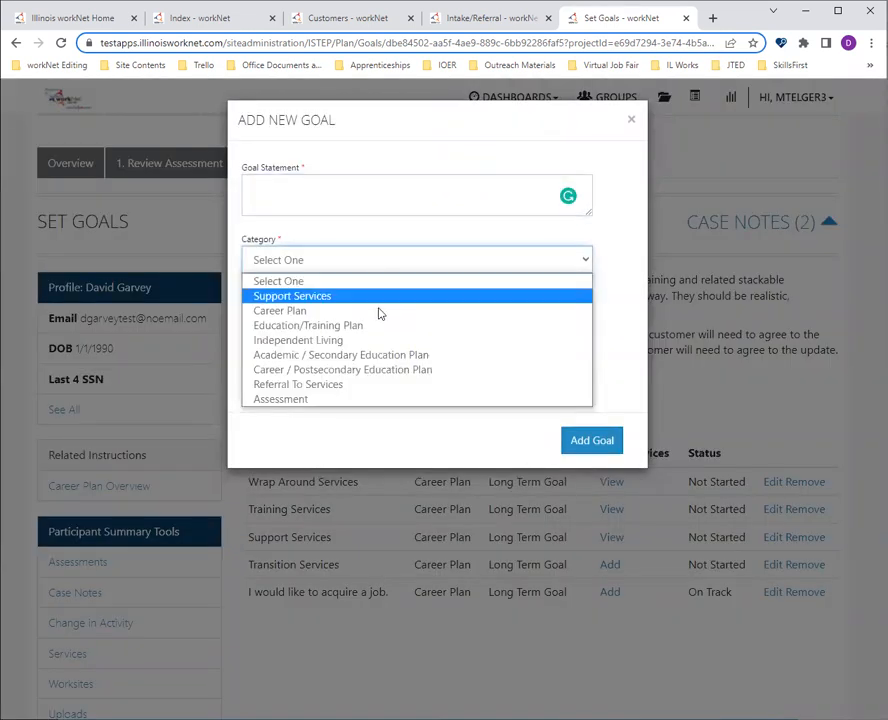
{"action": "left_click", "coordinate": [360, 455]}
{"action": "left_click", "coordinate": [333, 317]}
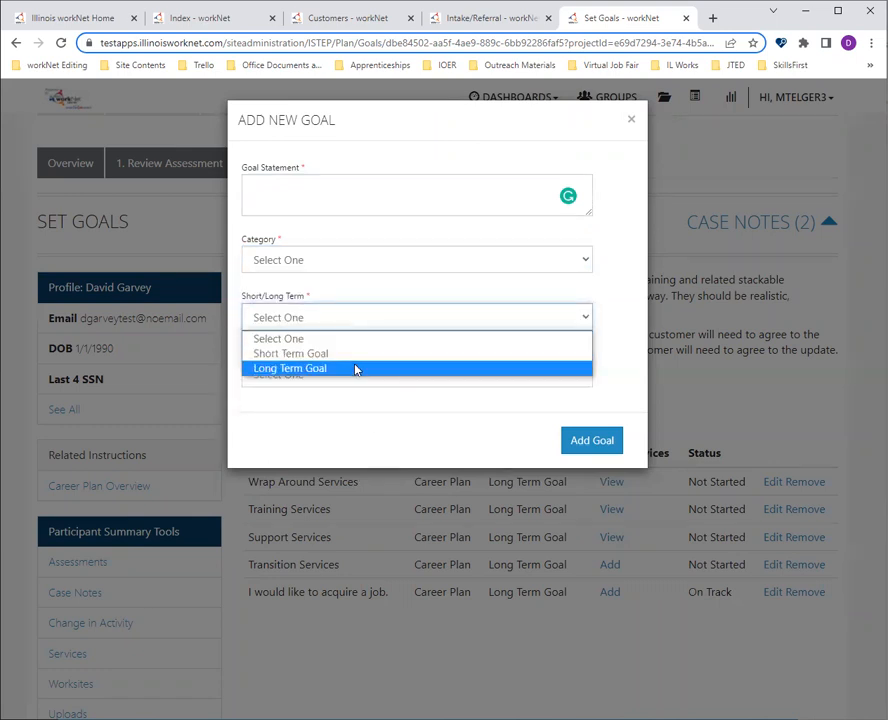
{"action": "left_click", "coordinate": [353, 380]}
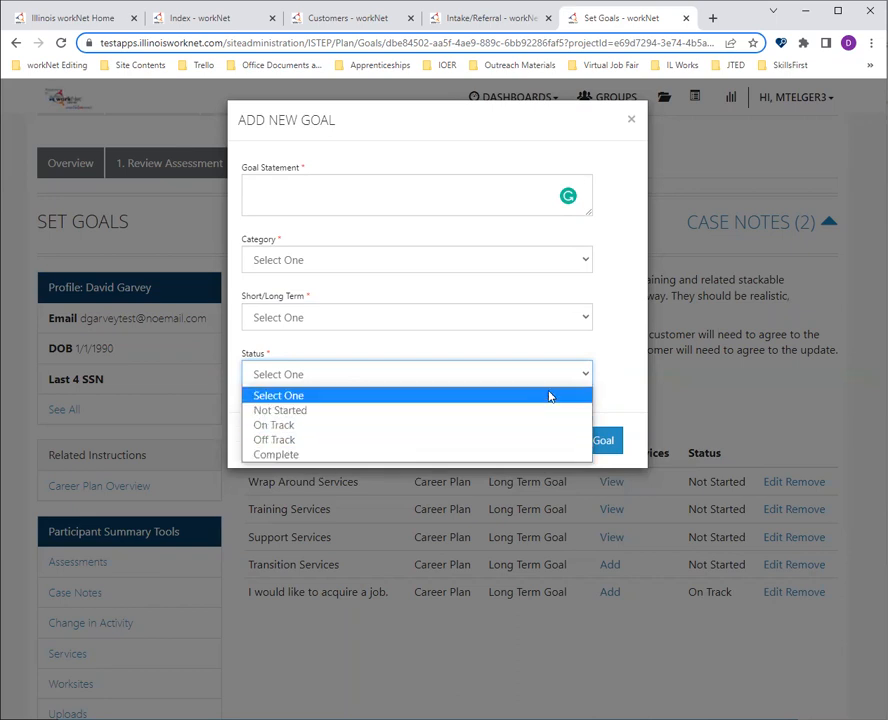
{"action": "left_click", "coordinate": [652, 11]}
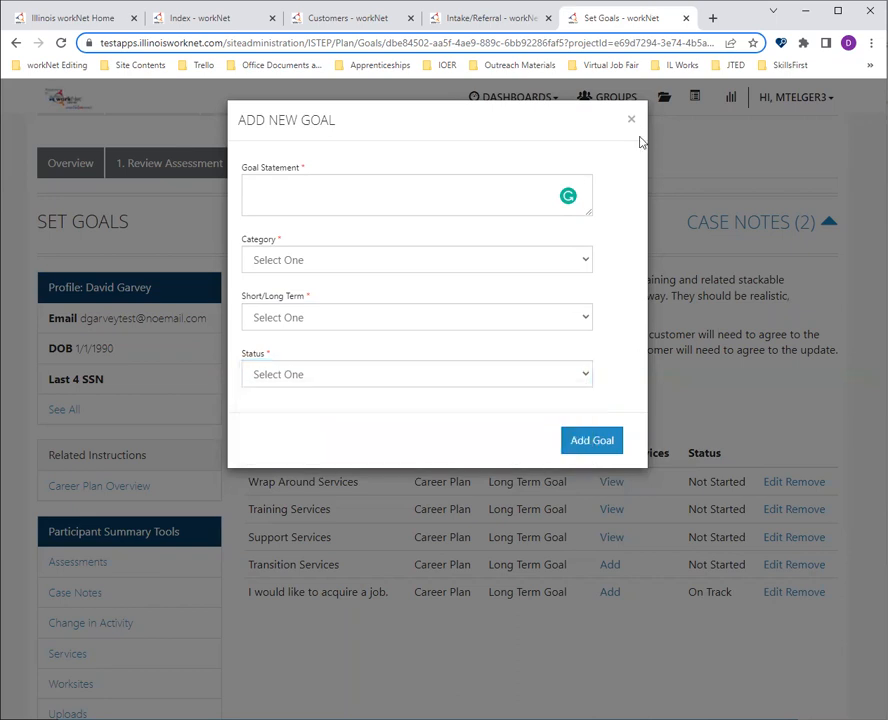
{"action": "left_click", "coordinate": [631, 119]}
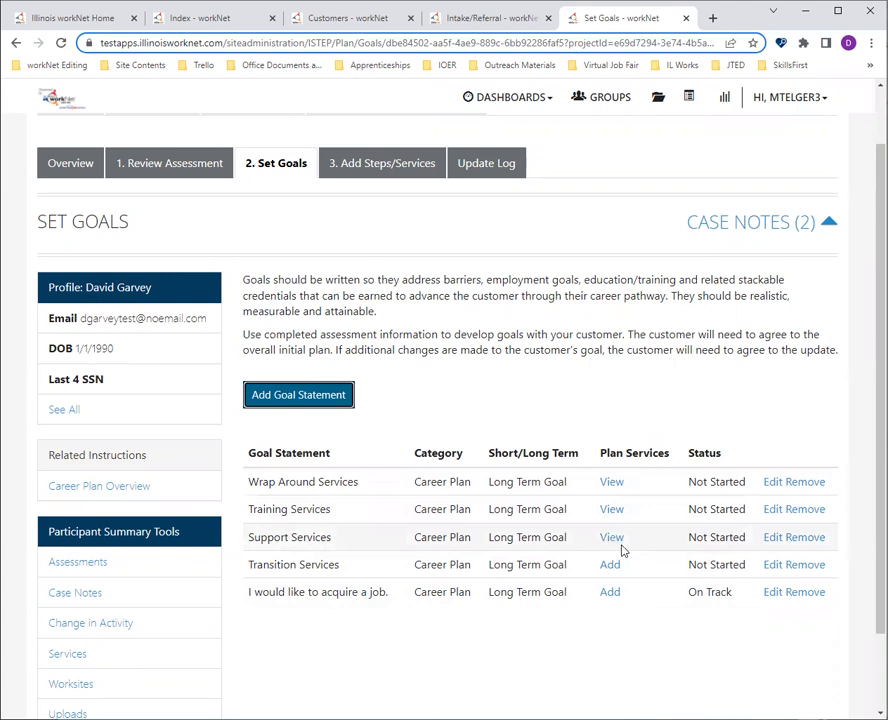
Step: Review the planned steps for the Wrap Around Services goal and return to the goals list
{"action": "left_click", "coordinate": [615, 489]}
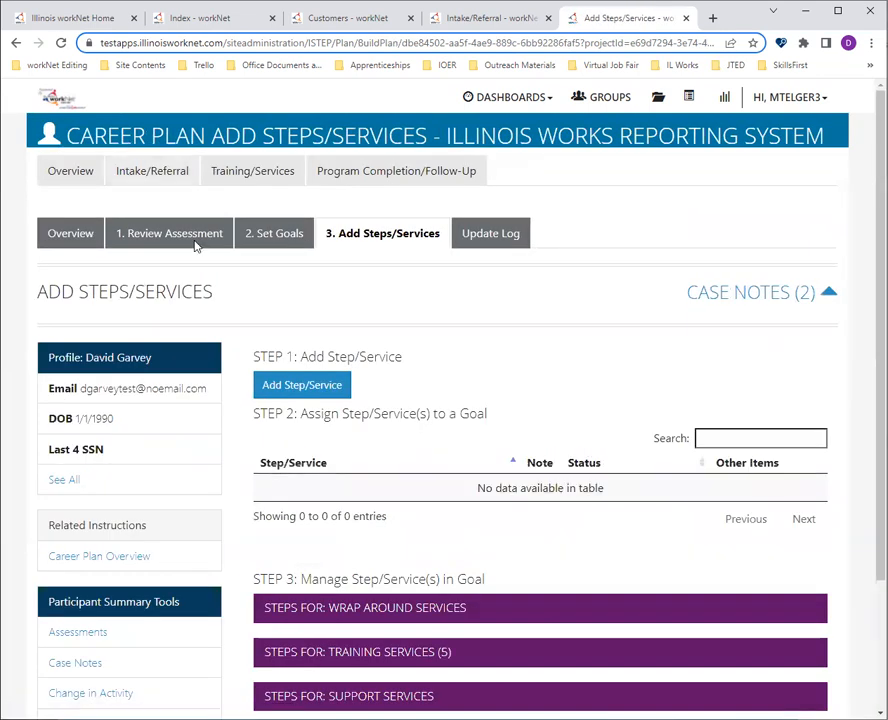
{"action": "scroll", "coordinate": [392, 452], "scroll_direction": "down", "scroll_amount": 3}
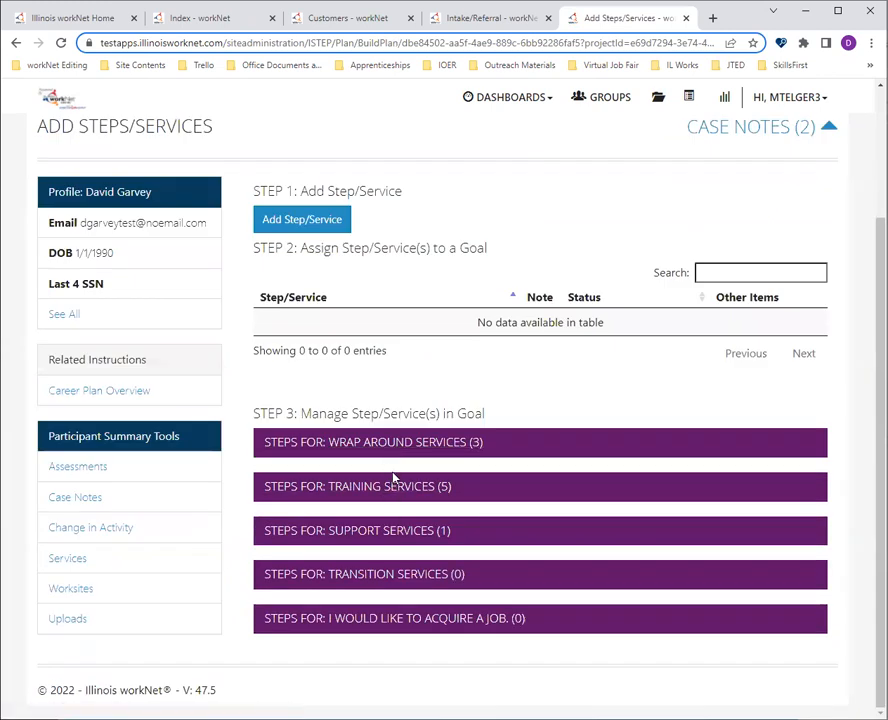
{"action": "left_click", "coordinate": [406, 452]}
{"action": "scroll", "coordinate": [408, 456], "scroll_direction": "down", "scroll_amount": 1}
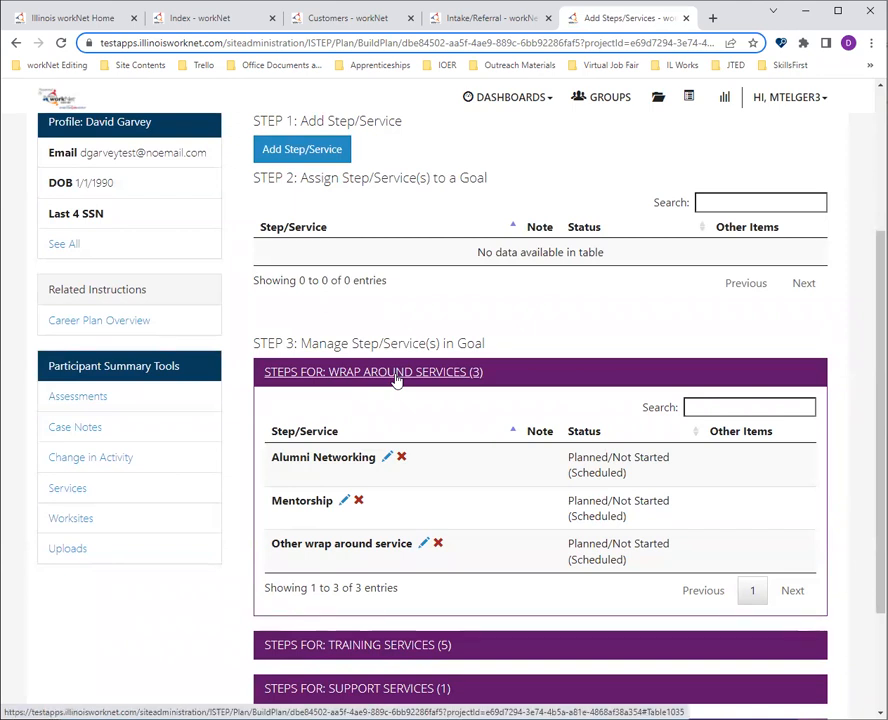
{"action": "left_click", "coordinate": [15, 43]}
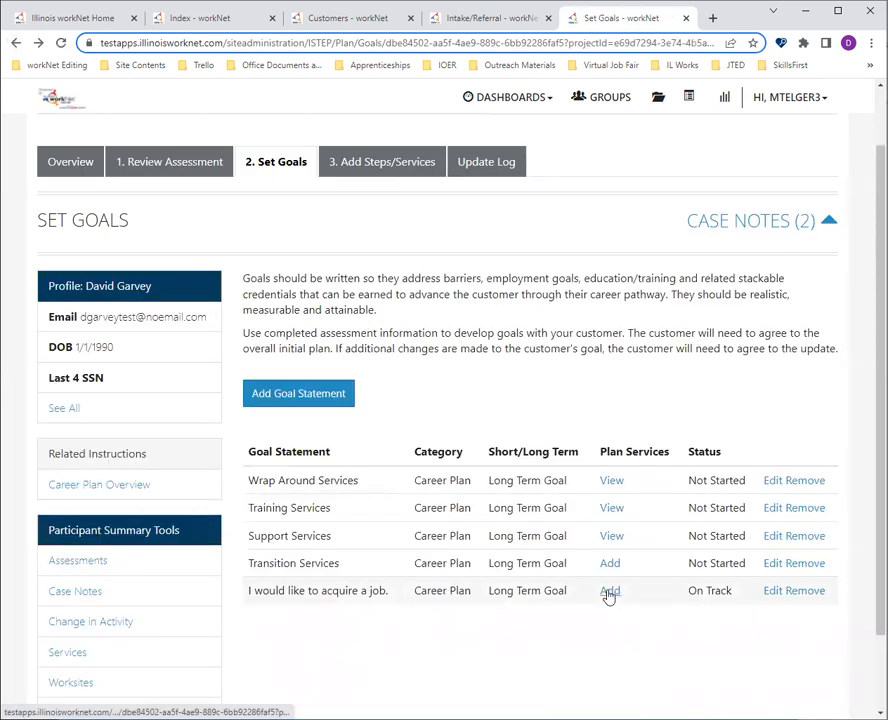
Step: Open the add services page for the "I would like to acquire a job." goal and review its step/service sections
{"action": "left_click", "coordinate": [609, 592]}
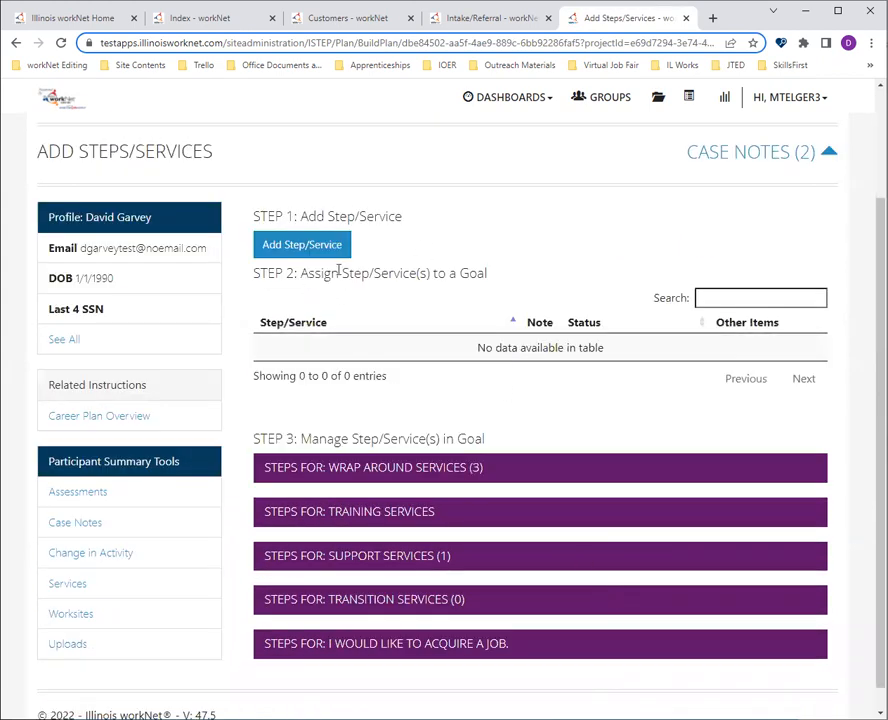
{"action": "scroll", "coordinate": [330, 266], "scroll_direction": "up", "scroll_amount": 3}
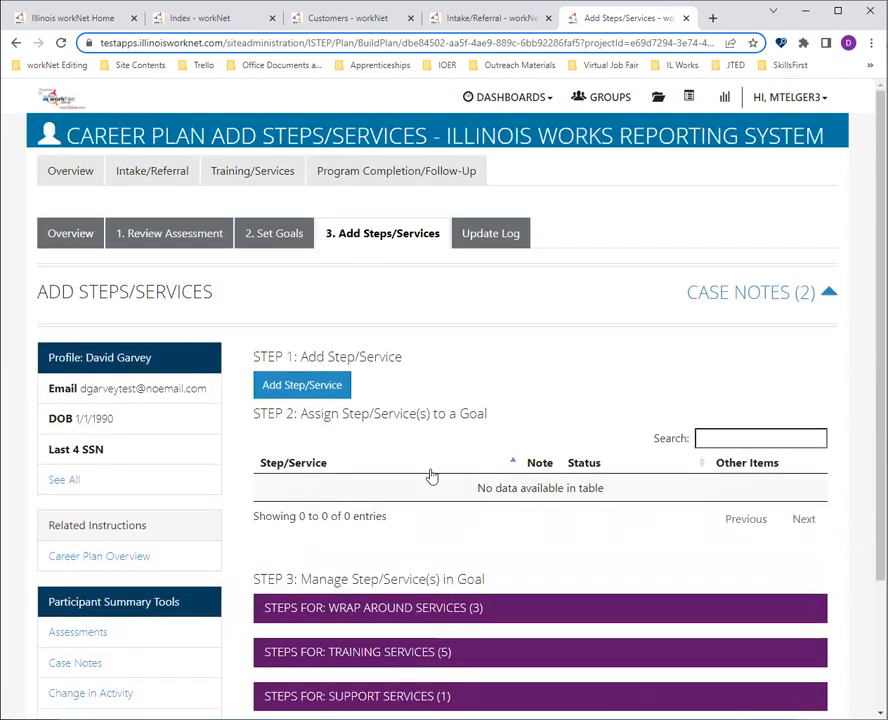
{"action": "scroll", "coordinate": [398, 440], "scroll_direction": "down", "scroll_amount": 3}
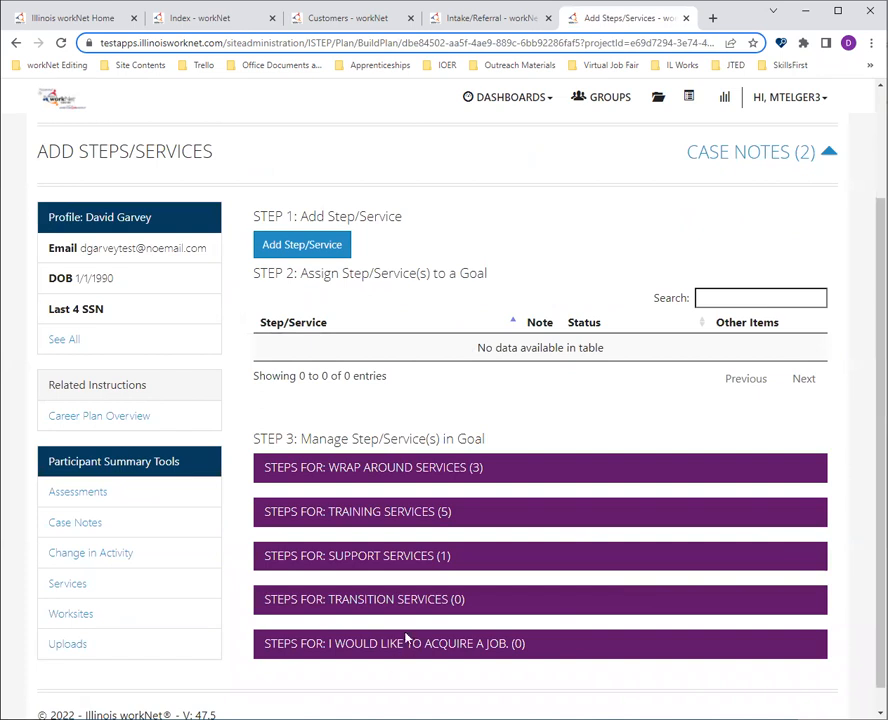
{"action": "scroll", "coordinate": [242, 406], "scroll_direction": "up", "scroll_amount": 3}
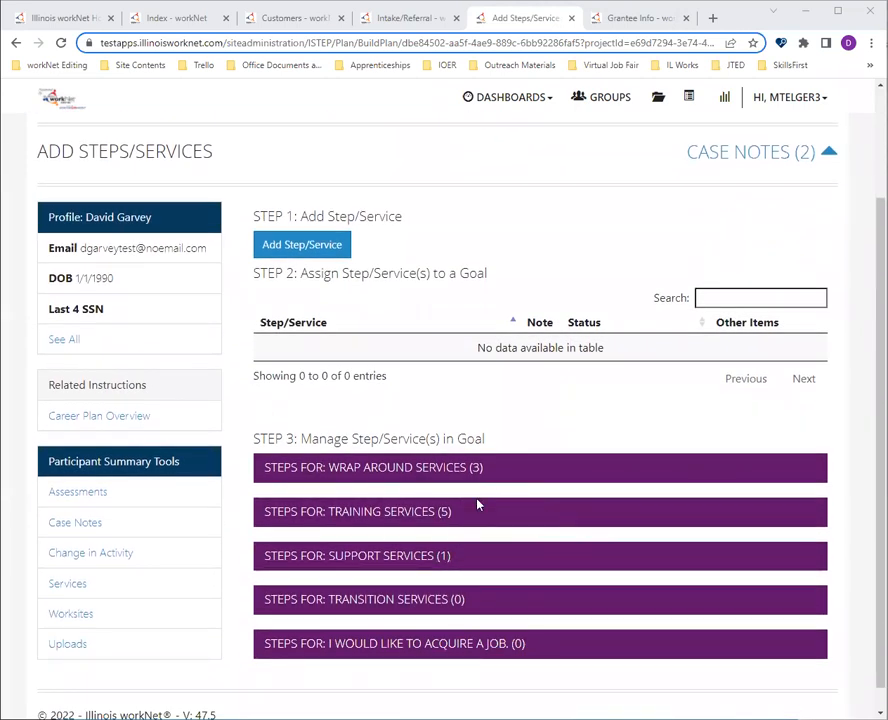
{"action": "scroll", "coordinate": [478, 504], "scroll_direction": "up", "scroll_amount": 2}
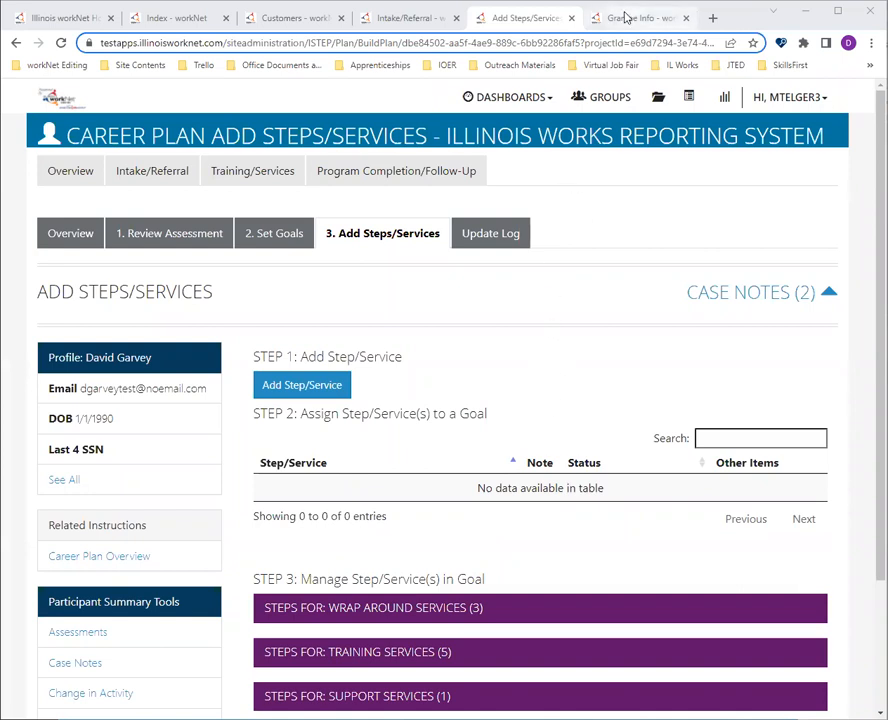
Step: Switch to the Provider Info page and examine the grantee details for Macon County in the IL Works project
{"action": "left_click", "coordinate": [625, 17]}
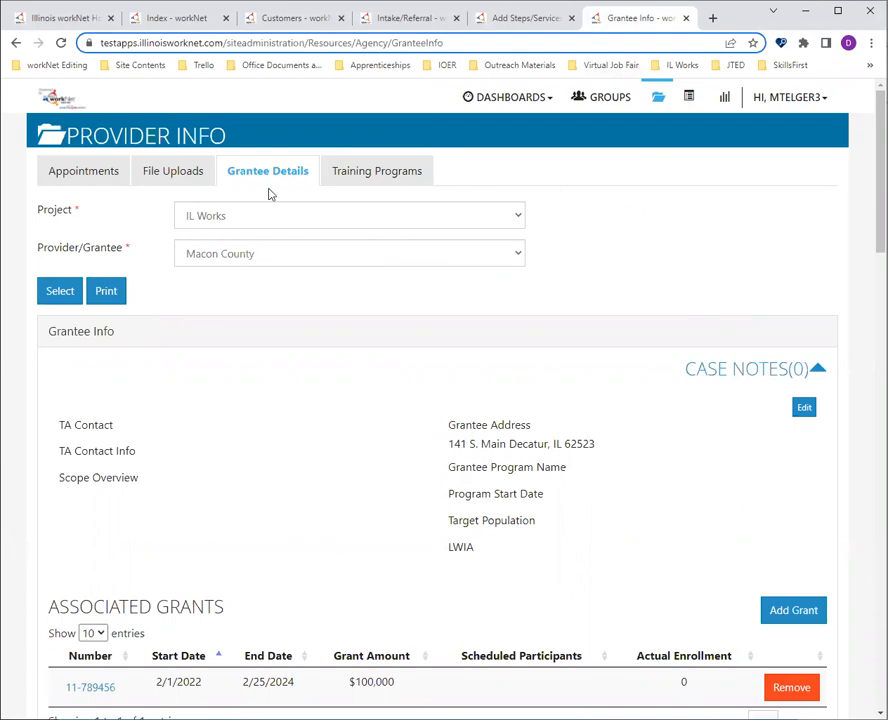
{"action": "scroll", "coordinate": [206, 341], "scroll_direction": "down", "scroll_amount": 3}
{"action": "scroll", "coordinate": [209, 343], "scroll_direction": "up", "scroll_amount": 2}
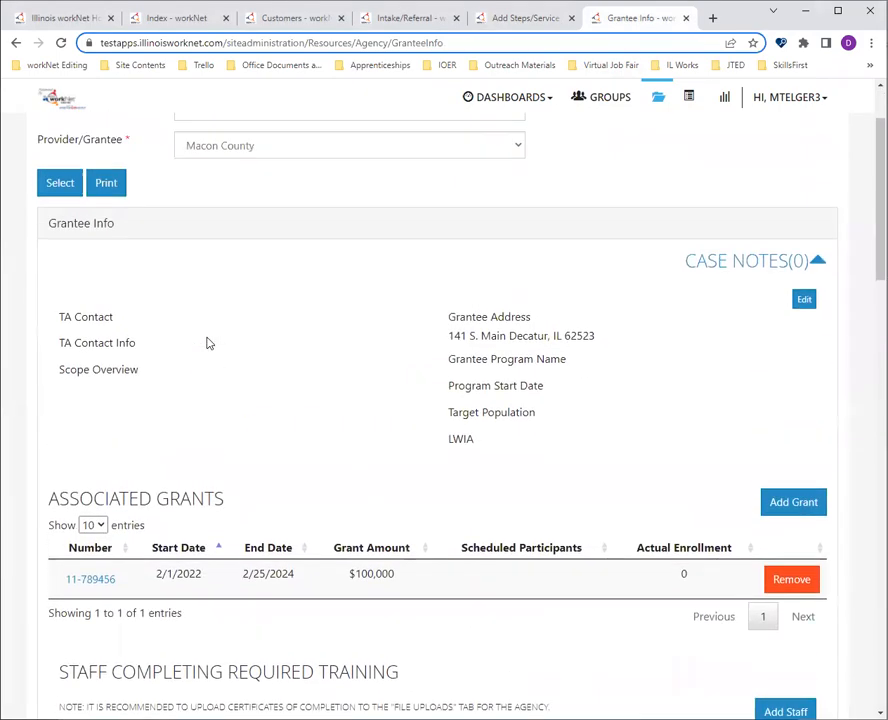
Step: Review Macon County's training programs and the services selectable for career plans without changing the selection, and close the Grantee Info page
{"action": "scroll", "coordinate": [209, 343], "scroll_direction": "down", "scroll_amount": 5}
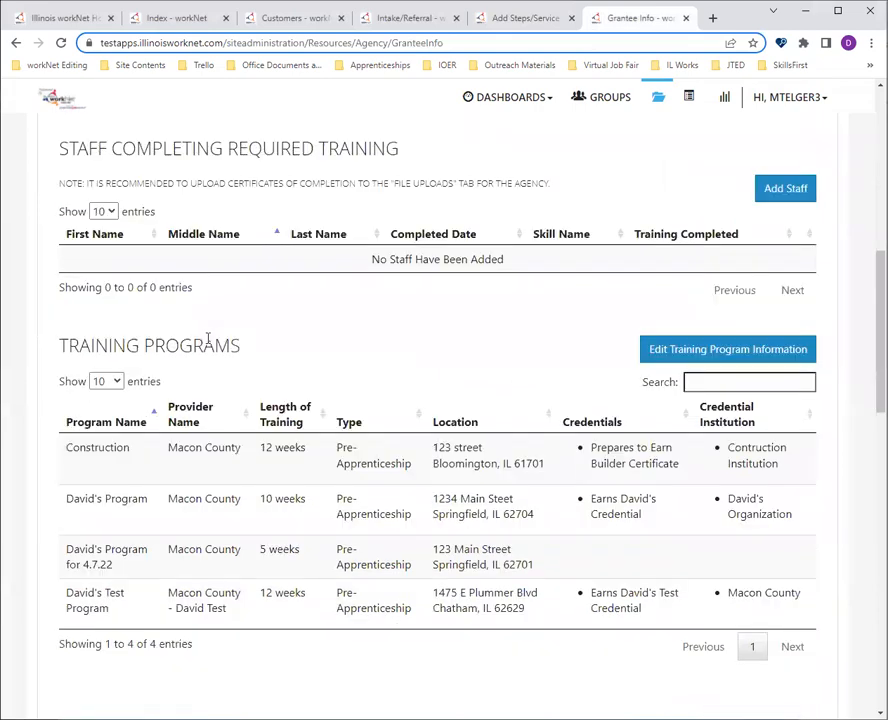
{"action": "scroll", "coordinate": [207, 340], "scroll_direction": "down", "scroll_amount": 10}
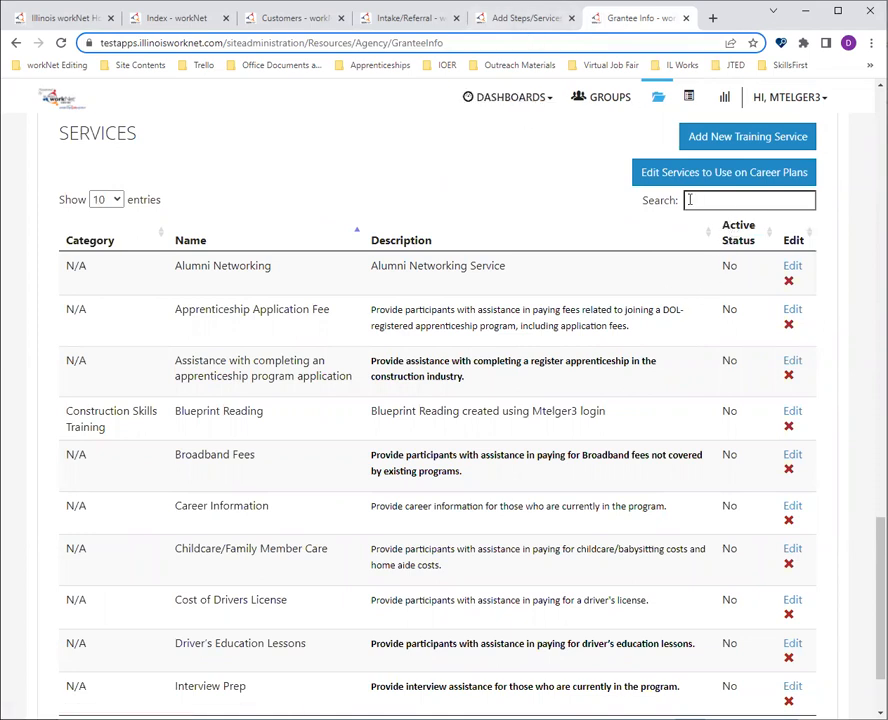
{"action": "left_click", "coordinate": [729, 176]}
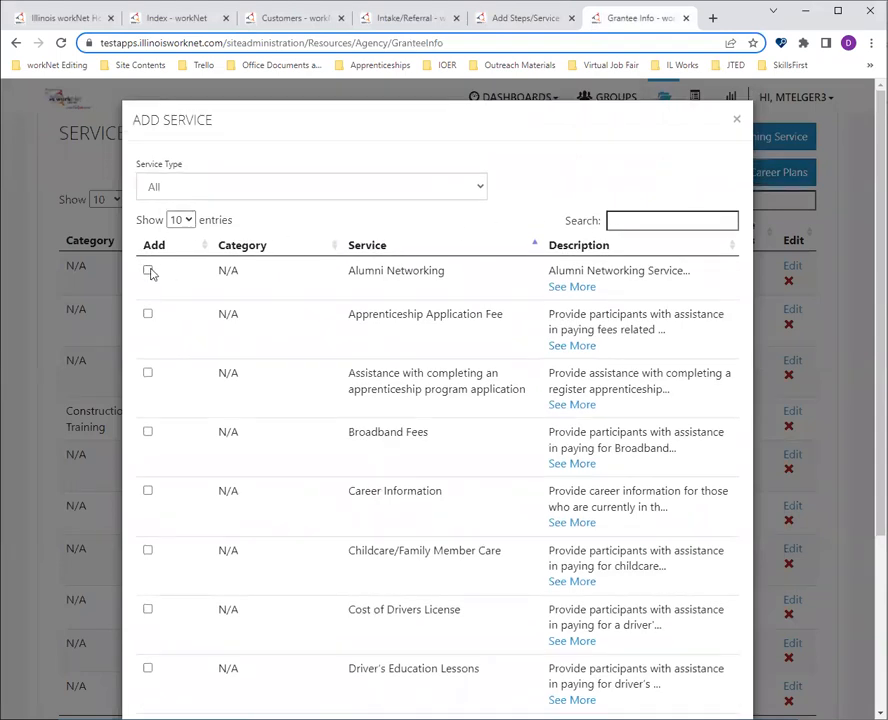
{"action": "left_click", "coordinate": [148, 314]}
{"action": "left_click", "coordinate": [736, 121]}
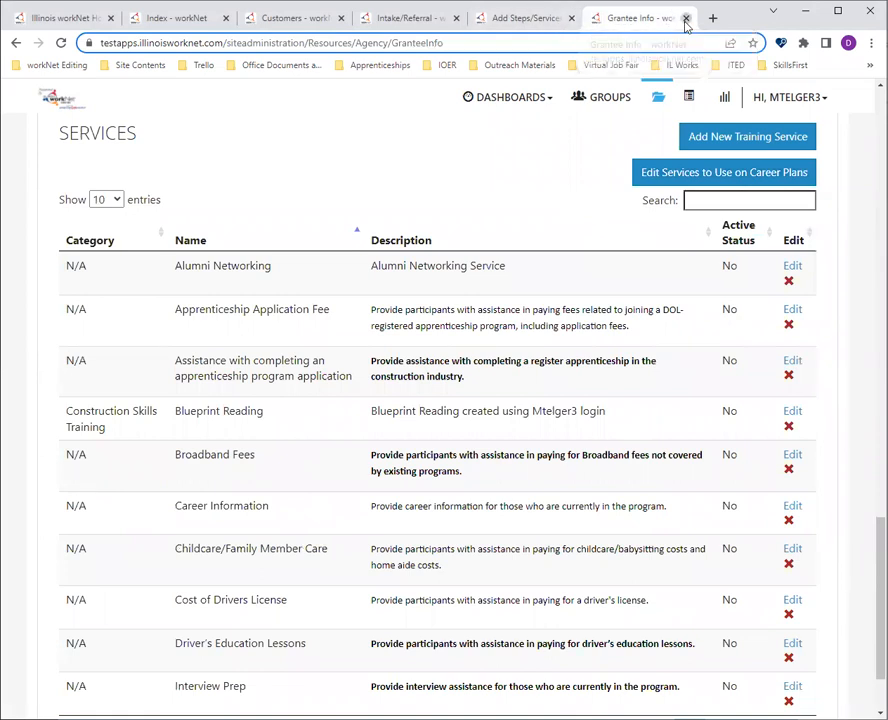
{"action": "left_click", "coordinate": [686, 18]}
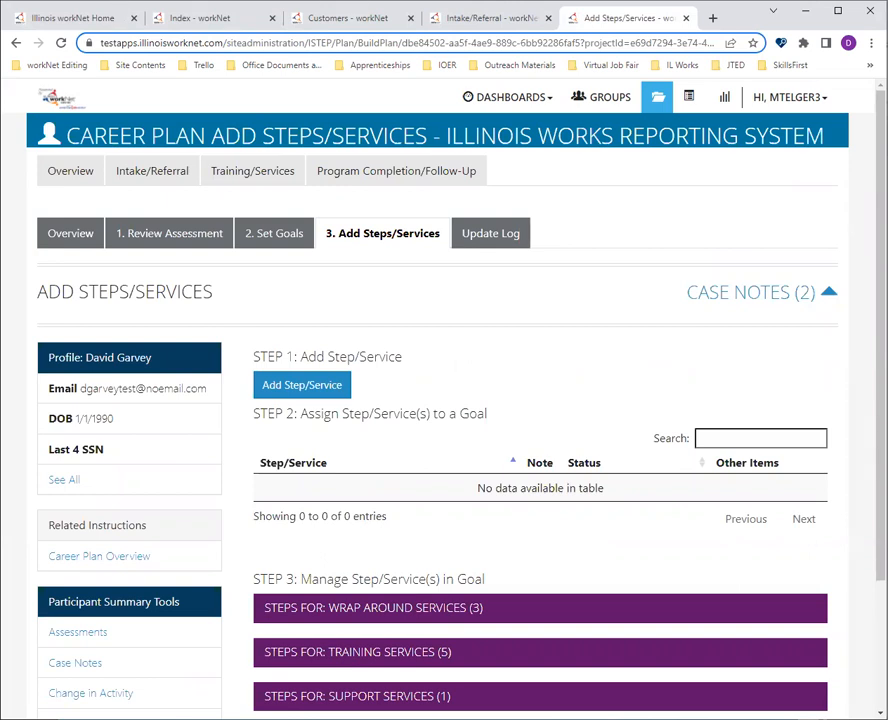
Step: Open the list of available steps/services for the career plan and review its entries, category and service level filters, and search field
{"action": "left_click", "coordinate": [336, 397]}
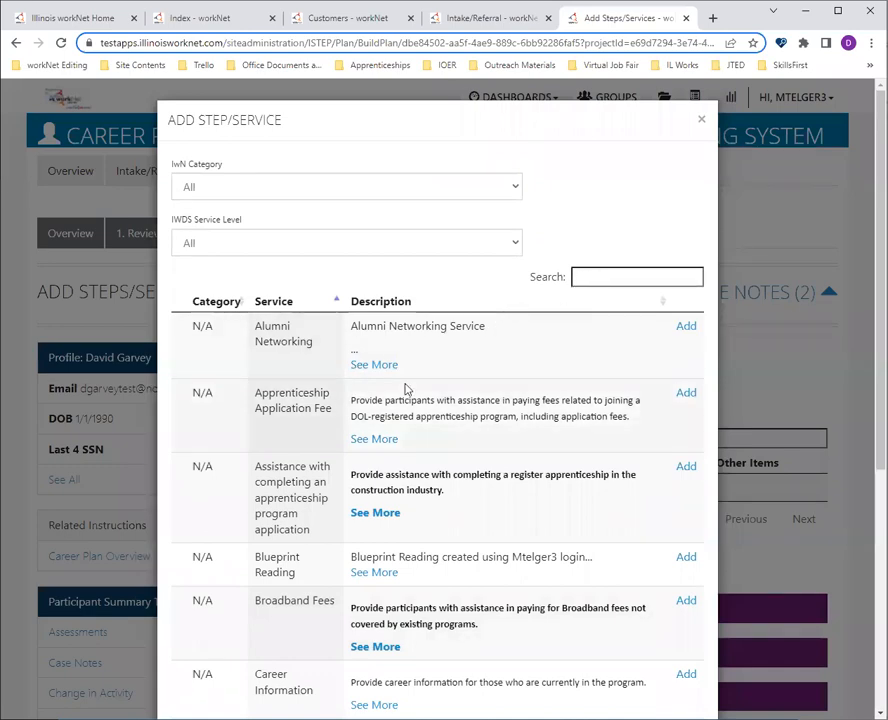
{"action": "scroll", "coordinate": [406, 390], "scroll_direction": "down", "scroll_amount": 5}
{"action": "scroll", "coordinate": [406, 397], "scroll_direction": "up", "scroll_amount": 3}
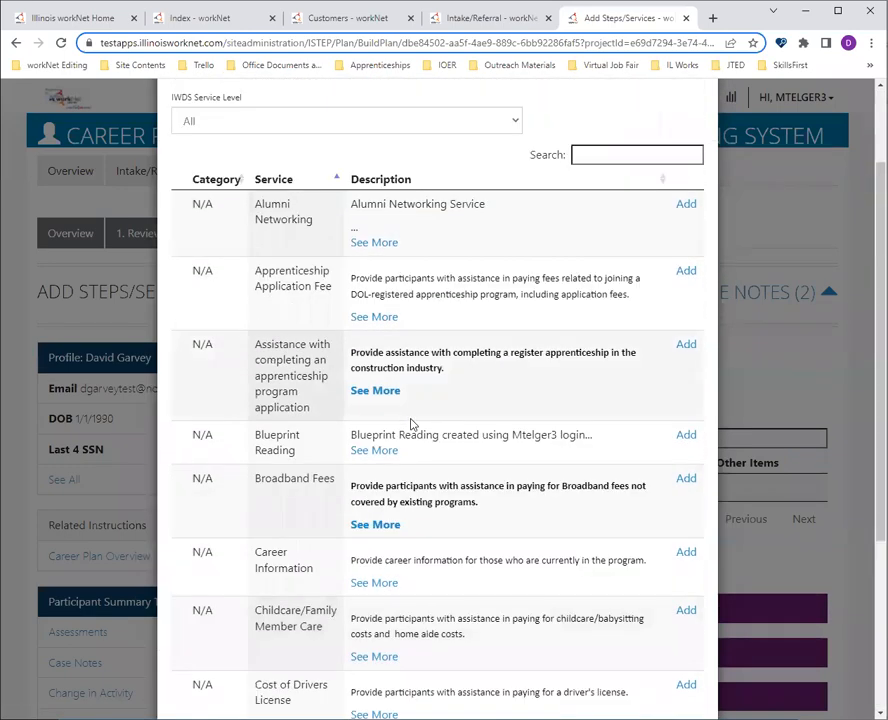
{"action": "scroll", "coordinate": [410, 416], "scroll_direction": "down", "scroll_amount": 3}
{"action": "scroll", "coordinate": [414, 428], "scroll_direction": "up", "scroll_amount": 4}
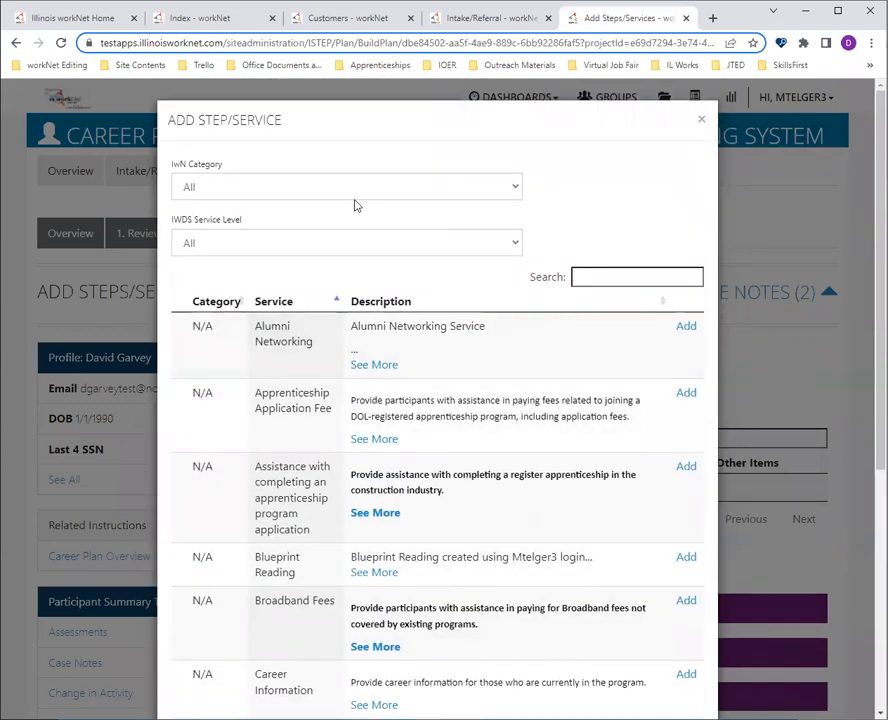
{"action": "left_click", "coordinate": [331, 247]}
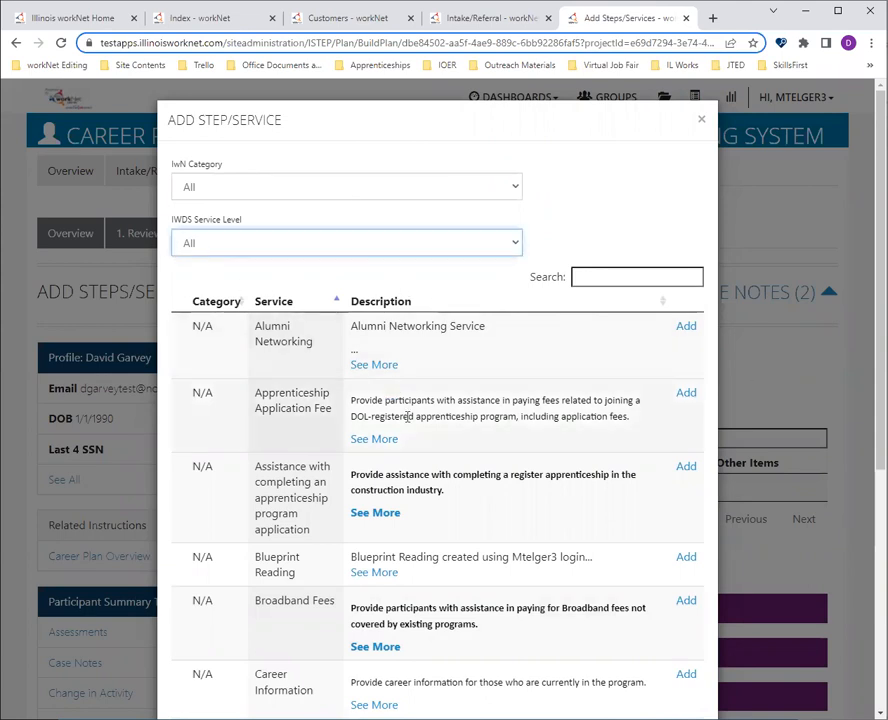
{"action": "left_click", "coordinate": [626, 281]}
Step: Find the Resume Prep service on page 3 of the available services and add it to the planned services
{"action": "scroll", "coordinate": [503, 344], "scroll_direction": "down", "scroll_amount": 4}
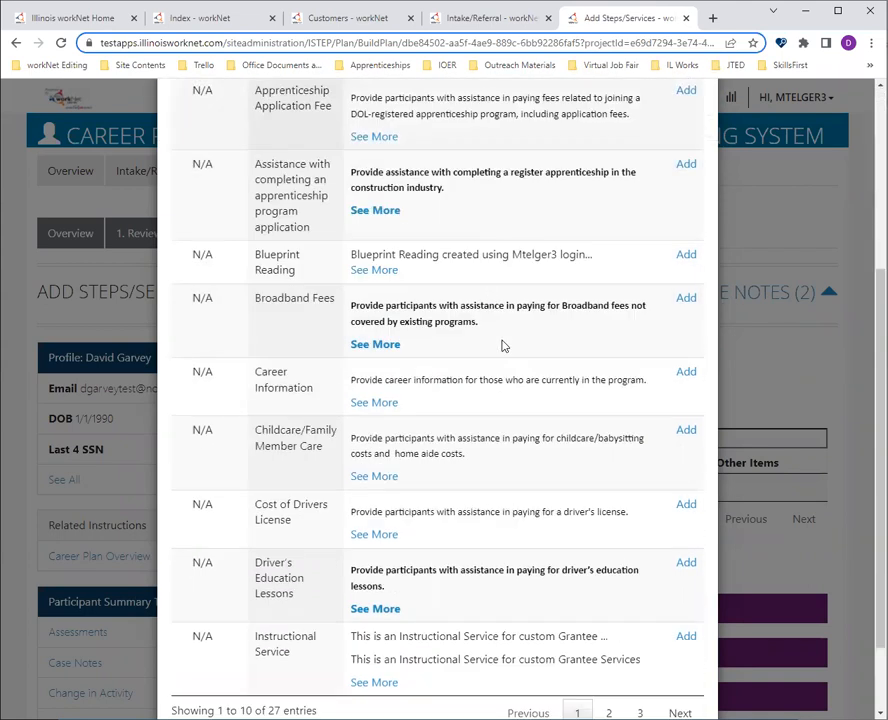
{"action": "left_click", "coordinate": [610, 664]}
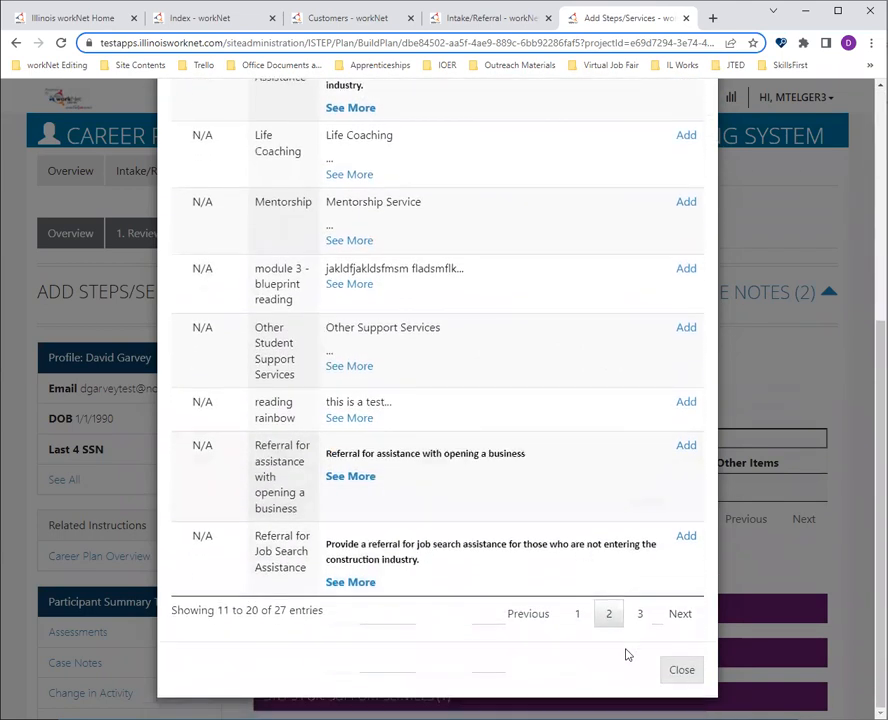
{"action": "left_click", "coordinate": [666, 614]}
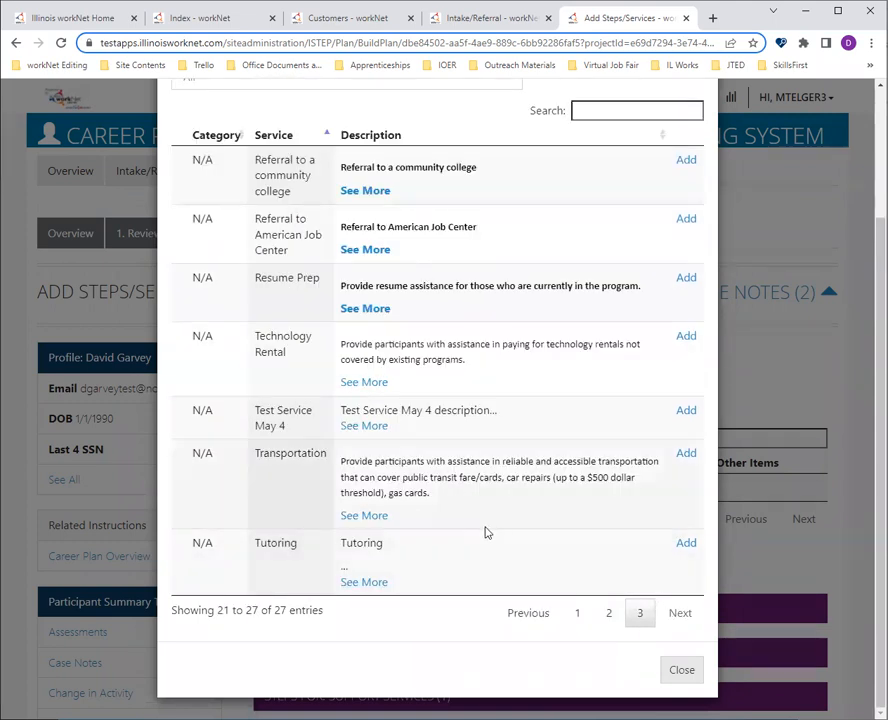
{"action": "left_click", "coordinate": [686, 279]}
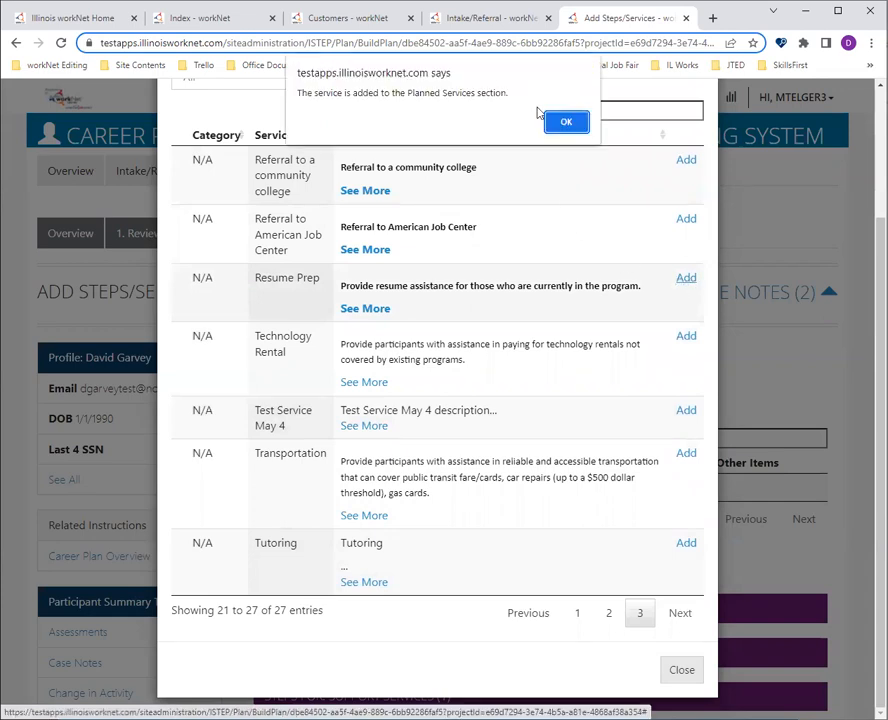
{"action": "left_click", "coordinate": [565, 122]}
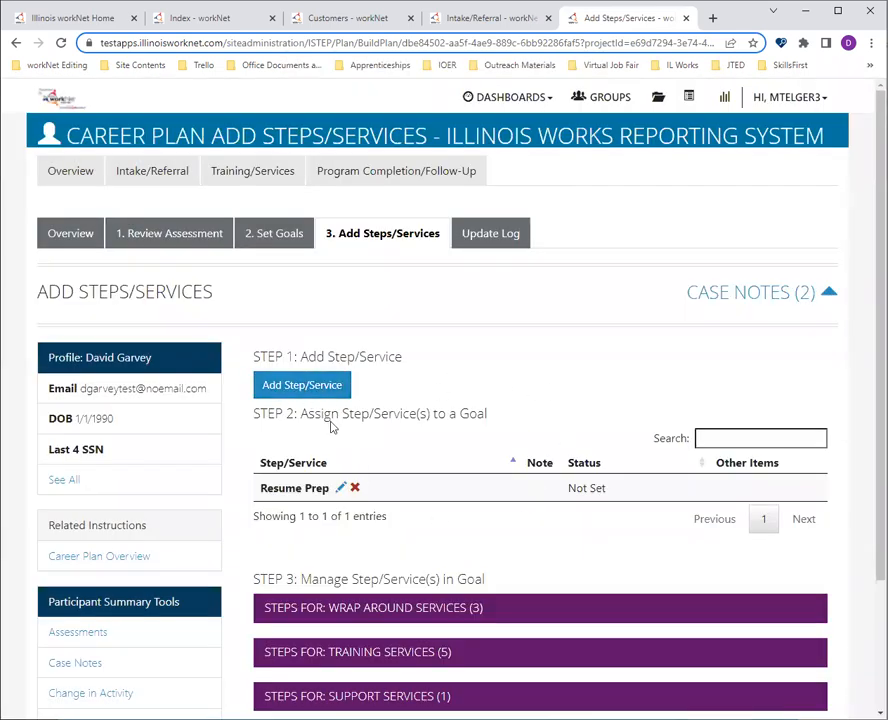
Step: Open the Resume Prep service for editing and assign it to the Training Services goal
{"action": "scroll", "coordinate": [320, 455], "scroll_direction": "down", "scroll_amount": 1}
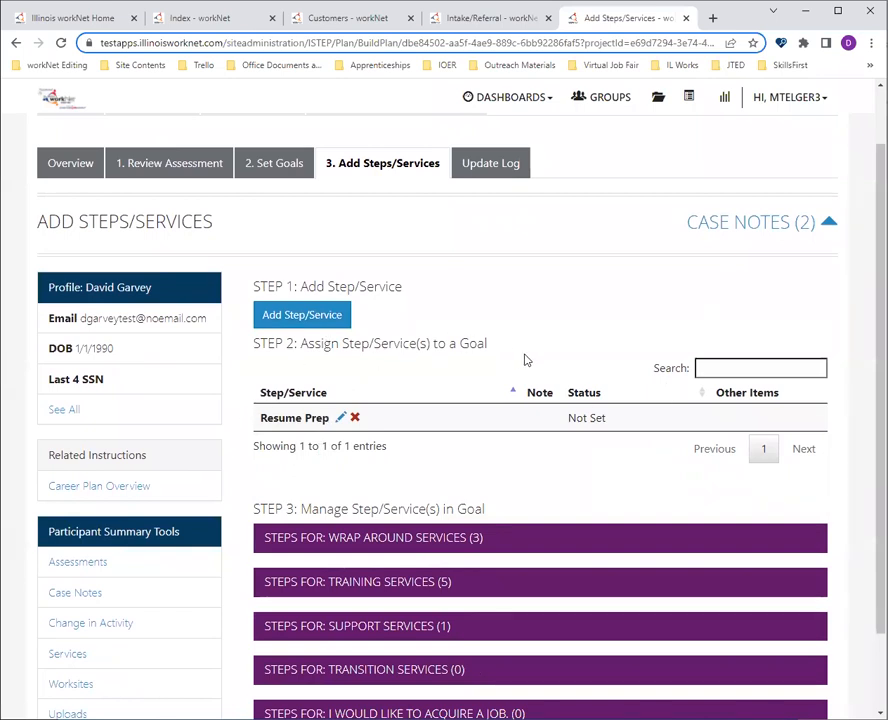
{"action": "scroll", "coordinate": [525, 360], "scroll_direction": "down", "scroll_amount": 2}
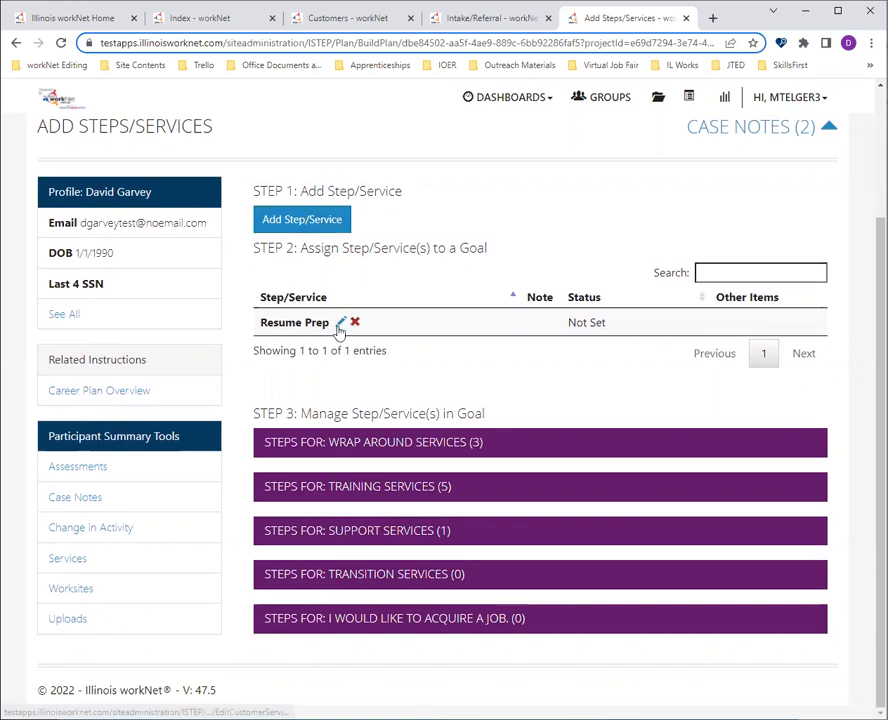
{"action": "scroll", "coordinate": [338, 333], "scroll_direction": "up", "scroll_amount": 1}
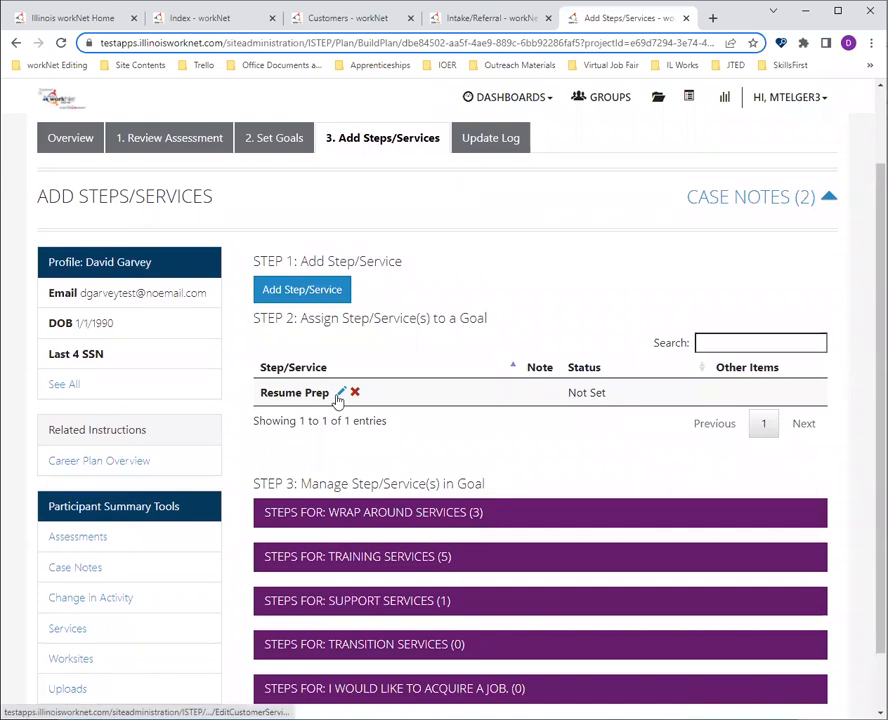
{"action": "left_click", "coordinate": [339, 395]}
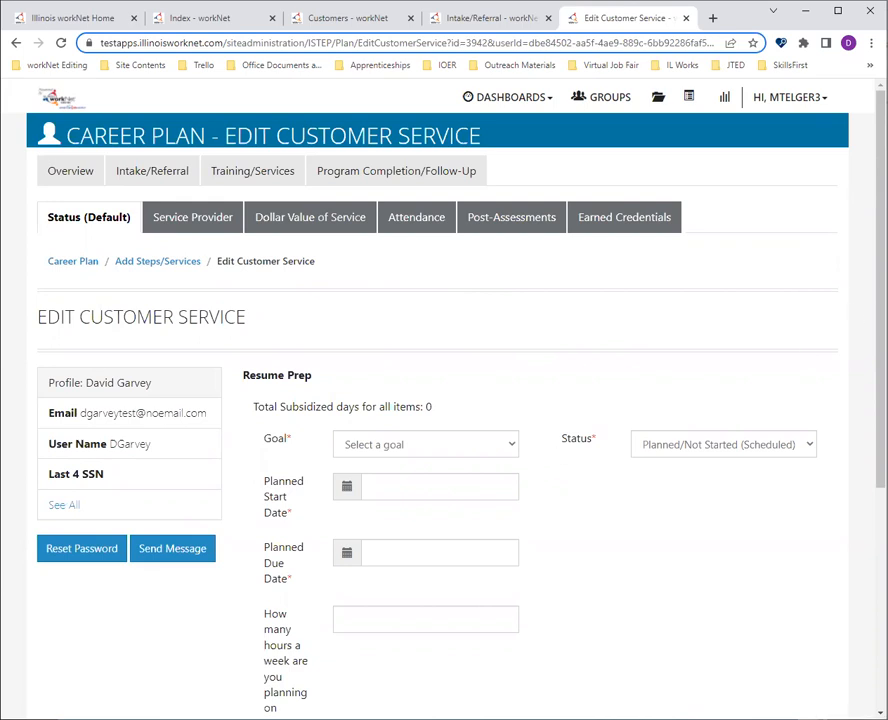
{"action": "scroll", "coordinate": [501, 321], "scroll_direction": "down", "scroll_amount": 1}
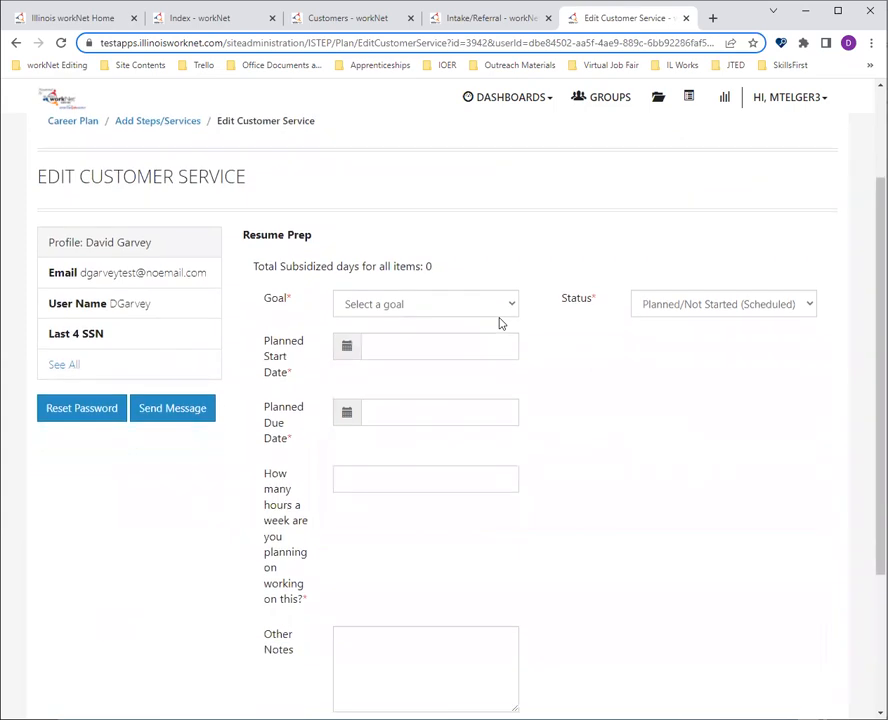
{"action": "scroll", "coordinate": [563, 343], "scroll_direction": "down", "scroll_amount": 2}
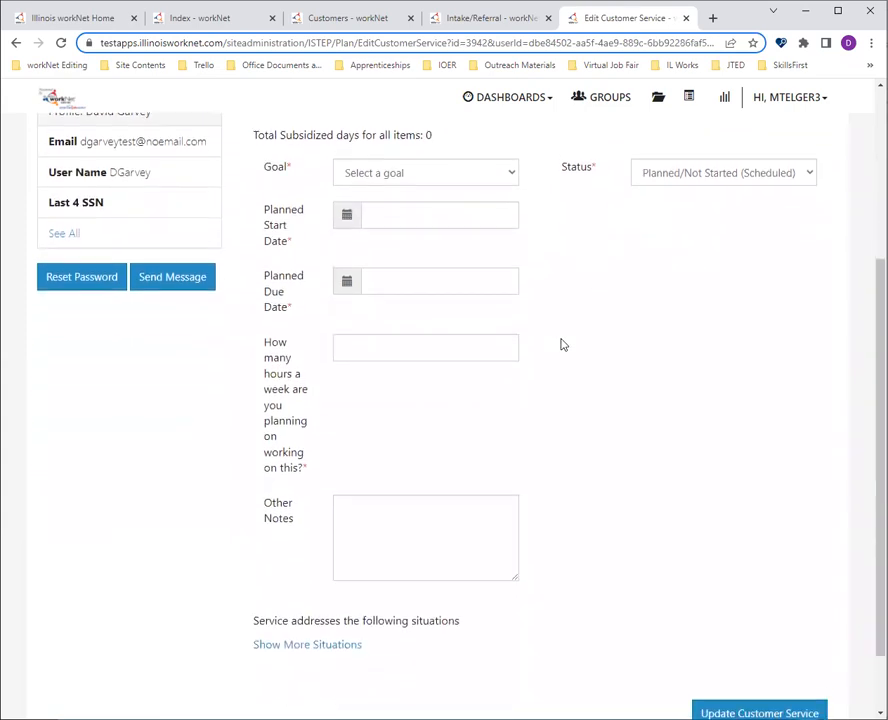
{"action": "left_click", "coordinate": [472, 165]}
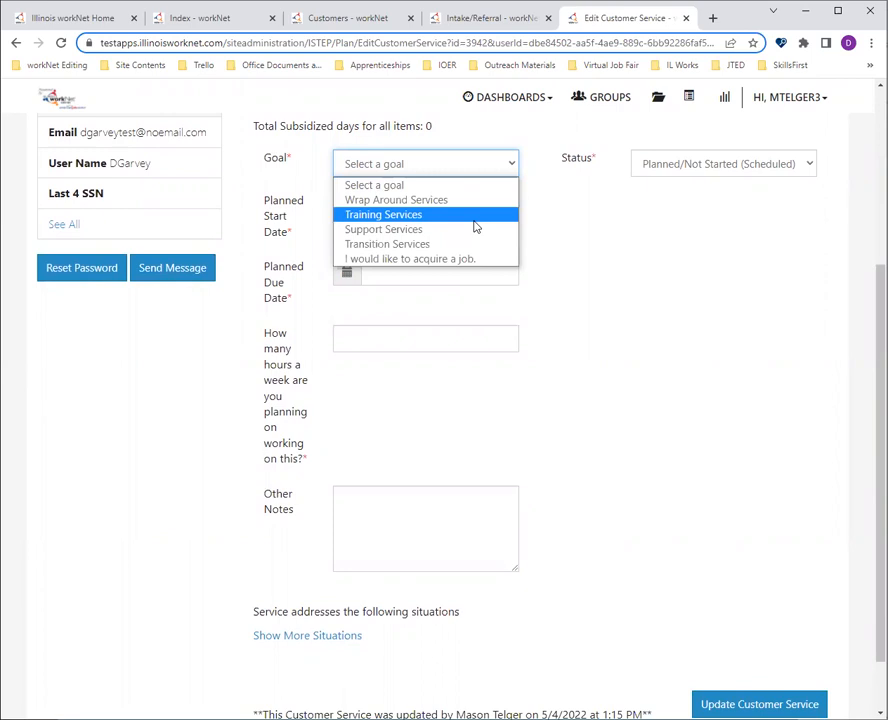
{"action": "left_click", "coordinate": [473, 214]}
Step: Set Resume Prep's planned start date to 05/04/2022 and its planned due date to 05/13/2022
{"action": "left_click", "coordinate": [470, 213]}
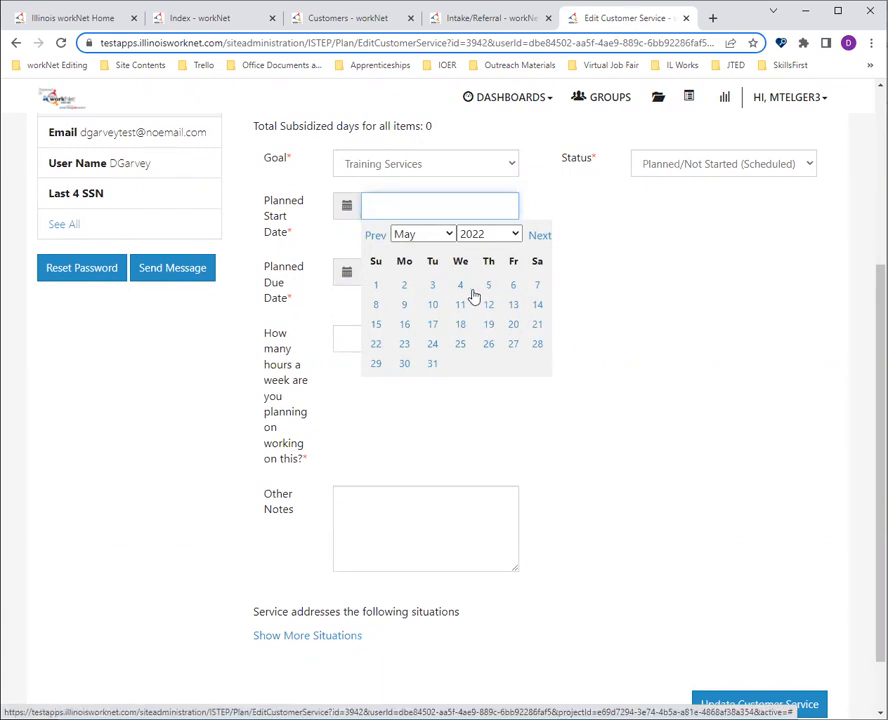
{"action": "left_click", "coordinate": [462, 287]}
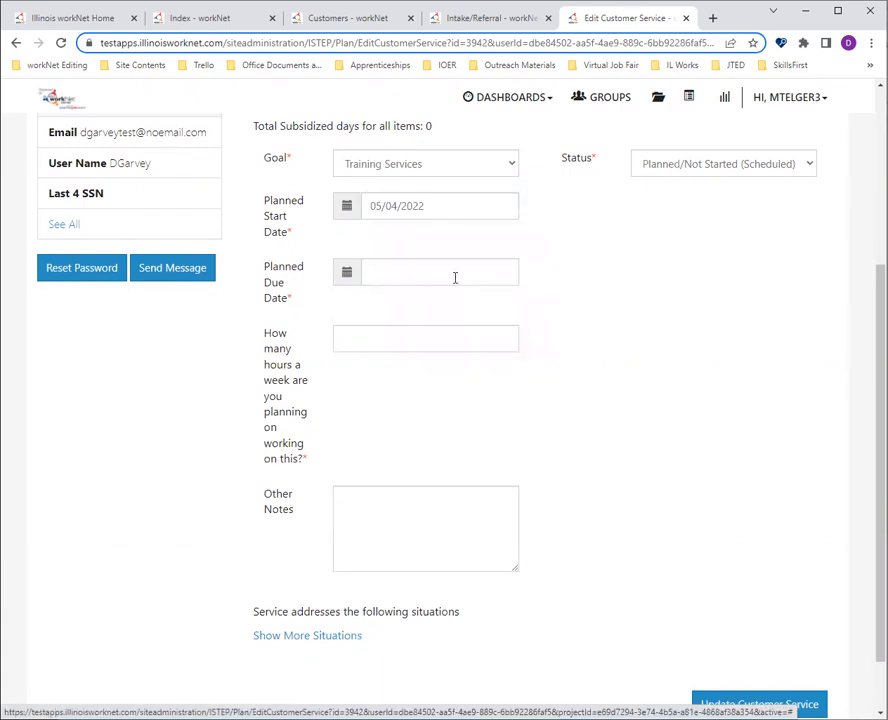
{"action": "left_click", "coordinate": [416, 284]}
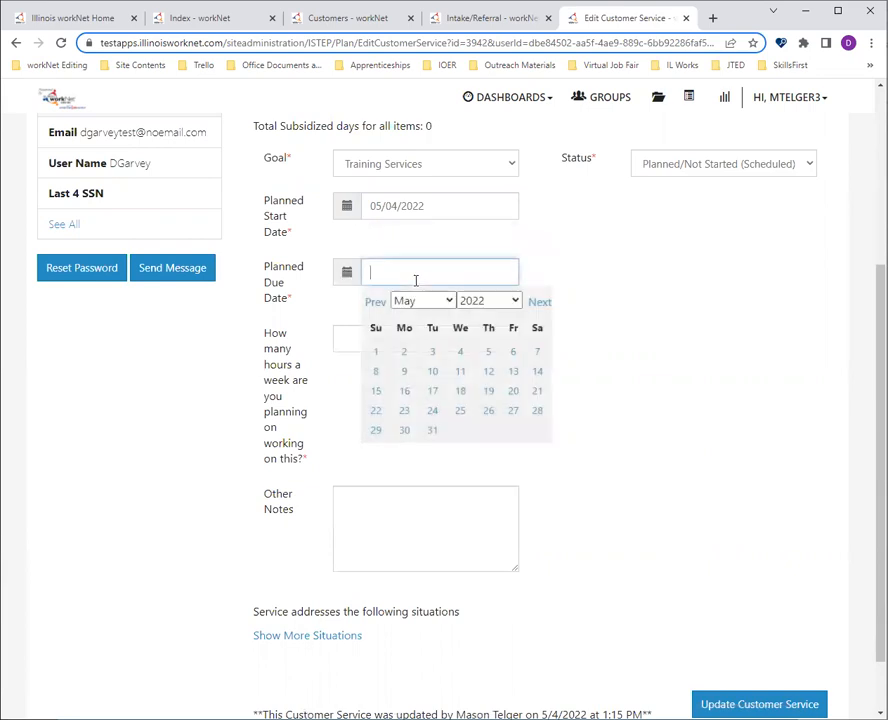
{"action": "left_click", "coordinate": [537, 352]}
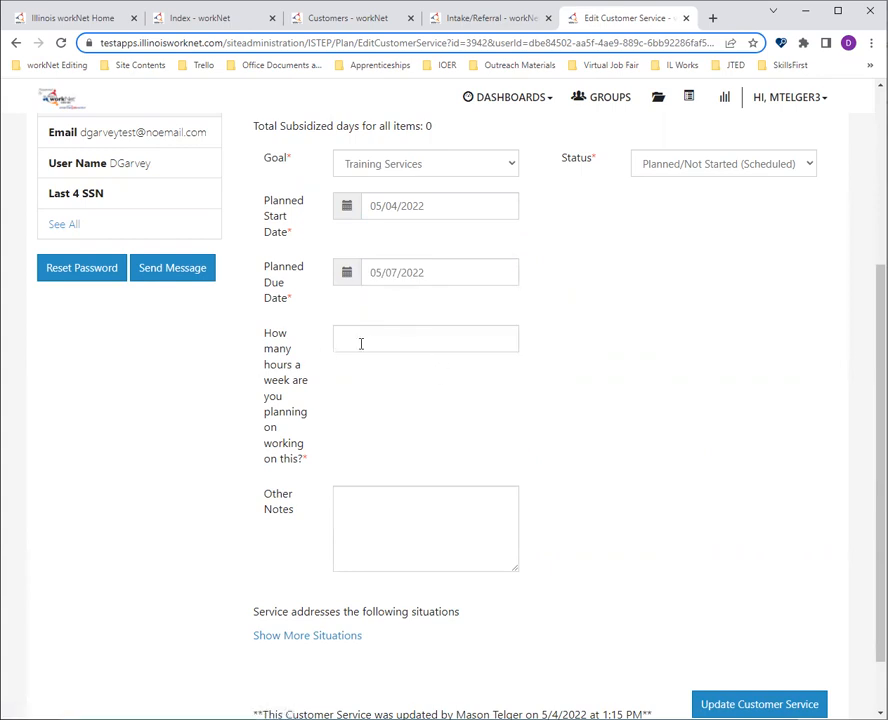
{"action": "left_click", "coordinate": [384, 280]}
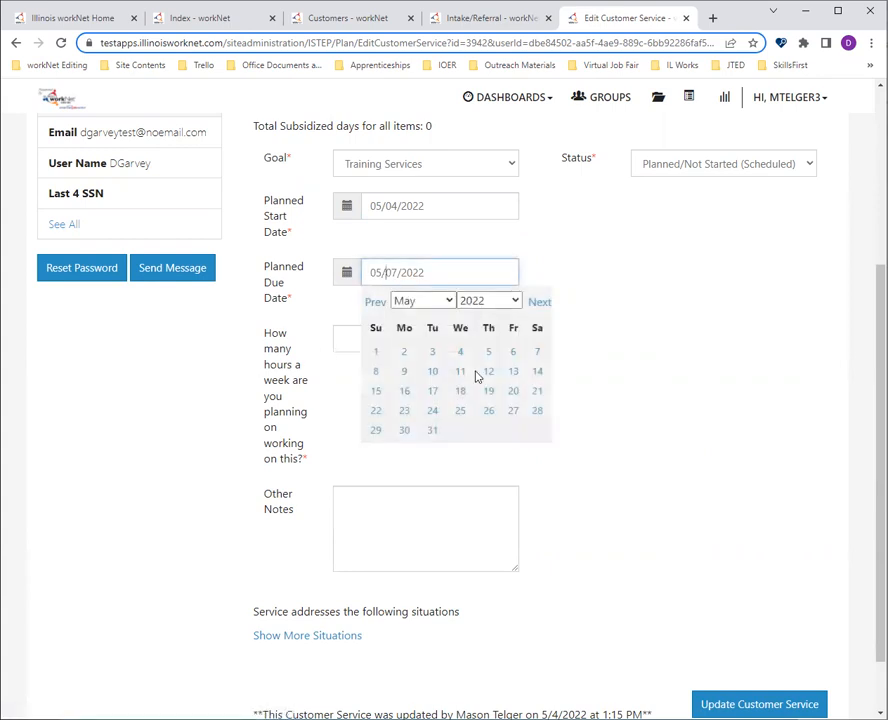
{"action": "left_click", "coordinate": [515, 370]}
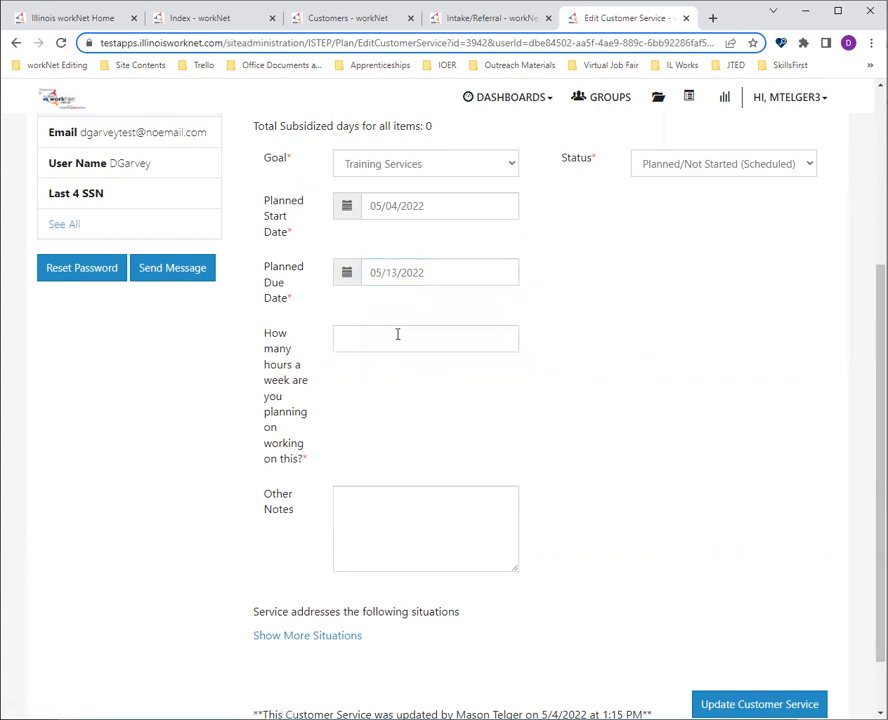
Step: Set the planned hours per week for Resume Prep to 3 and widen the Other Notes box
{"action": "left_click", "coordinate": [395, 340]}
{"action": "left_click", "coordinate": [699, 461]}
{"action": "left_click_drag", "start_coordinate": [509, 569], "coordinate": [683, 548]}
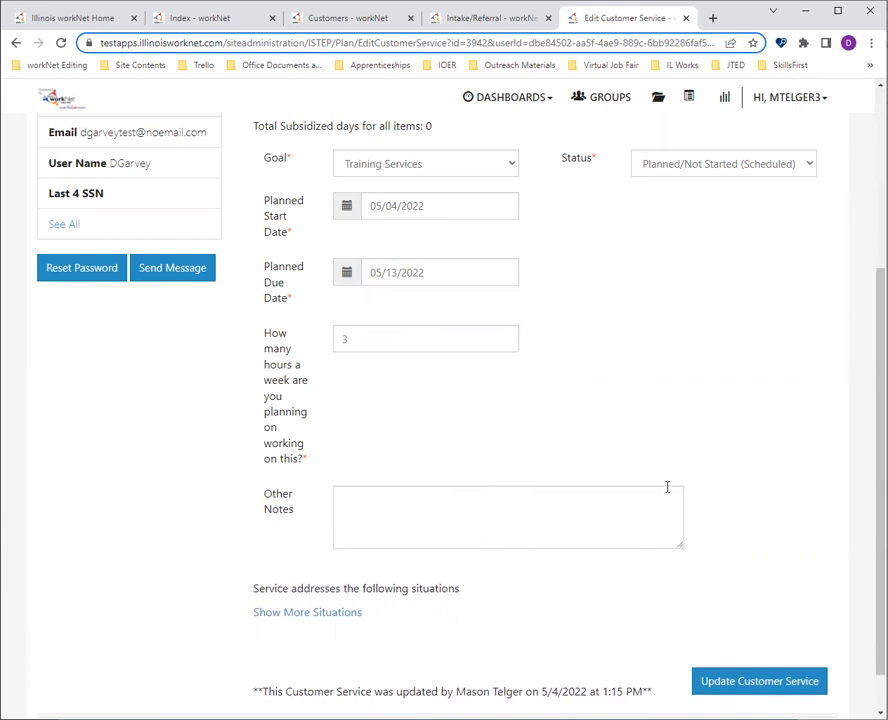
Step: Set the Resume Prep service's status to Started/Open and check the other status choices
{"action": "scroll", "coordinate": [666, 486], "scroll_direction": "up", "scroll_amount": 2}
{"action": "scroll", "coordinate": [518, 350], "scroll_direction": "down", "scroll_amount": 1}
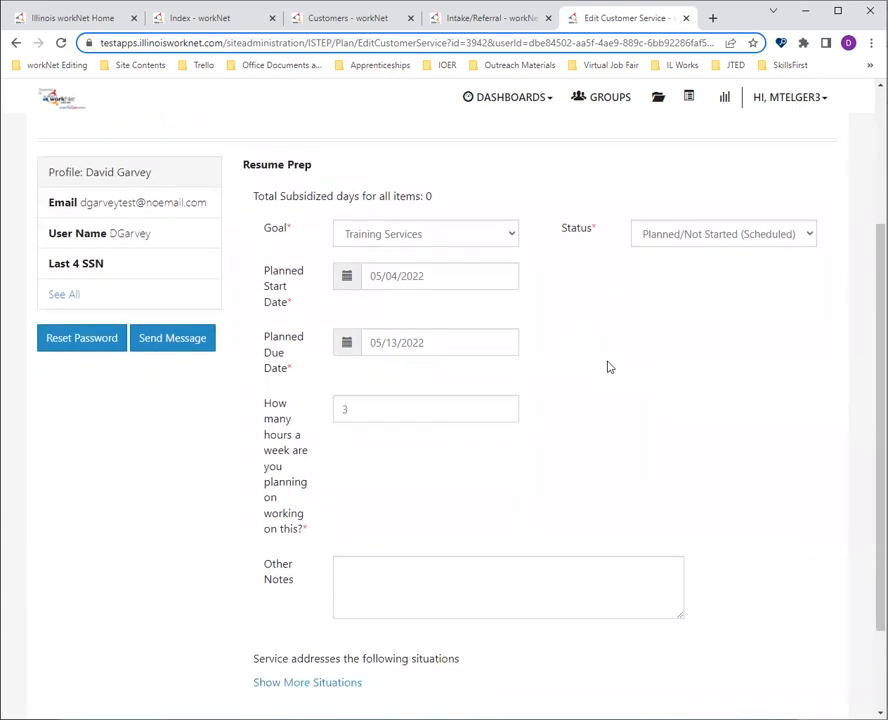
{"action": "left_click", "coordinate": [688, 232]}
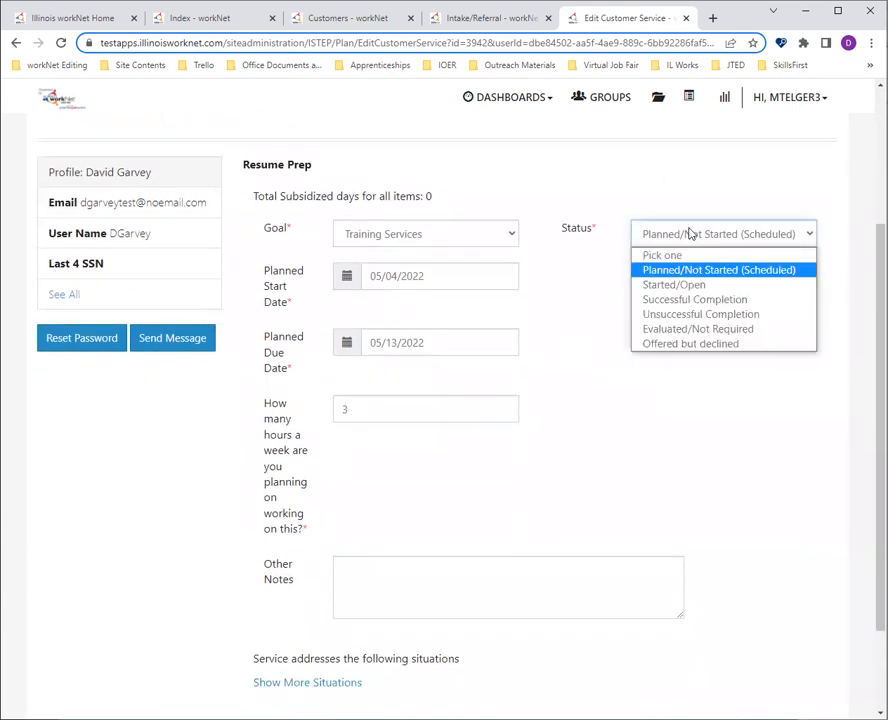
{"action": "left_click", "coordinate": [698, 285]}
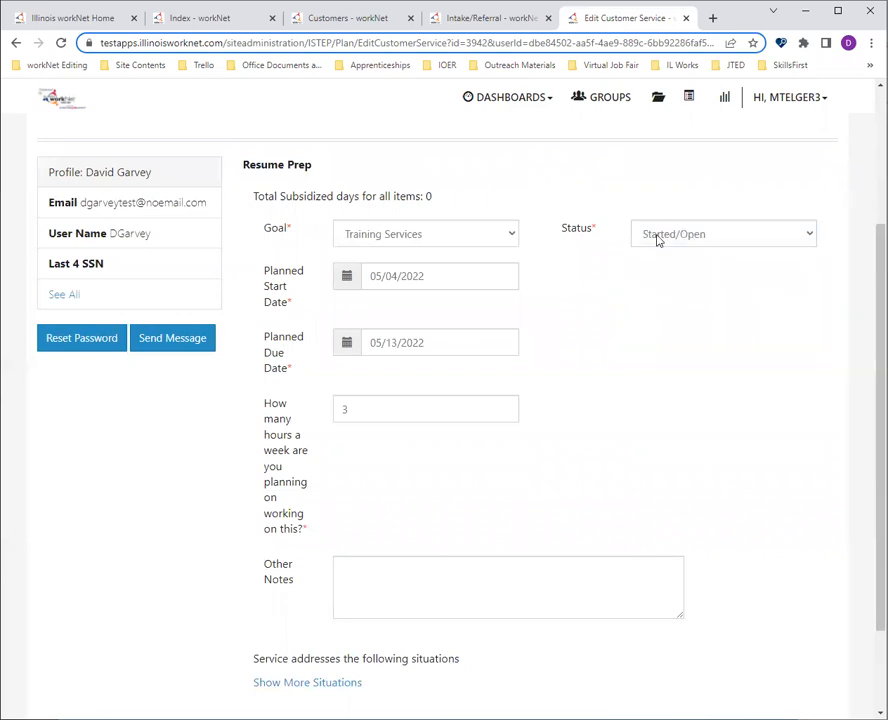
{"action": "left_click", "coordinate": [660, 238]}
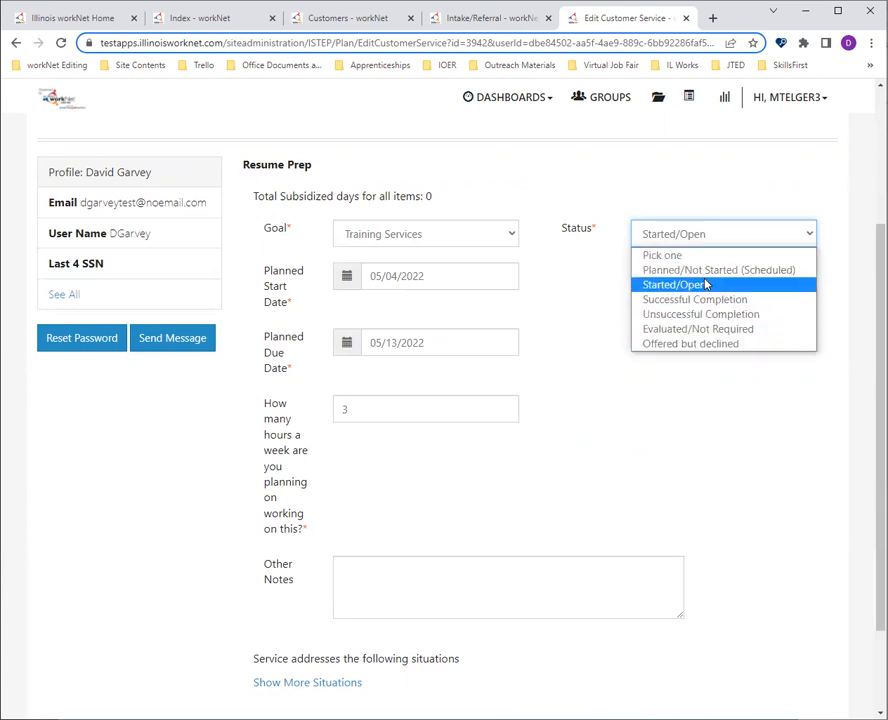
{"action": "left_click", "coordinate": [714, 447]}
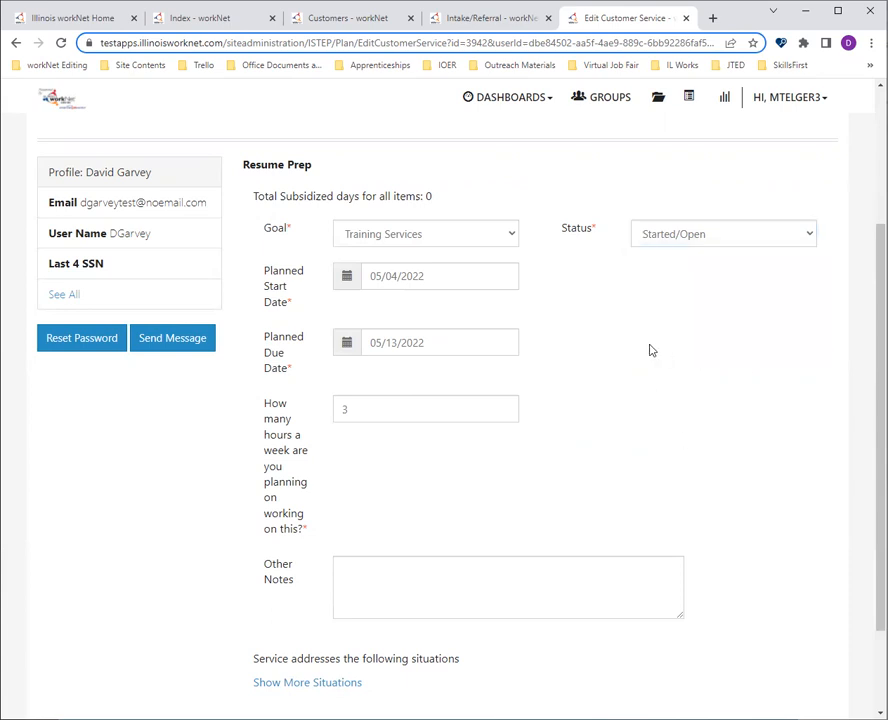
Step: Submit the Resume Prep service update and set the accompanying case note's task type to General
{"action": "scroll", "coordinate": [628, 364], "scroll_direction": "down", "scroll_amount": 2}
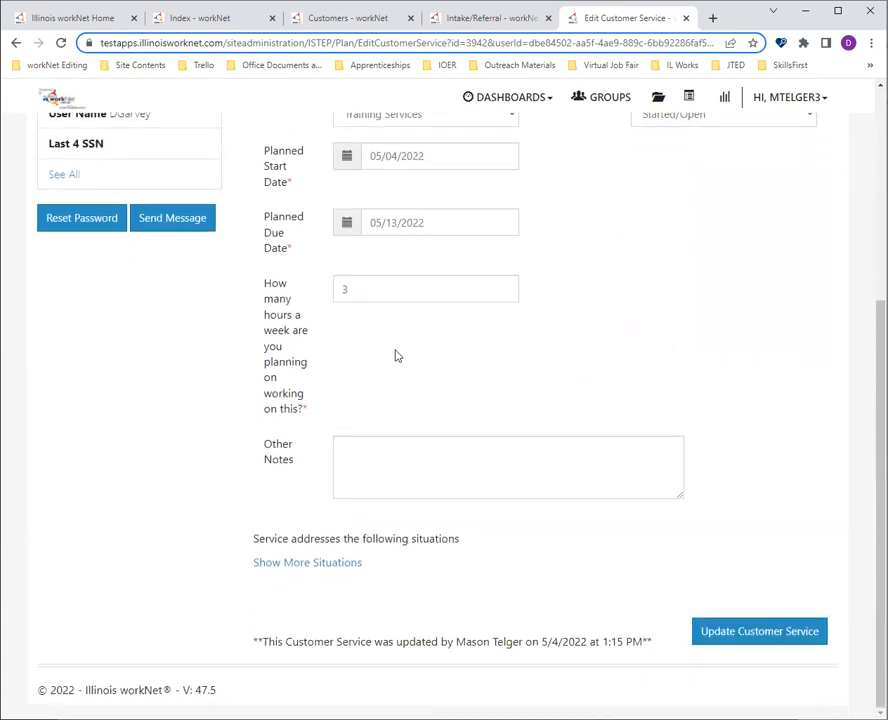
{"action": "left_click", "coordinate": [425, 466]}
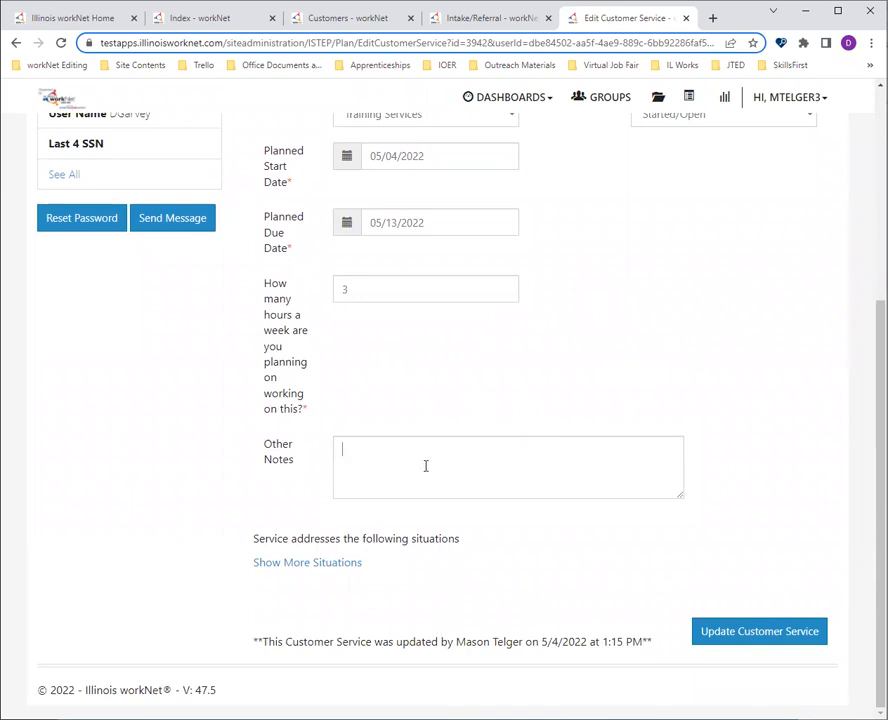
{"action": "left_click", "coordinate": [717, 639]}
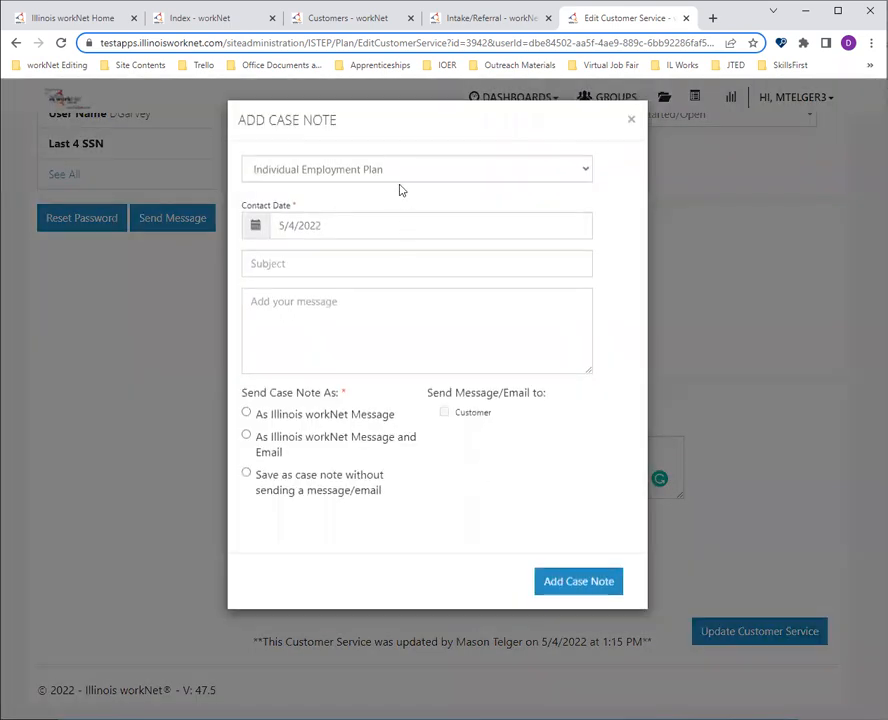
{"action": "left_click", "coordinate": [402, 172]}
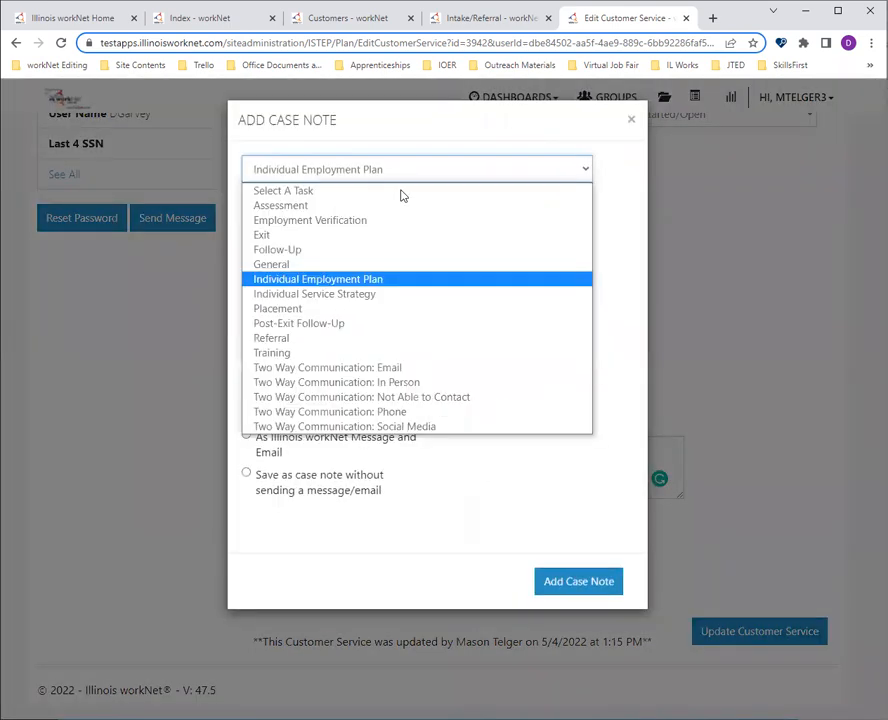
{"action": "left_click", "coordinate": [362, 266]}
Step: Enter "Case Note" as the case note's subject and message, and add it without sending a message or email
{"action": "left_click", "coordinate": [334, 259]}
{"action": "type", "text": "Case Note"}
{"action": "key", "text": "ctrl+a"}
{"action": "key", "text": "ctrl+c"}
{"action": "key", "text": "Tab"}
{"action": "key", "text": "ctrl+v"}
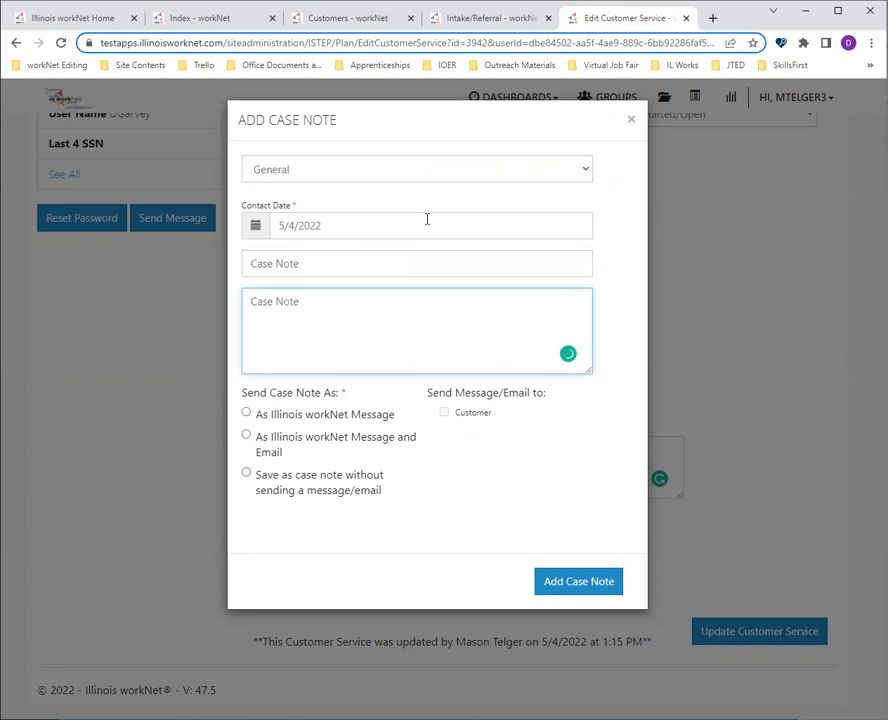
{"action": "left_click", "coordinate": [300, 487]}
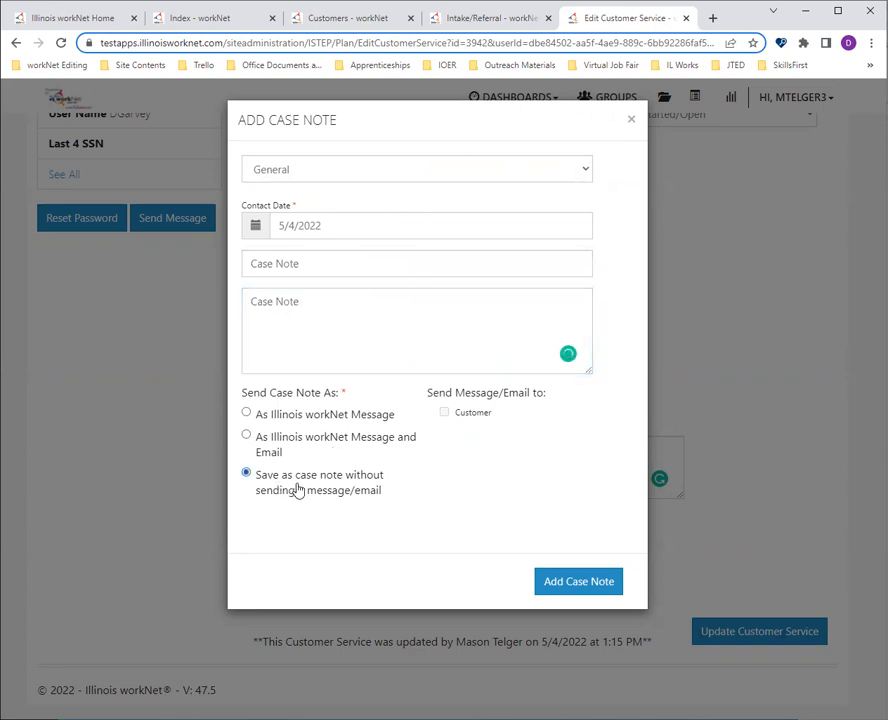
{"action": "left_click", "coordinate": [580, 583]}
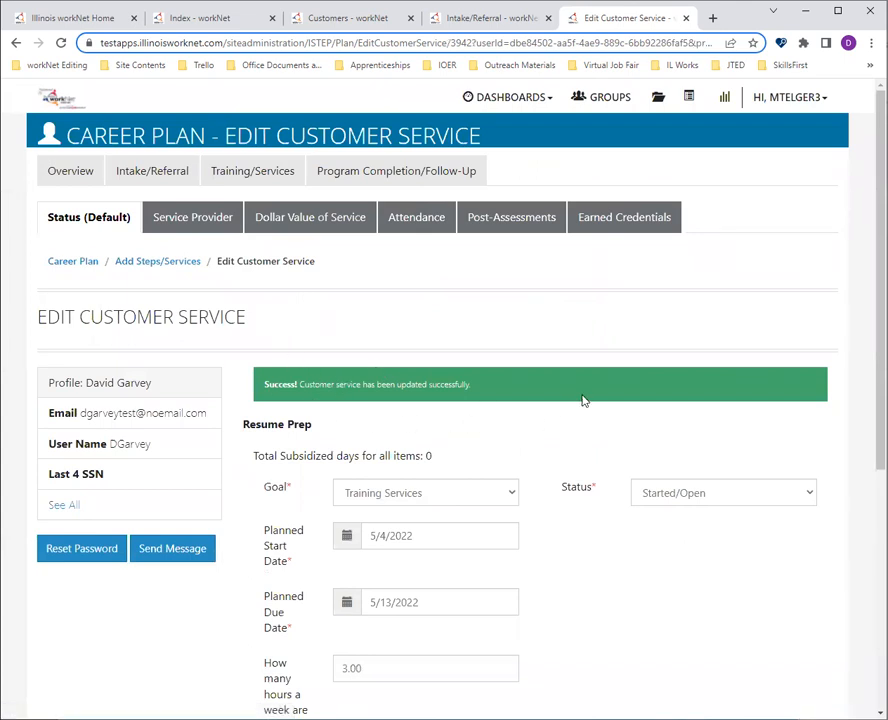
Step: Open Resume Prep's service provider details and examine the Other Provider fields and the instructor choices
{"action": "scroll", "coordinate": [308, 472], "scroll_direction": "down", "scroll_amount": 4}
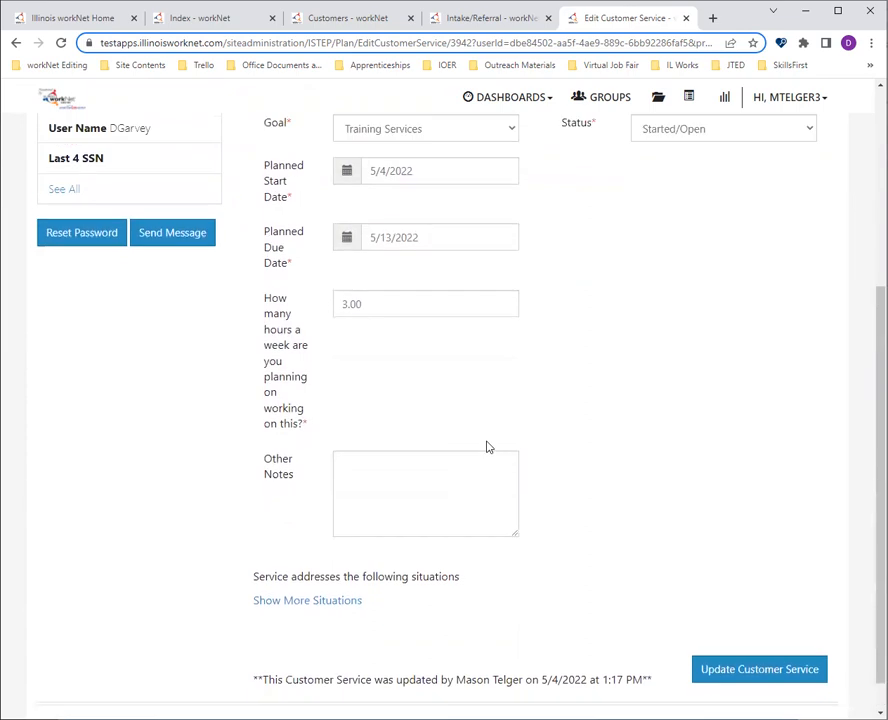
{"action": "scroll", "coordinate": [735, 346], "scroll_direction": "up", "scroll_amount": 2}
{"action": "scroll", "coordinate": [460, 412], "scroll_direction": "up", "scroll_amount": 2}
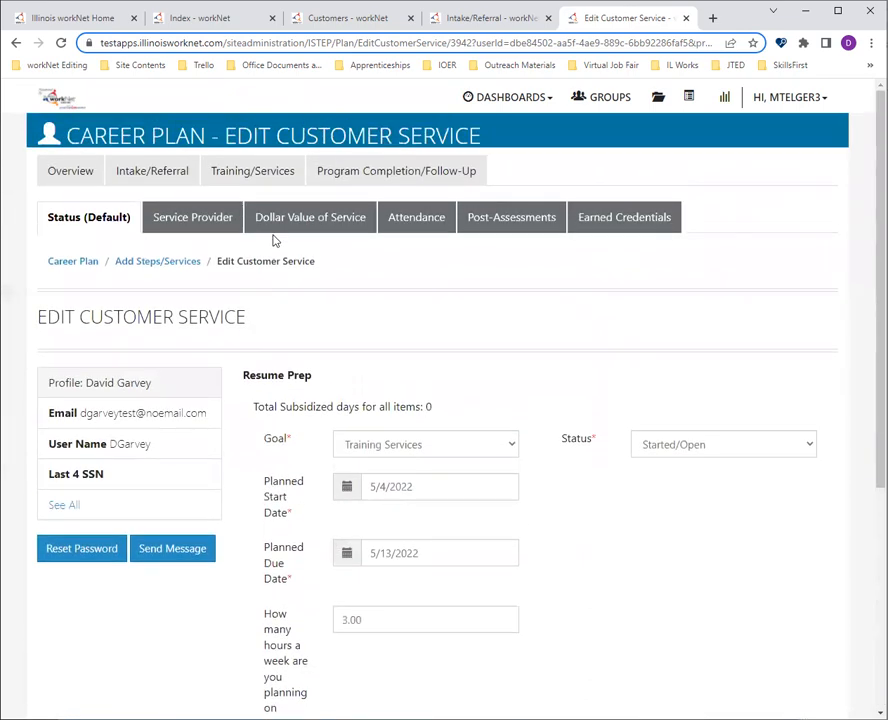
{"action": "left_click", "coordinate": [186, 219]}
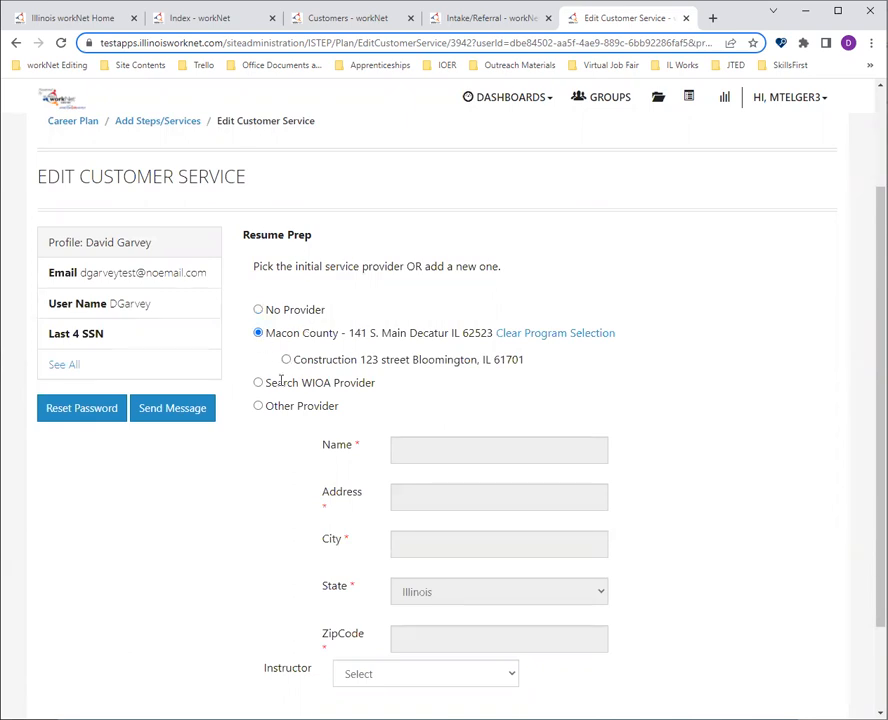
{"action": "left_click", "coordinate": [258, 406]}
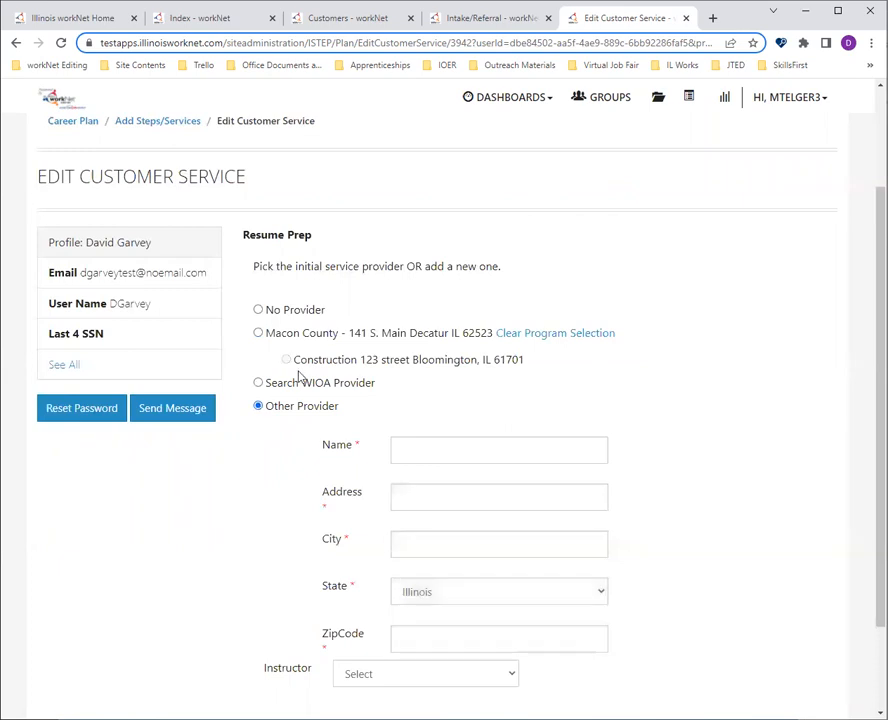
{"action": "scroll", "coordinate": [297, 377], "scroll_direction": "down", "scroll_amount": 2}
{"action": "scroll", "coordinate": [304, 358], "scroll_direction": "up", "scroll_amount": 1}
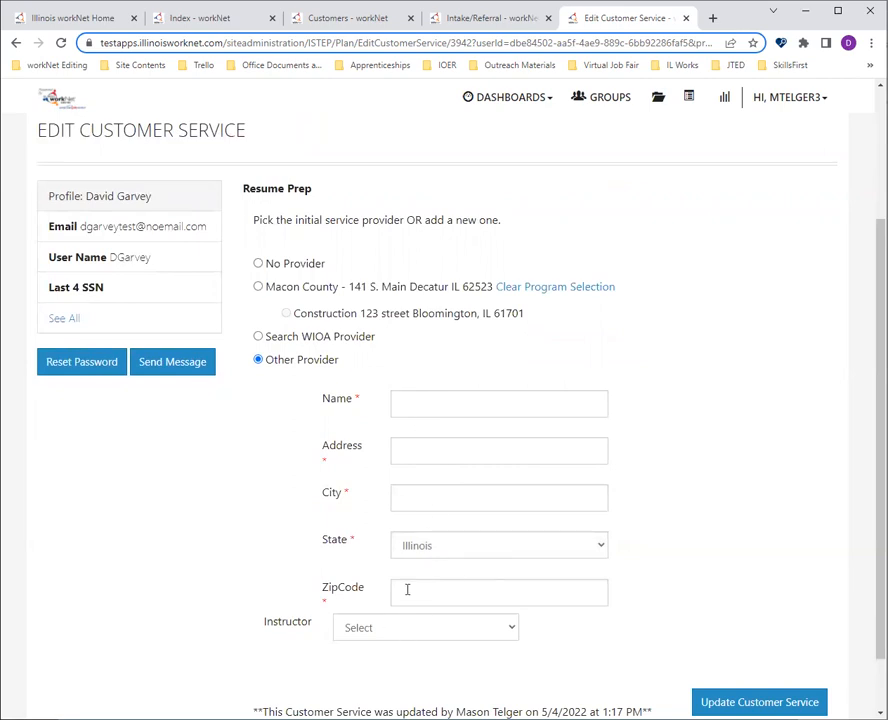
{"action": "left_click", "coordinate": [404, 632]}
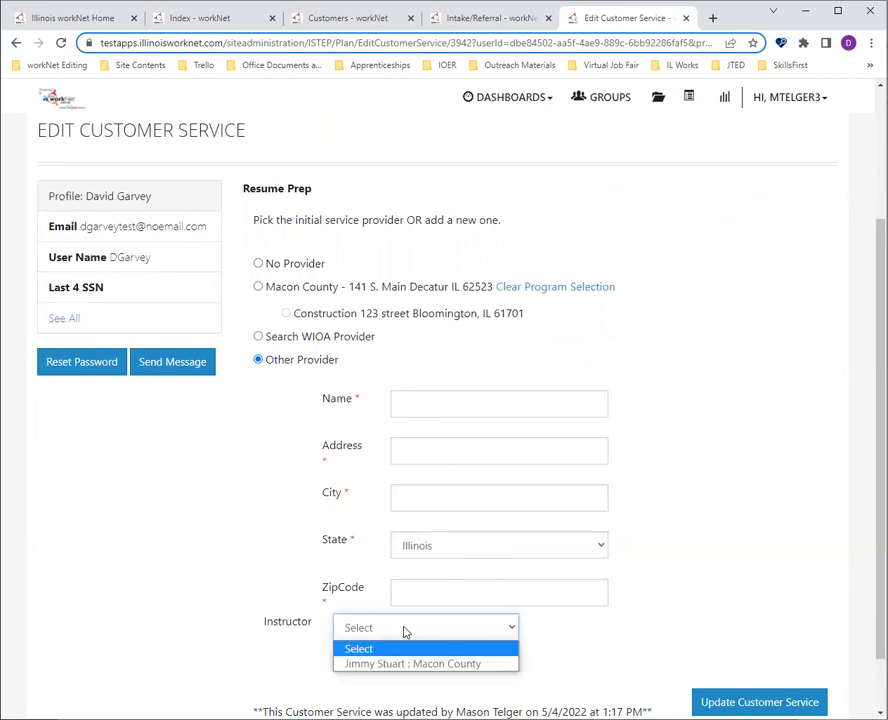
{"action": "left_click", "coordinate": [286, 263]}
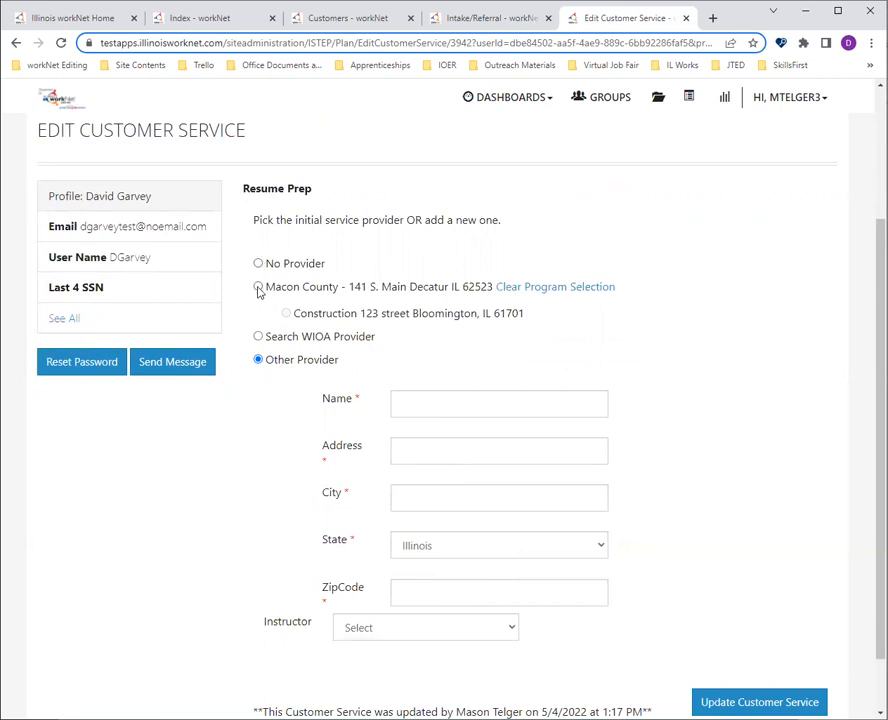
Step: Choose Macon County as the Resume Prep provider, assign its listed instructor, and submit the service update
{"action": "left_click", "coordinate": [258, 286]}
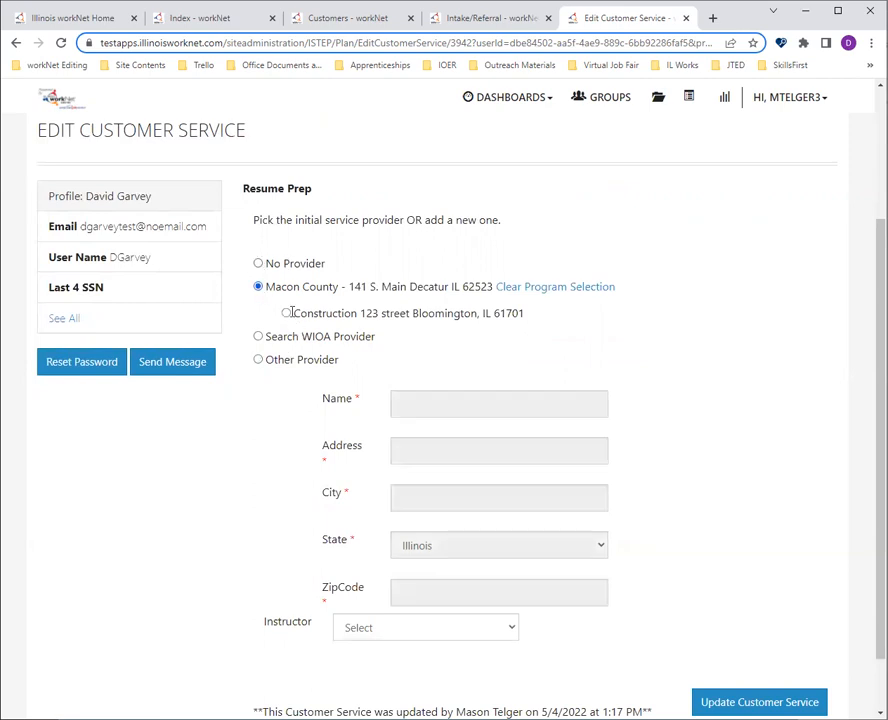
{"action": "scroll", "coordinate": [350, 380], "scroll_direction": "down", "scroll_amount": 1}
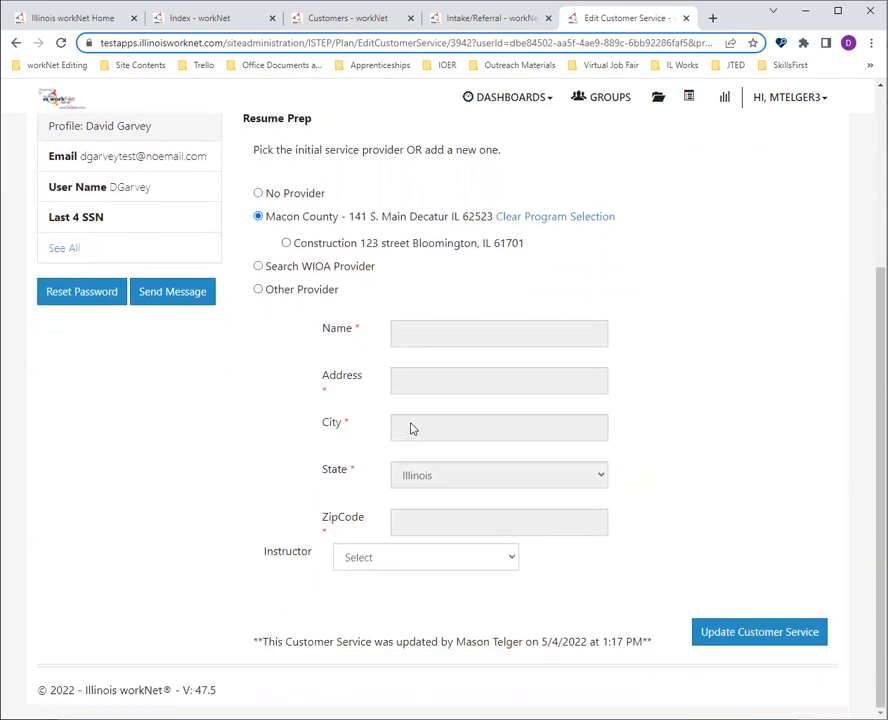
{"action": "left_click", "coordinate": [476, 566]}
{"action": "left_click", "coordinate": [466, 591]}
{"action": "left_click", "coordinate": [750, 638]}
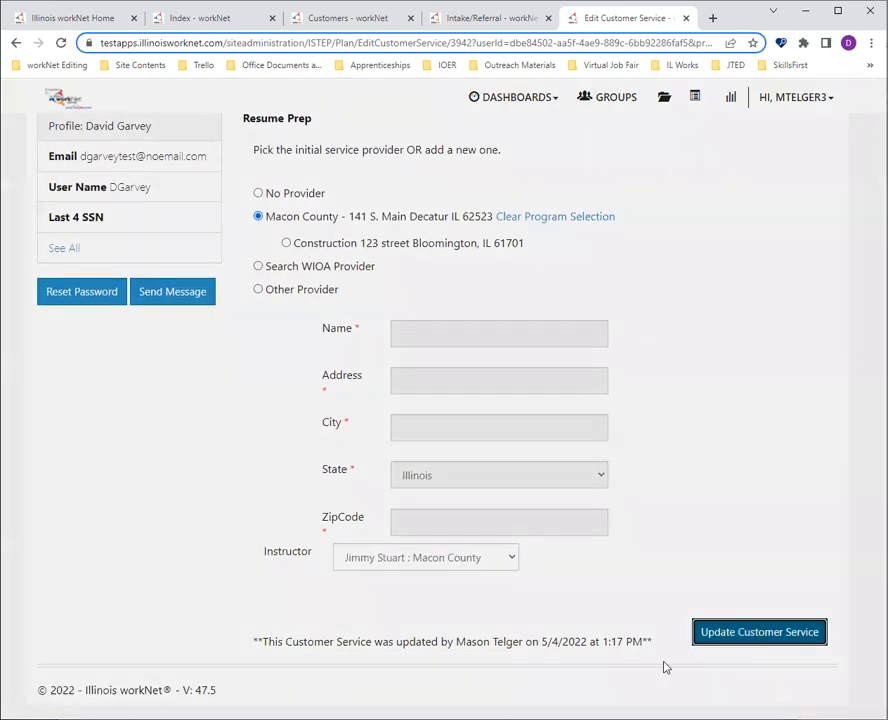
Step: Add a General case note for the provider update with subject and message "Case Note", saved without sending a message or email
{"action": "left_click", "coordinate": [366, 169]}
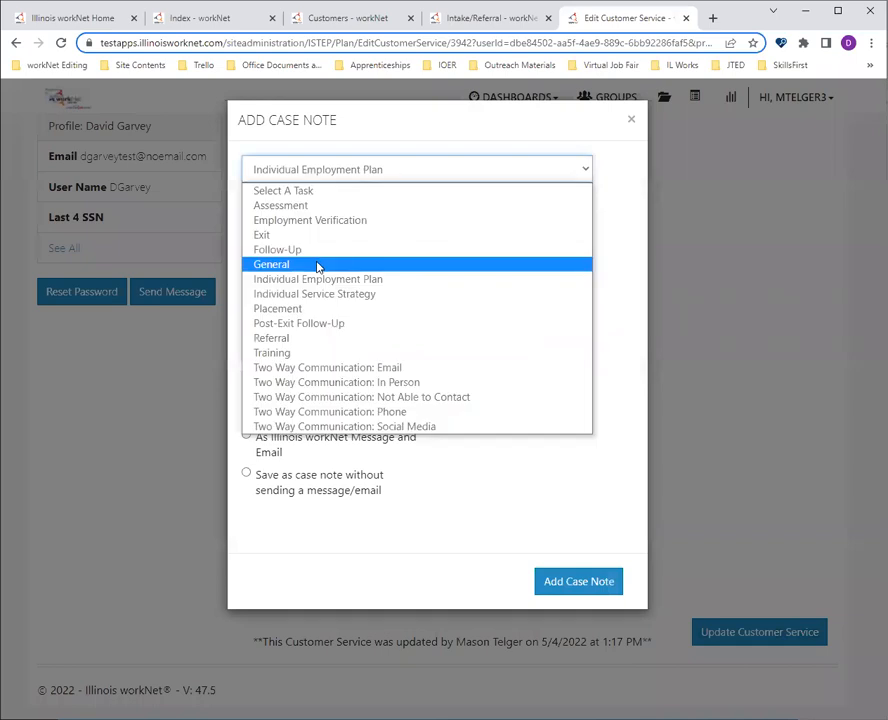
{"action": "left_click", "coordinate": [318, 265]}
{"action": "type", "text": "Case Note"}
{"action": "key", "text": "ctrl+a"}
{"action": "key", "text": "ctrl+c"}
{"action": "key", "text": "Tab"}
{"action": "key", "text": "ctrl+v"}
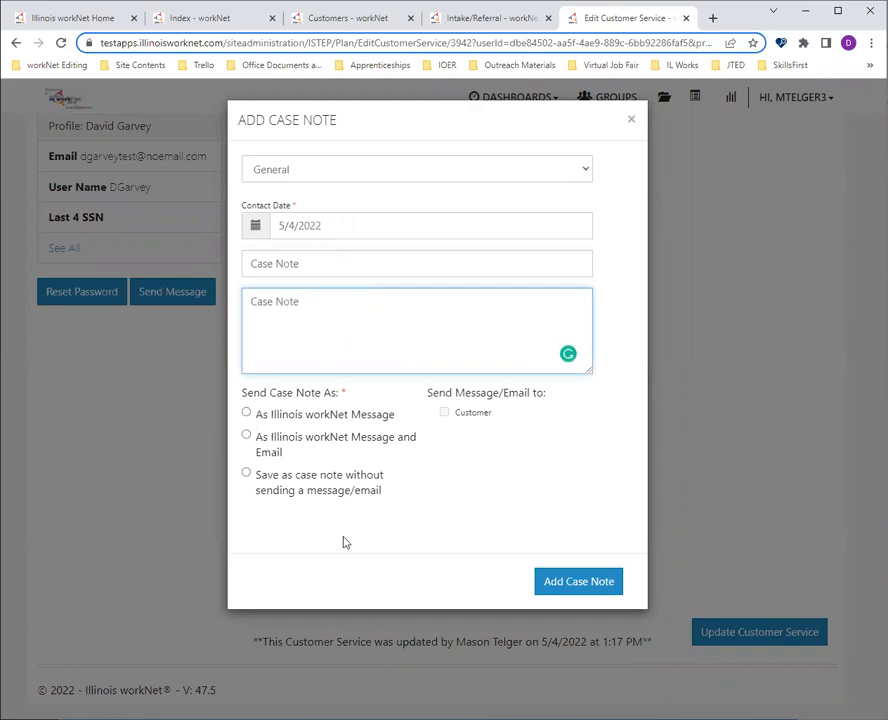
{"action": "left_click", "coordinate": [589, 586]}
{"action": "left_click", "coordinate": [323, 476]}
{"action": "left_click", "coordinate": [613, 589]}
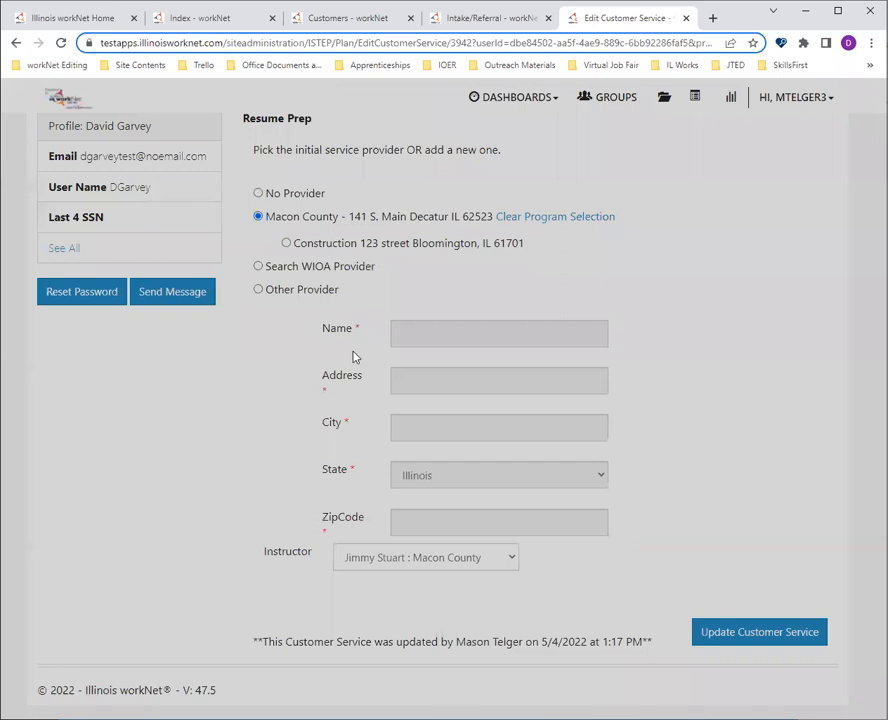
Step: Examine the service cost form for Resume Prep's dollar value, including the Paid By choices, and cancel it
{"action": "scroll", "coordinate": [525, 472], "scroll_direction": "down", "scroll_amount": 3}
{"action": "scroll", "coordinate": [597, 511], "scroll_direction": "up", "scroll_amount": 3}
{"action": "scroll", "coordinate": [437, 385], "scroll_direction": "down", "scroll_amount": 1}
{"action": "scroll", "coordinate": [300, 330], "scroll_direction": "up", "scroll_amount": 1}
{"action": "scroll", "coordinate": [205, 290], "scroll_direction": "down", "scroll_amount": 5}
{"action": "scroll", "coordinate": [211, 300], "scroll_direction": "down", "scroll_amount": 1}
{"action": "scroll", "coordinate": [218, 317], "scroll_direction": "up", "scroll_amount": 4}
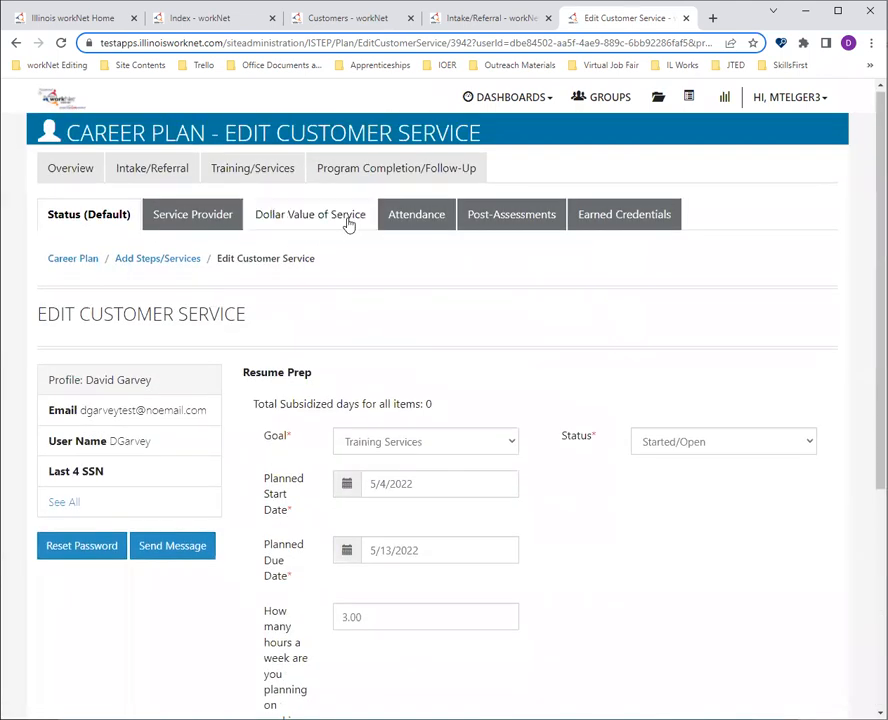
{"action": "left_click", "coordinate": [348, 222]}
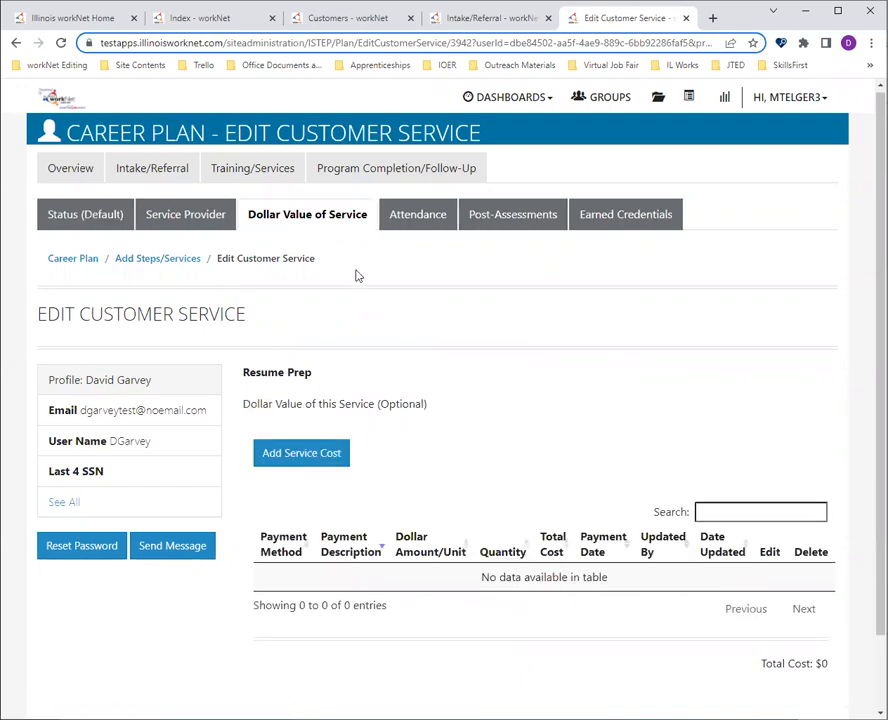
{"action": "left_click", "coordinate": [322, 456]}
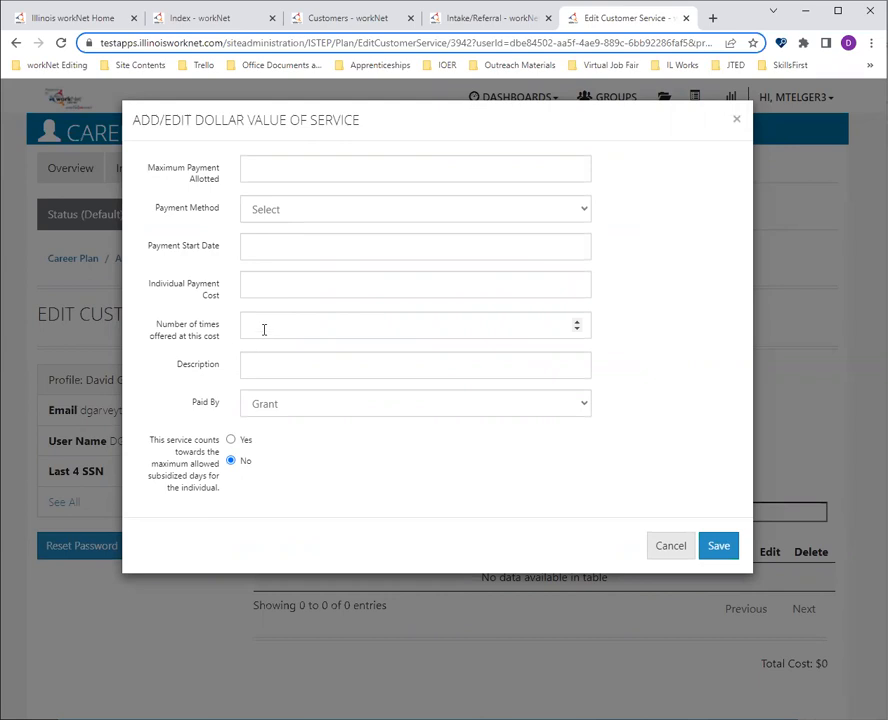
{"action": "left_click", "coordinate": [306, 402]}
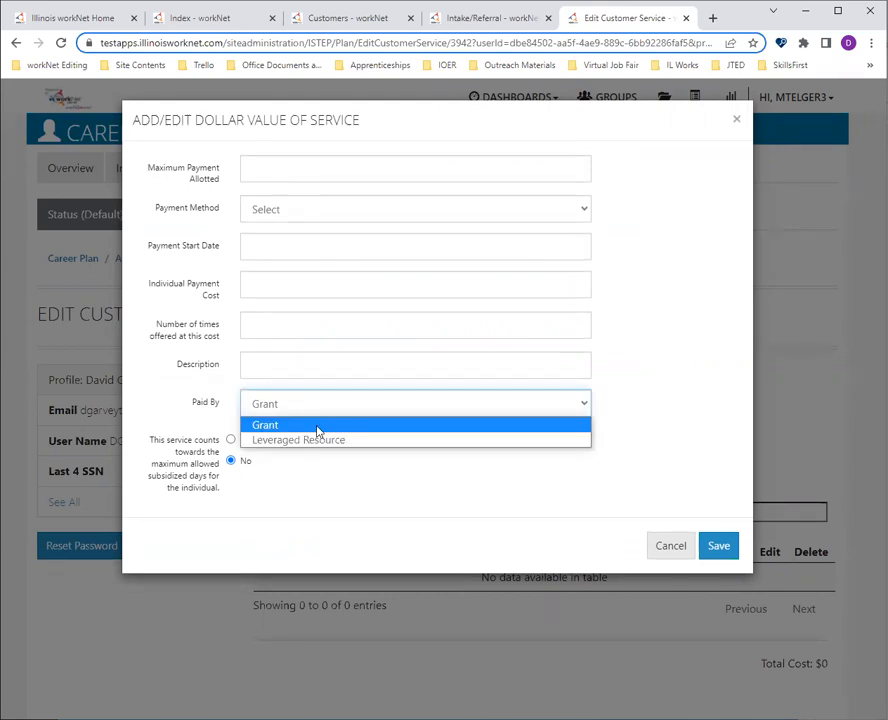
{"action": "left_click", "coordinate": [309, 544]}
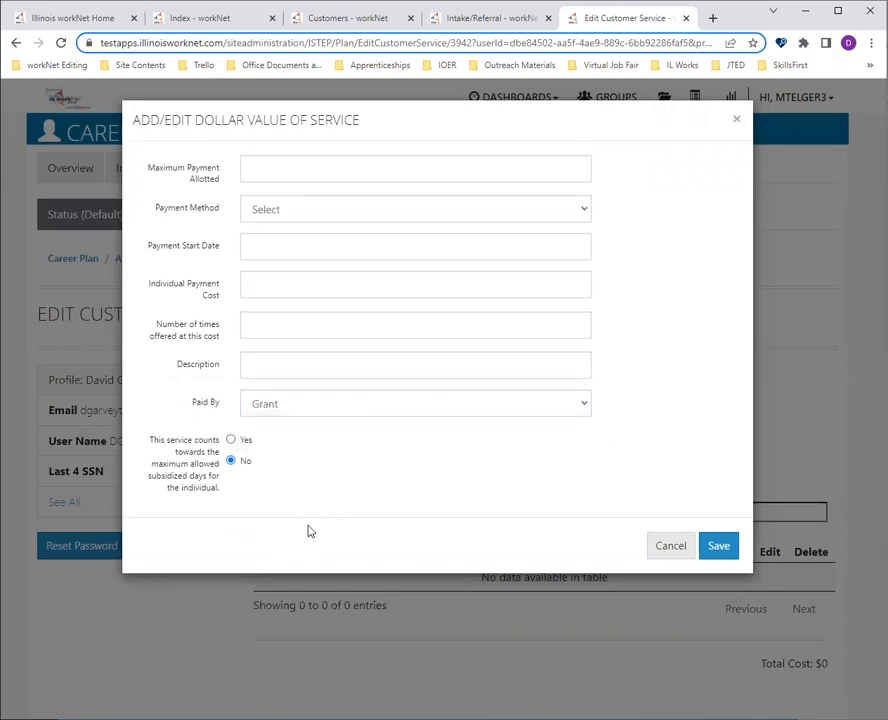
{"action": "left_click", "coordinate": [668, 552]}
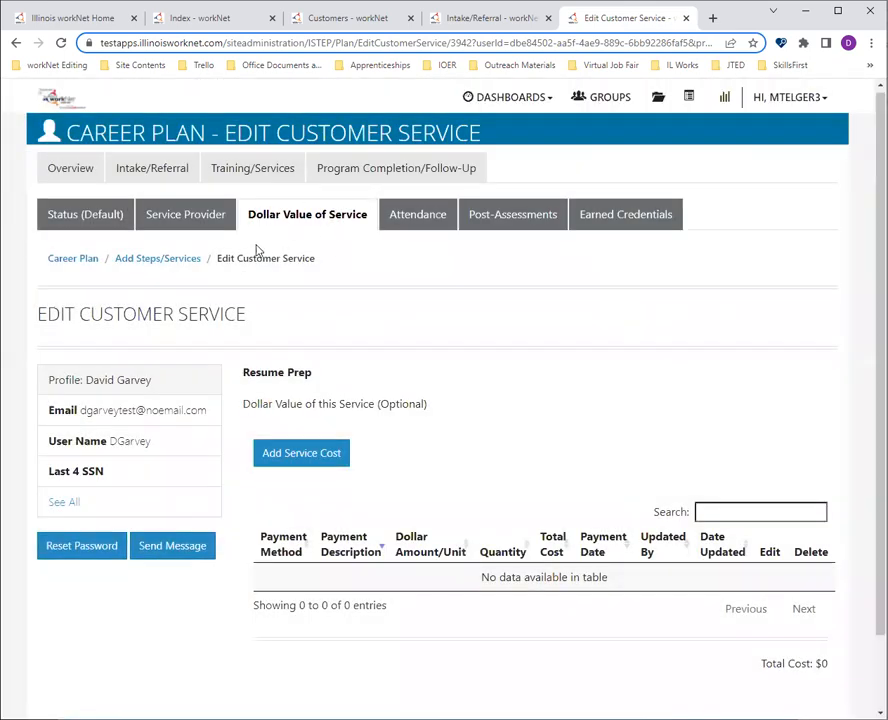
Step: Review Resume Prep's planned weekly hours under attendance and open the weekly attendance for 5/1/2022-5/7/2022
{"action": "left_click", "coordinate": [400, 222]}
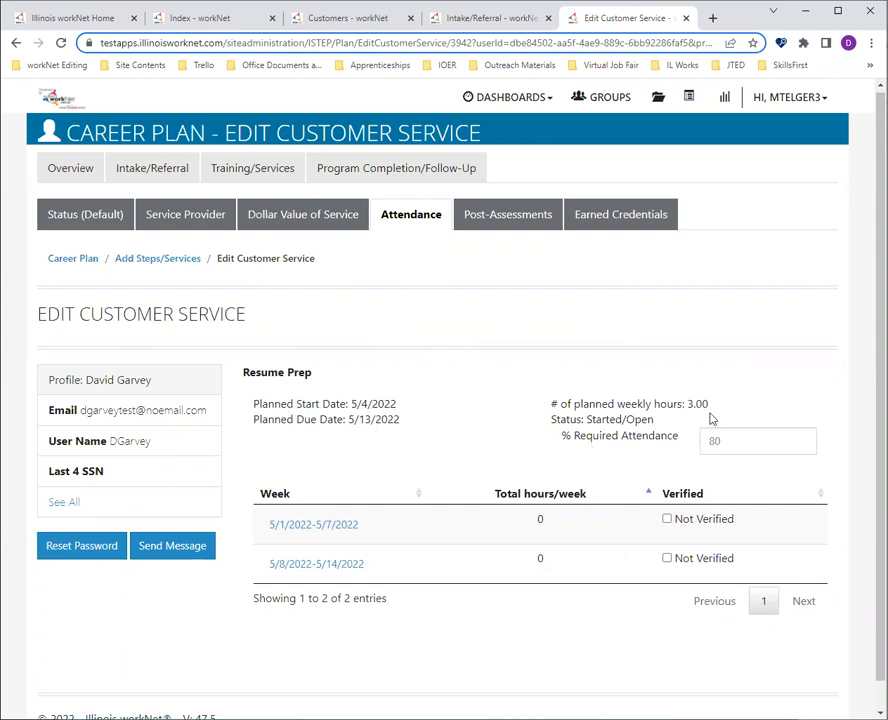
{"action": "left_click_drag", "start_coordinate": [686, 404], "coordinate": [748, 412]}
{"action": "left_click", "coordinate": [435, 447]}
{"action": "left_click", "coordinate": [314, 529]}
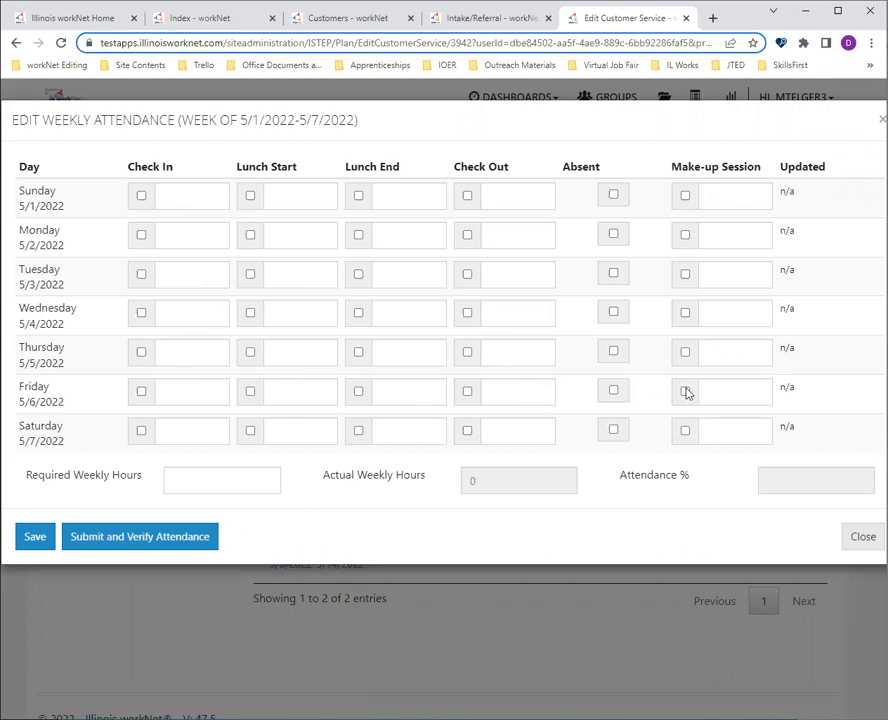
Step: Set the check-in time for Wednesday 5/4/2022 to 10:00am in the weekly attendance
{"action": "left_click", "coordinate": [208, 313]}
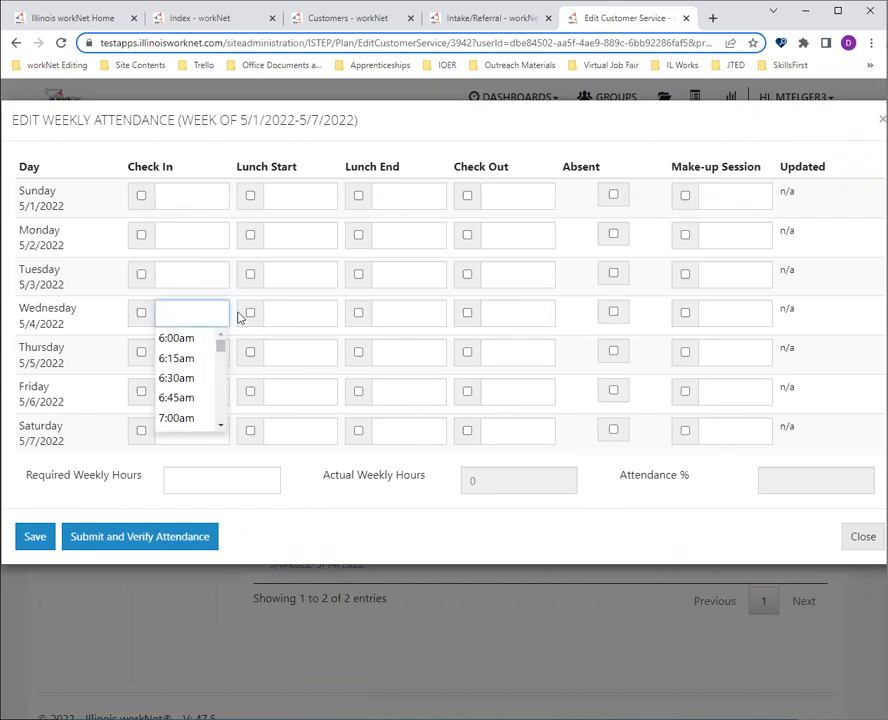
{"action": "scroll", "coordinate": [206, 394], "scroll_direction": "down", "scroll_amount": 3}
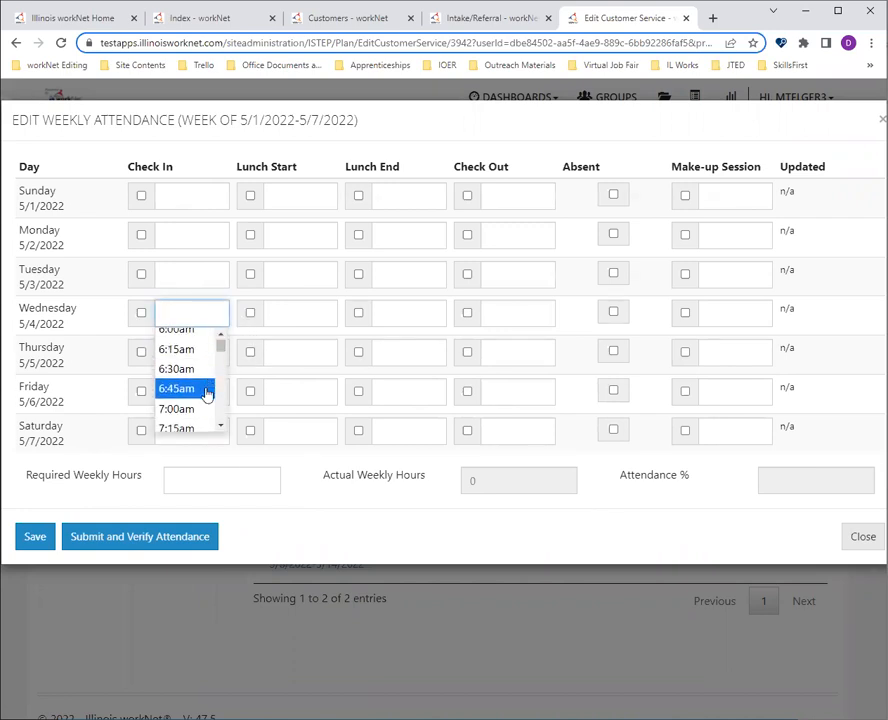
{"action": "scroll", "coordinate": [206, 394], "scroll_direction": "down", "scroll_amount": 3}
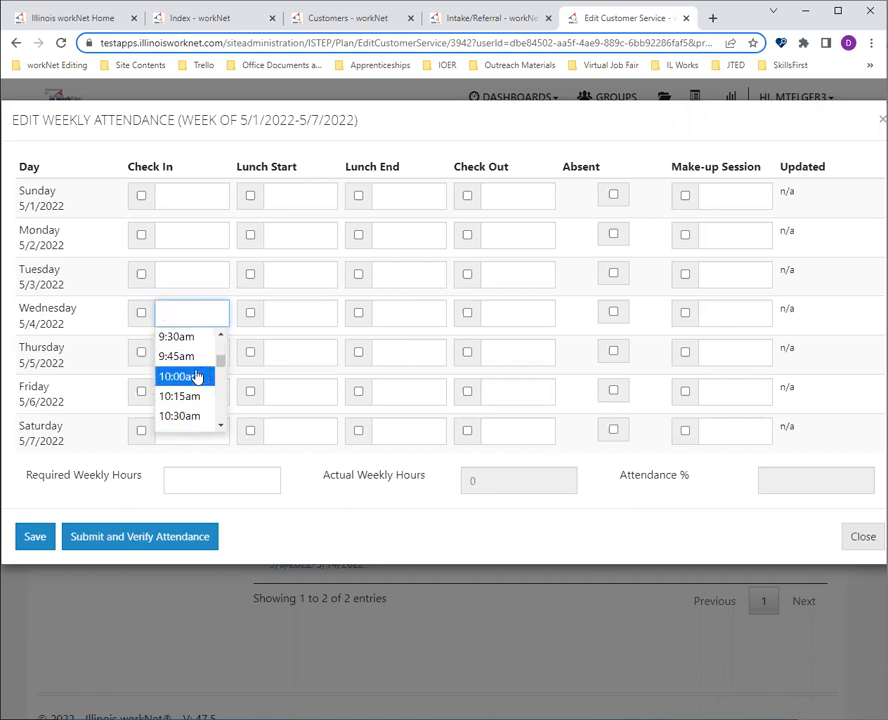
{"action": "left_click", "coordinate": [198, 377]}
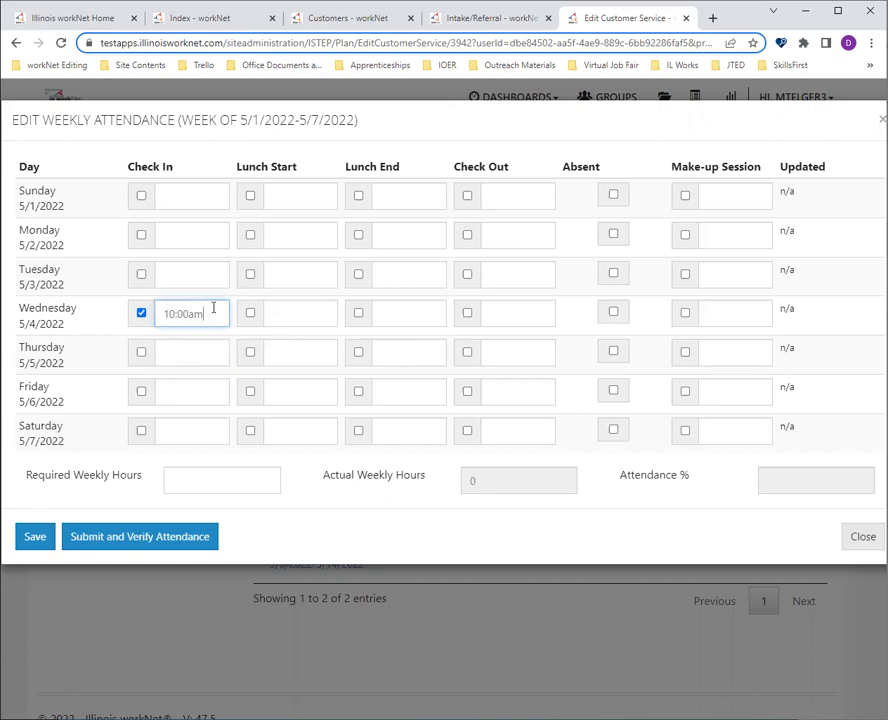
Step: Set the check-out time for Wednesday 5/4/2022 to 1:00pm and the required weekly hours to 3
{"action": "left_click", "coordinate": [408, 313]}
{"action": "left_click", "coordinate": [519, 308]}
{"action": "scroll", "coordinate": [528, 383], "scroll_direction": "down", "scroll_amount": 2}
{"action": "scroll", "coordinate": [528, 383], "scroll_direction": "down", "scroll_amount": 4}
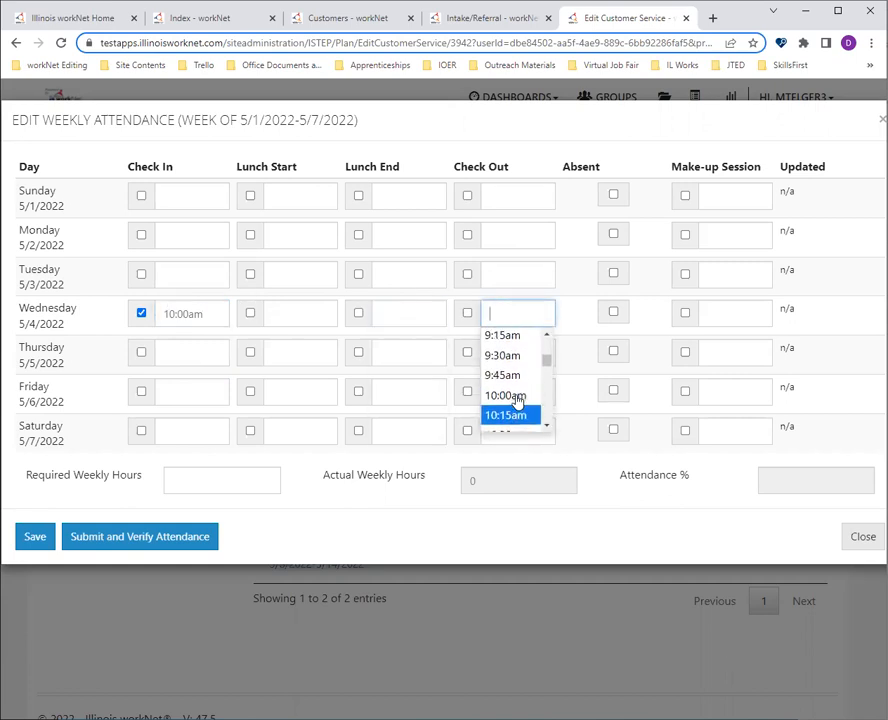
{"action": "scroll", "coordinate": [512, 398], "scroll_direction": "down", "scroll_amount": 3}
{"action": "scroll", "coordinate": [512, 398], "scroll_direction": "up", "scroll_amount": 1}
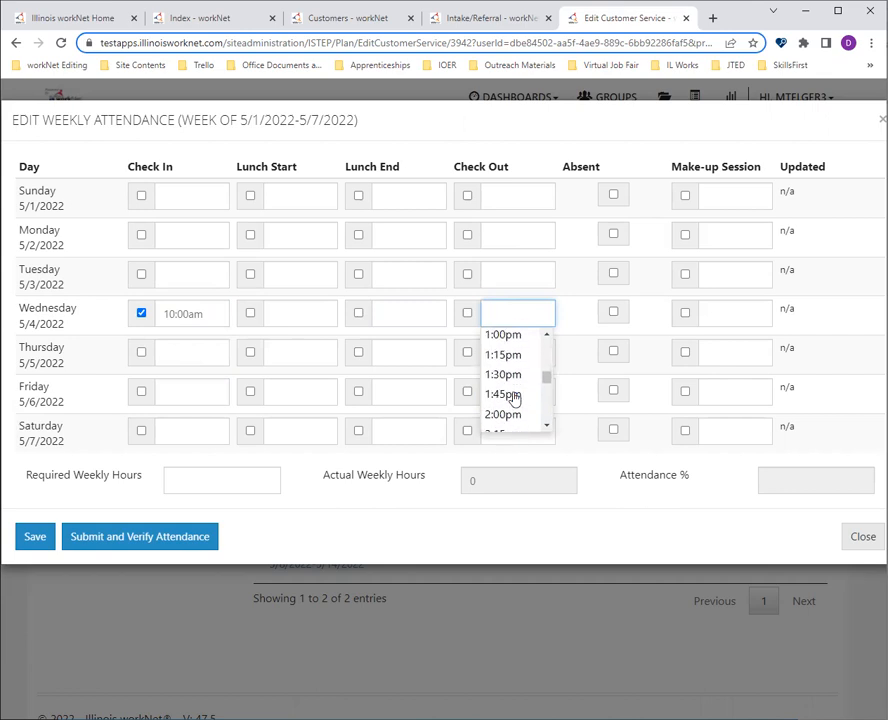
{"action": "left_click", "coordinate": [502, 341]}
{"action": "left_click", "coordinate": [226, 478]}
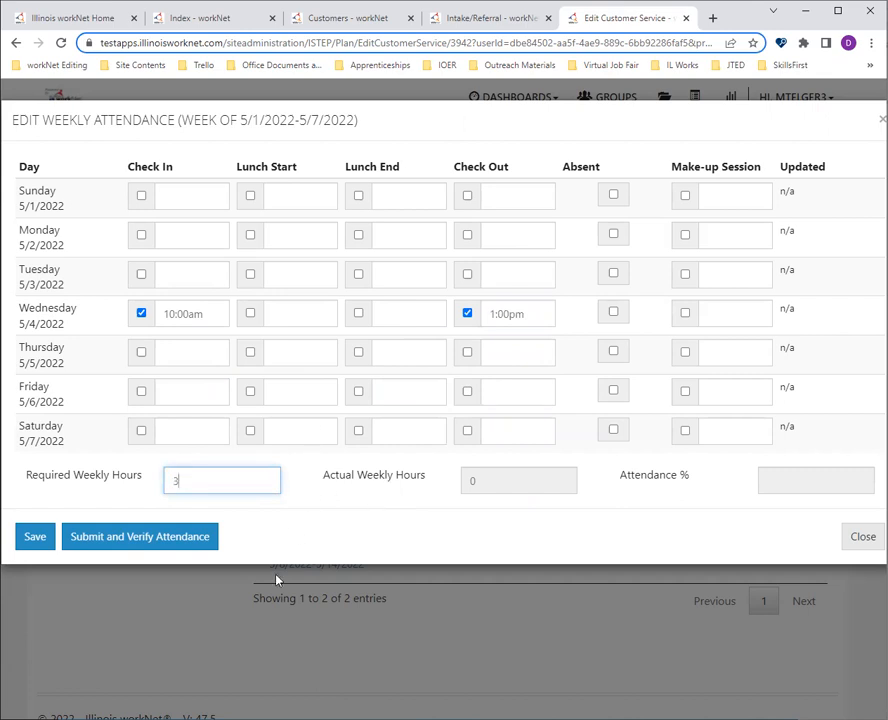
Step: Save the weekly attendance for 5/1/2022-5/7/2022 and mark that week as verified
{"action": "left_click", "coordinate": [36, 540]}
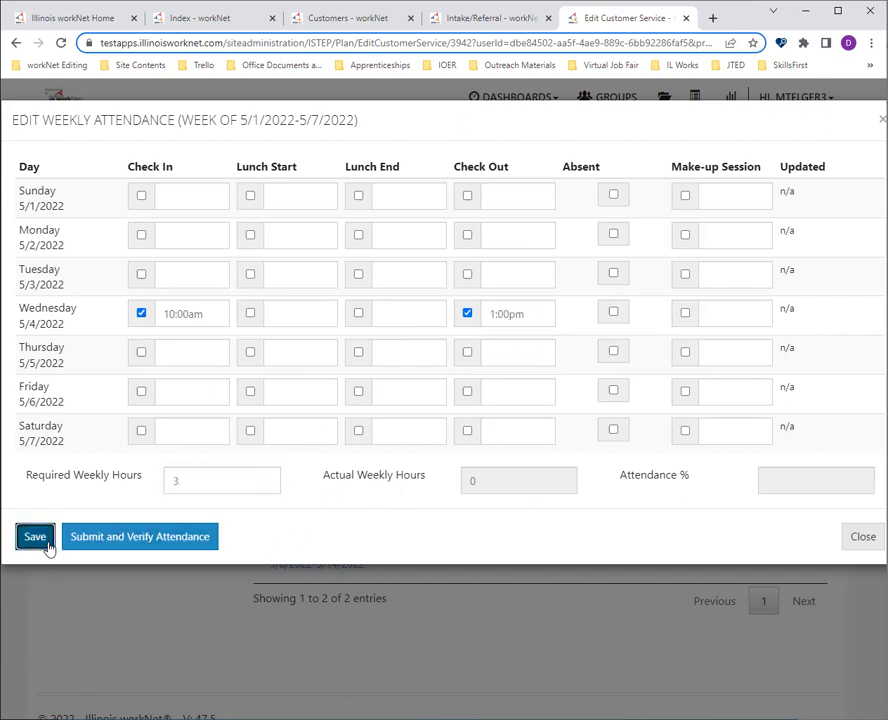
{"action": "left_click", "coordinate": [567, 122]}
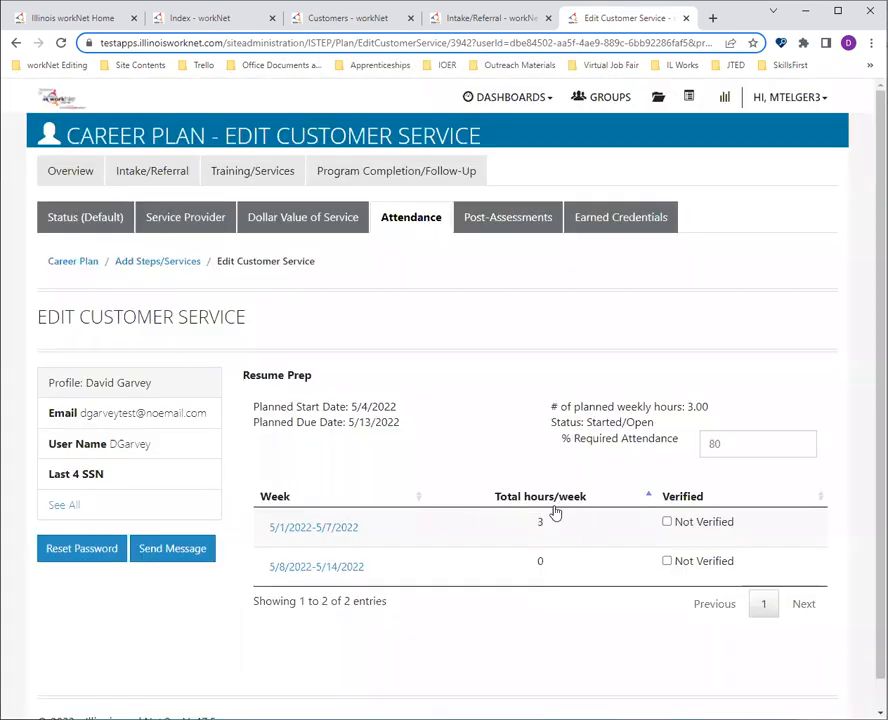
{"action": "left_click", "coordinate": [667, 522]}
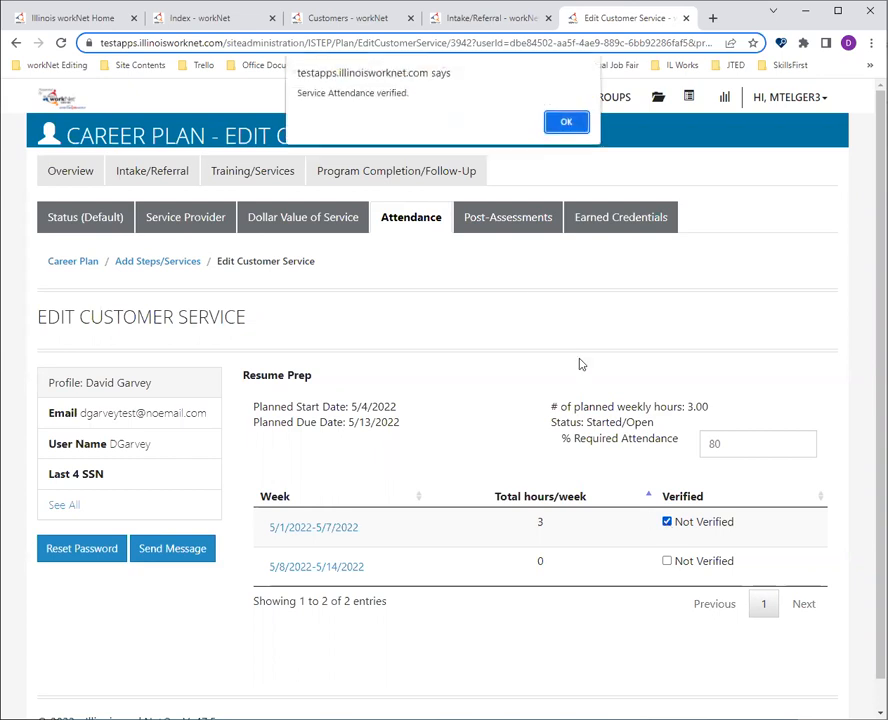
{"action": "left_click", "coordinate": [566, 123]}
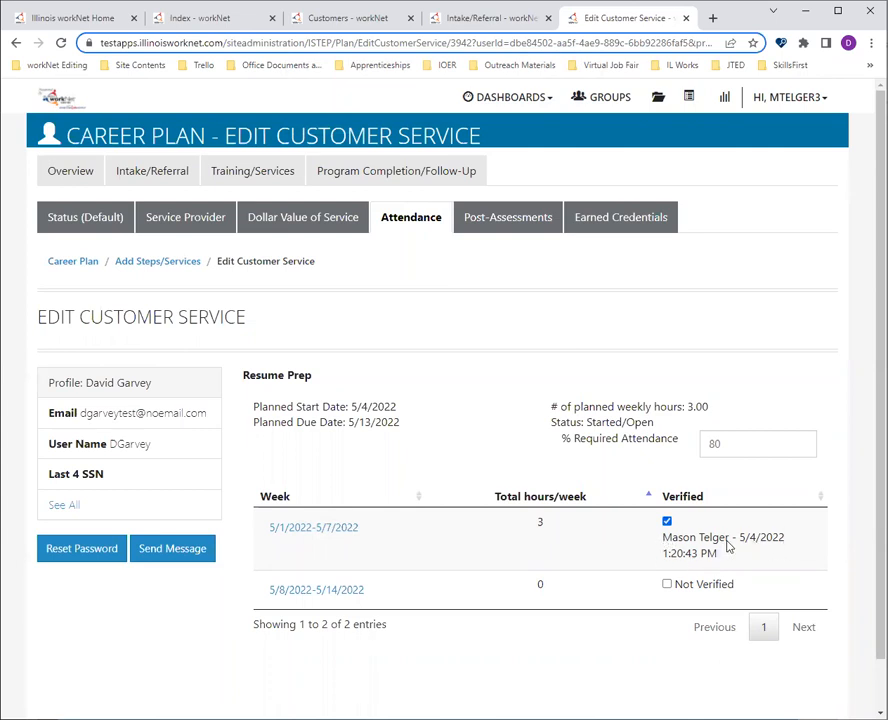
Step: Open the weekly attendance for 5/8/2022-5/14/2022 and set Wednesday 5/11/2022 to check-in 6:00am and check-out 9:00am
{"action": "left_click", "coordinate": [311, 594]}
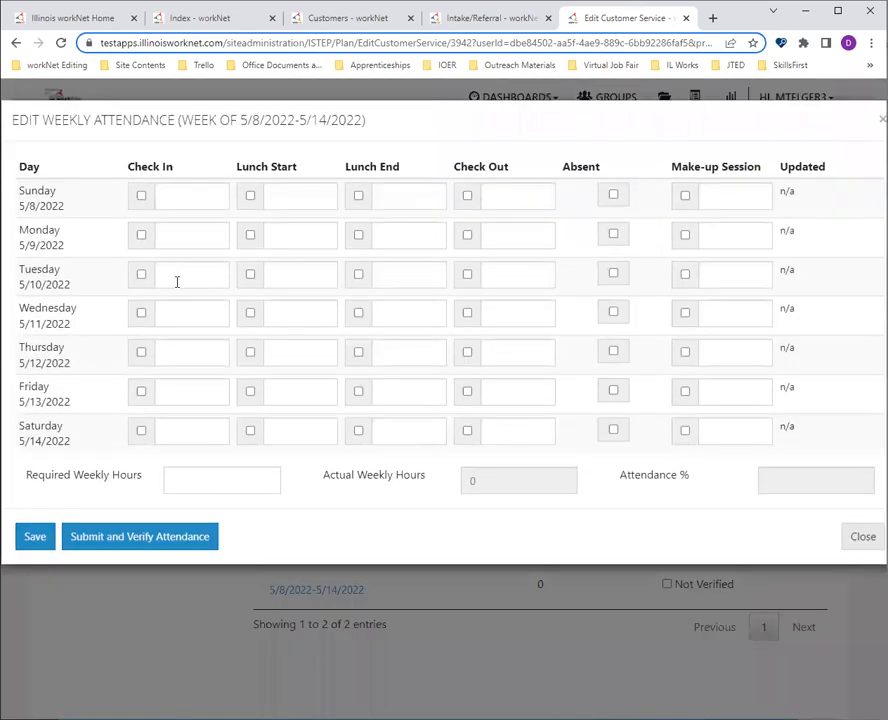
{"action": "left_click", "coordinate": [199, 317]}
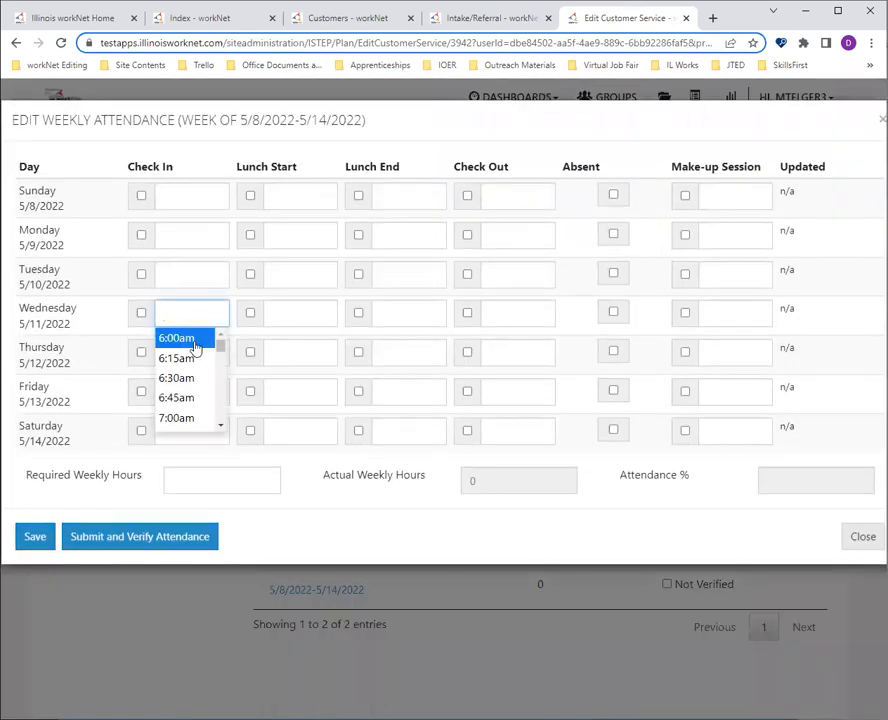
{"action": "left_click", "coordinate": [203, 341]}
{"action": "left_click", "coordinate": [500, 313]}
{"action": "scroll", "coordinate": [512, 383], "scroll_direction": "down", "scroll_amount": 3}
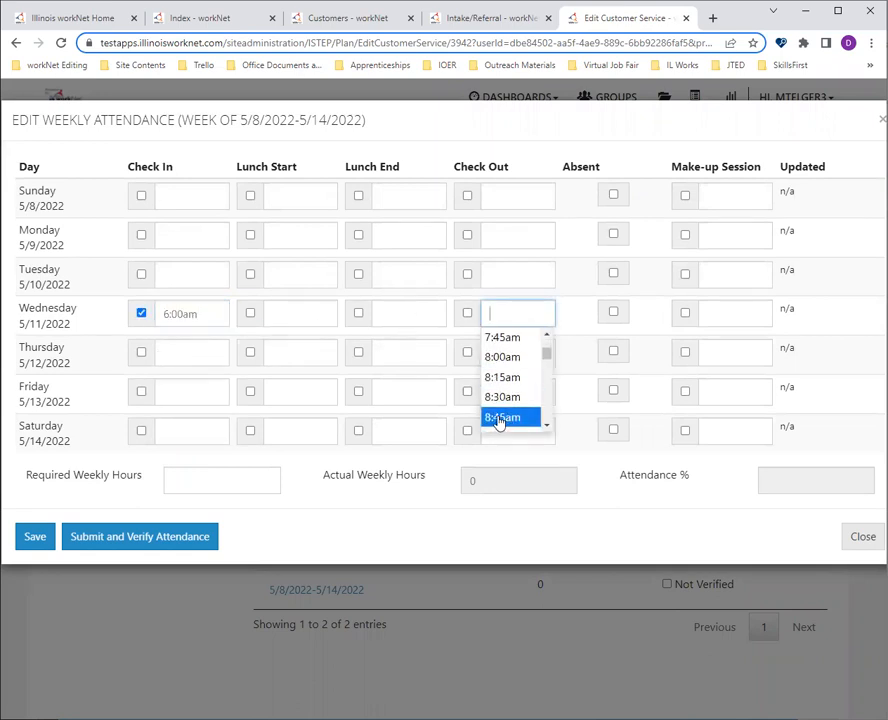
{"action": "scroll", "coordinate": [504, 400], "scroll_direction": "down", "scroll_amount": 1}
{"action": "left_click", "coordinate": [502, 366]}
Step: Set the required weekly hours to 3, then submit and verify the attendance for 5/8/2022-5/14/2022
{"action": "left_click", "coordinate": [240, 481]}
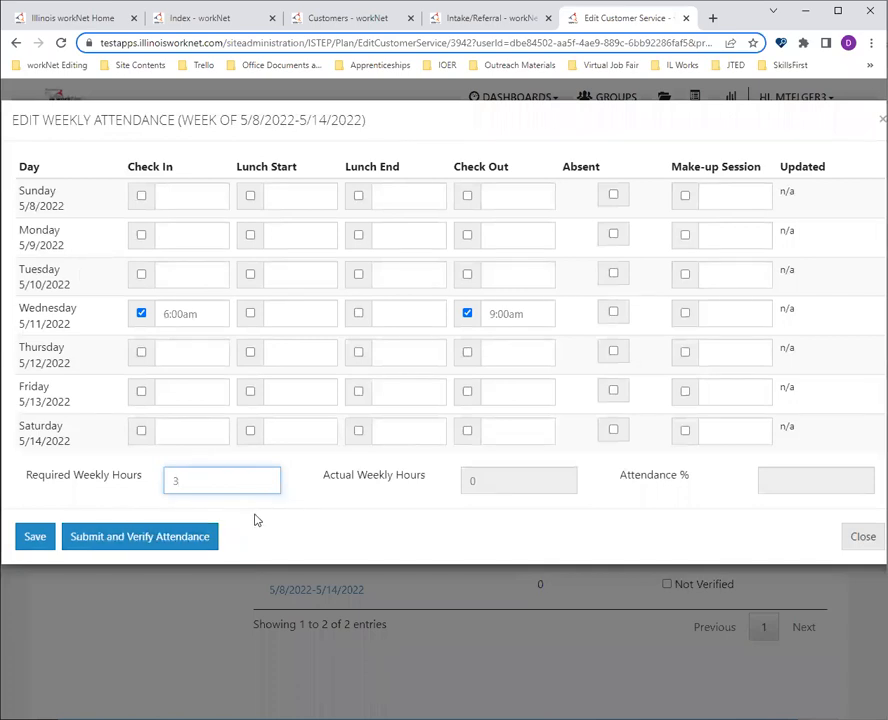
{"action": "left_click", "coordinate": [181, 543]}
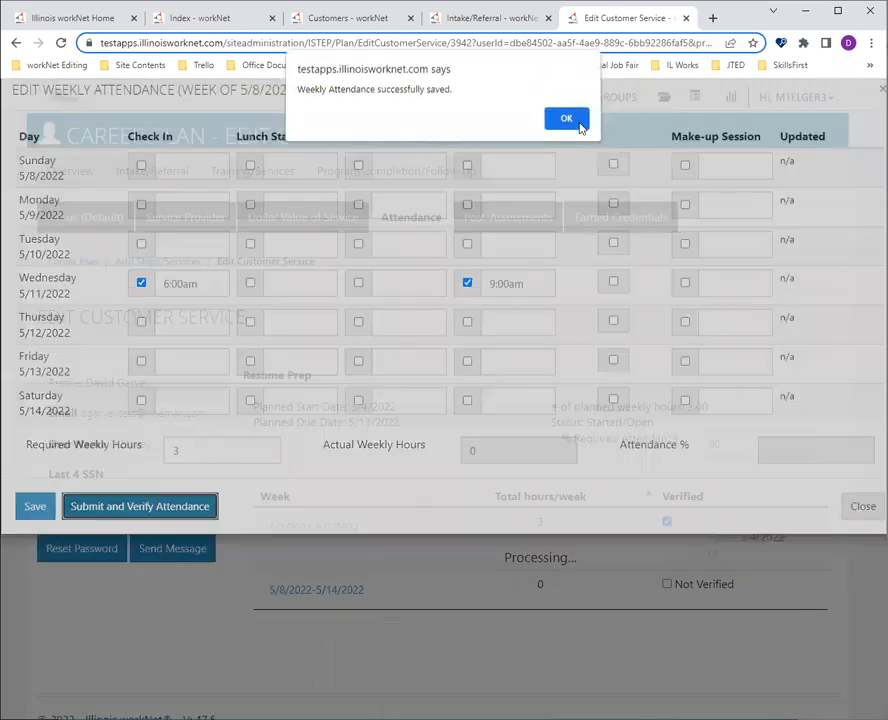
{"action": "left_click", "coordinate": [566, 118]}
{"action": "scroll", "coordinate": [640, 420], "scroll_direction": "down", "scroll_amount": 1}
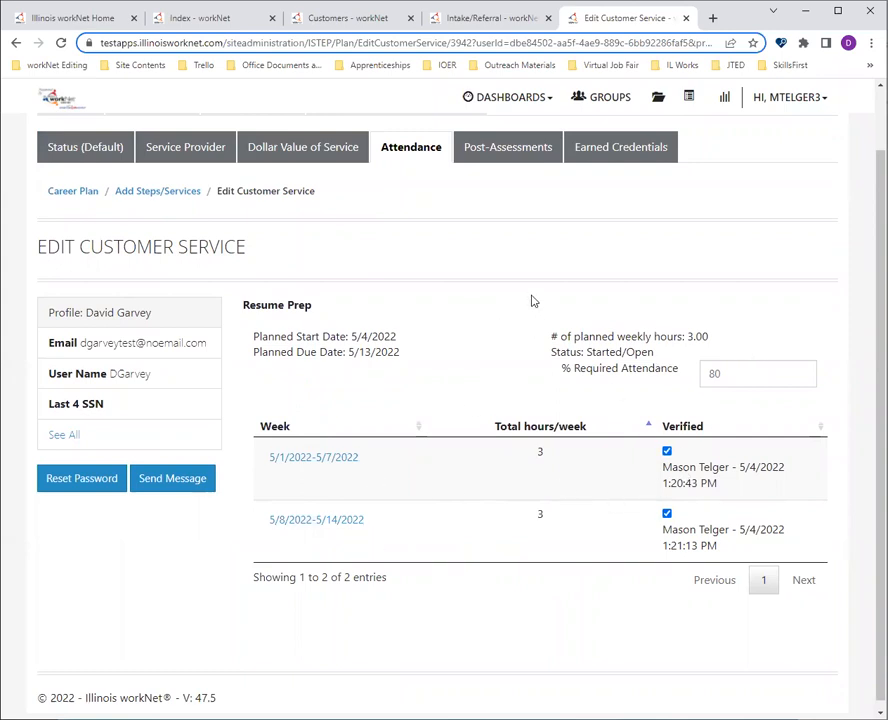
Step: Add a post-assessment to Resume Prep named "Assessment 1" with score 100 and date 05/04/2022
{"action": "left_click", "coordinate": [521, 169]}
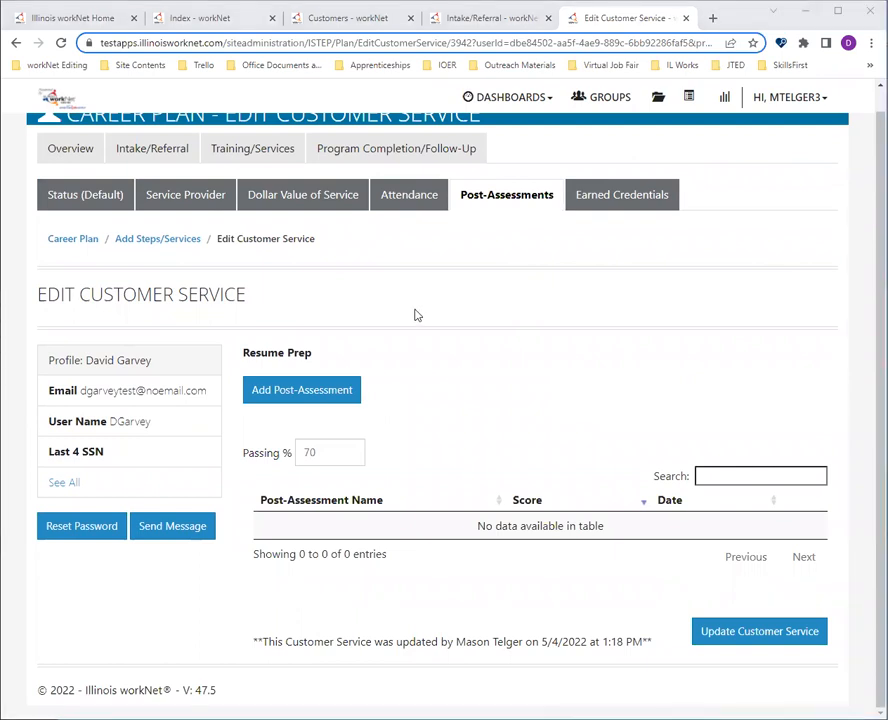
{"action": "double_click", "coordinate": [307, 452]}
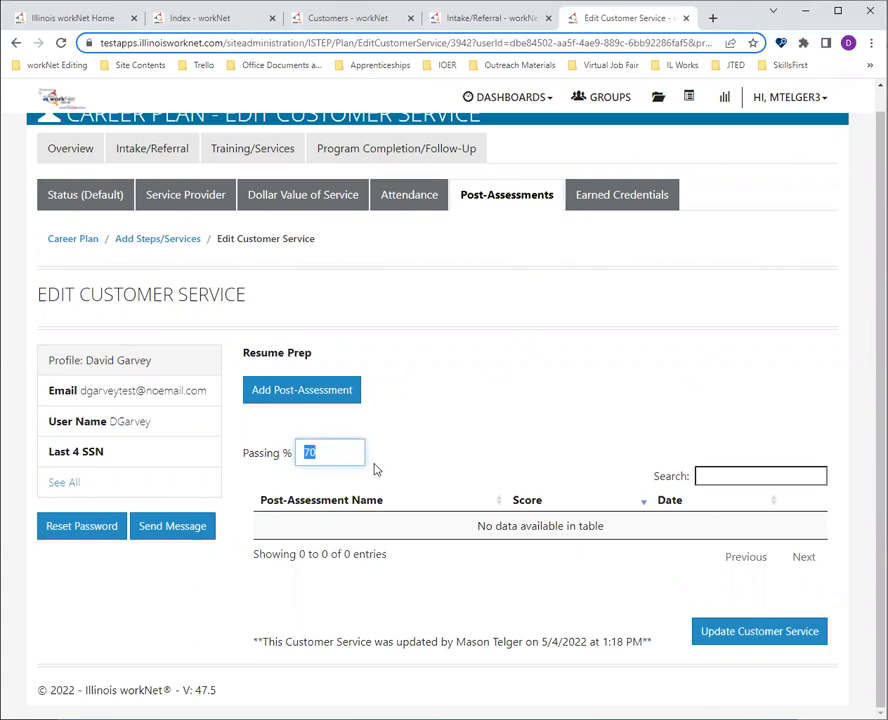
{"action": "left_click", "coordinate": [304, 388]}
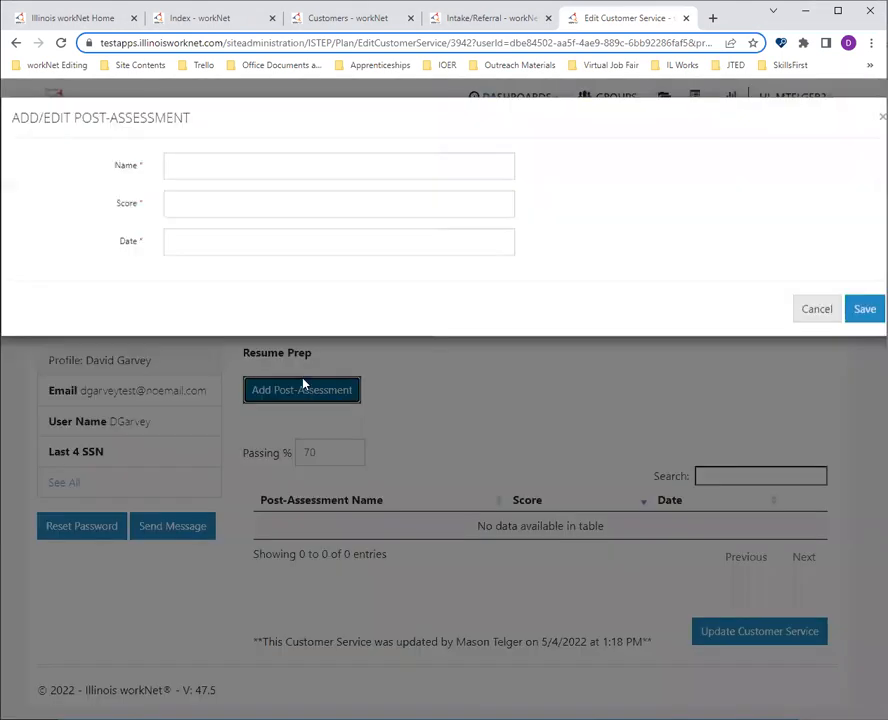
{"action": "left_click", "coordinate": [277, 167]}
{"action": "type", "text": "Assessment 1"}
{"action": "key", "text": "Tab"}
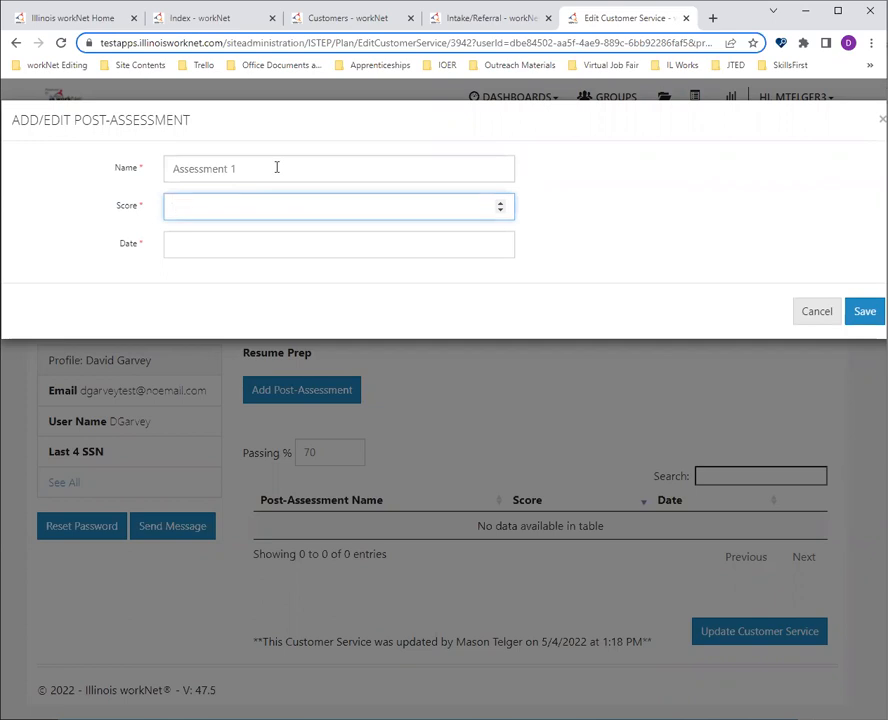
{"action": "key", "text": "Tab"}
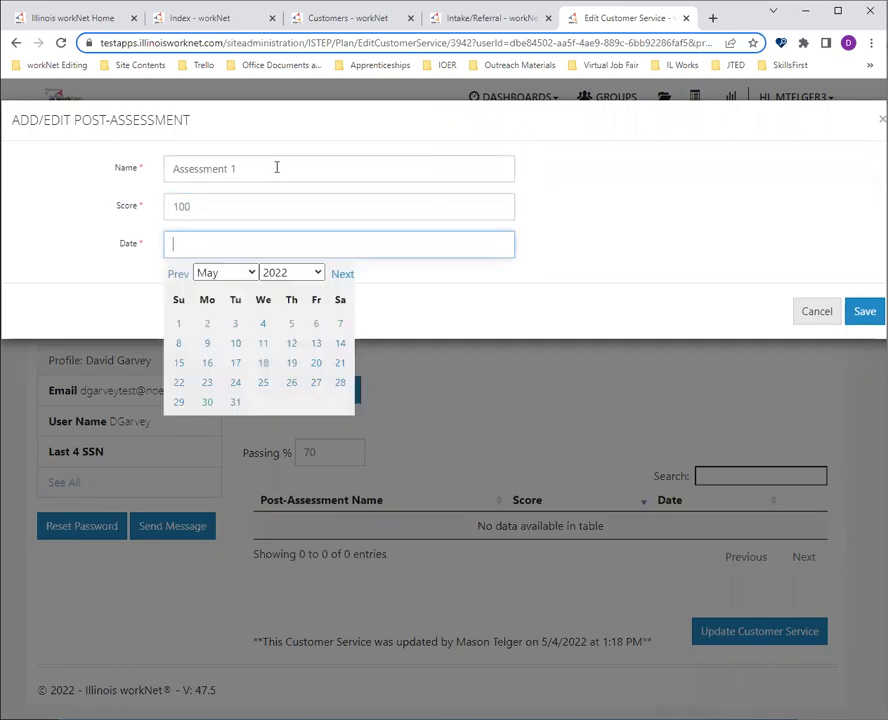
{"action": "left_click", "coordinate": [266, 324]}
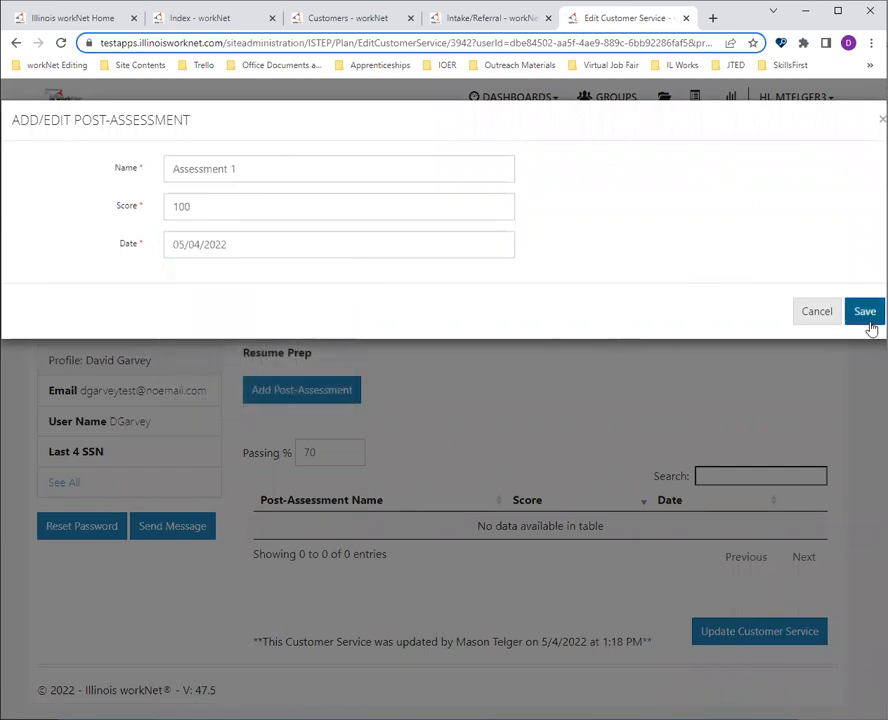
{"action": "left_click", "coordinate": [864, 312]}
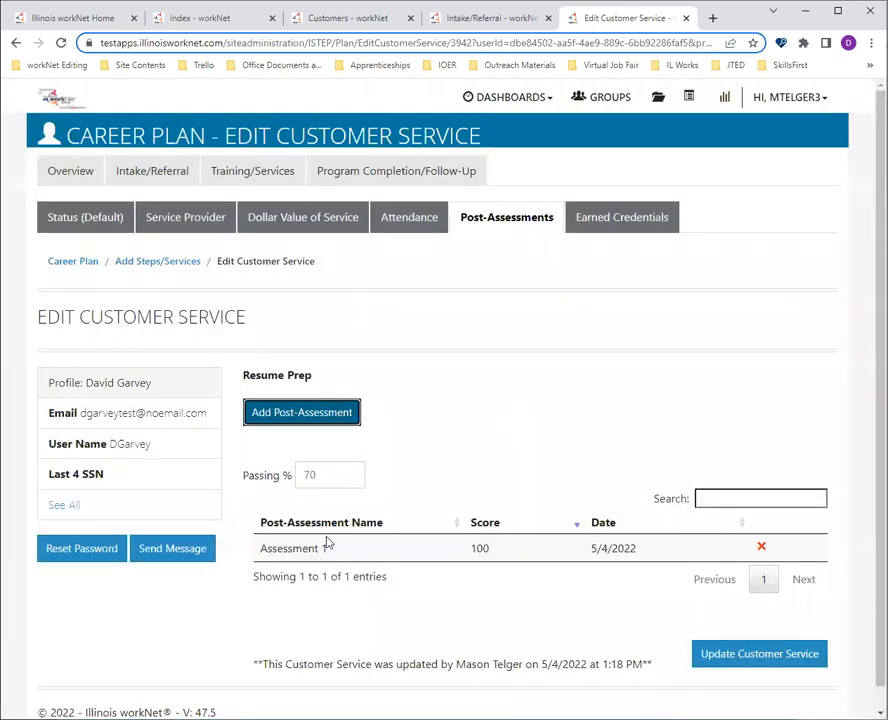
Step: Update the customer service with a case note titled "Case Note", saved without sending a message or email, and recheck the post-assessments
{"action": "left_click", "coordinate": [764, 500]}
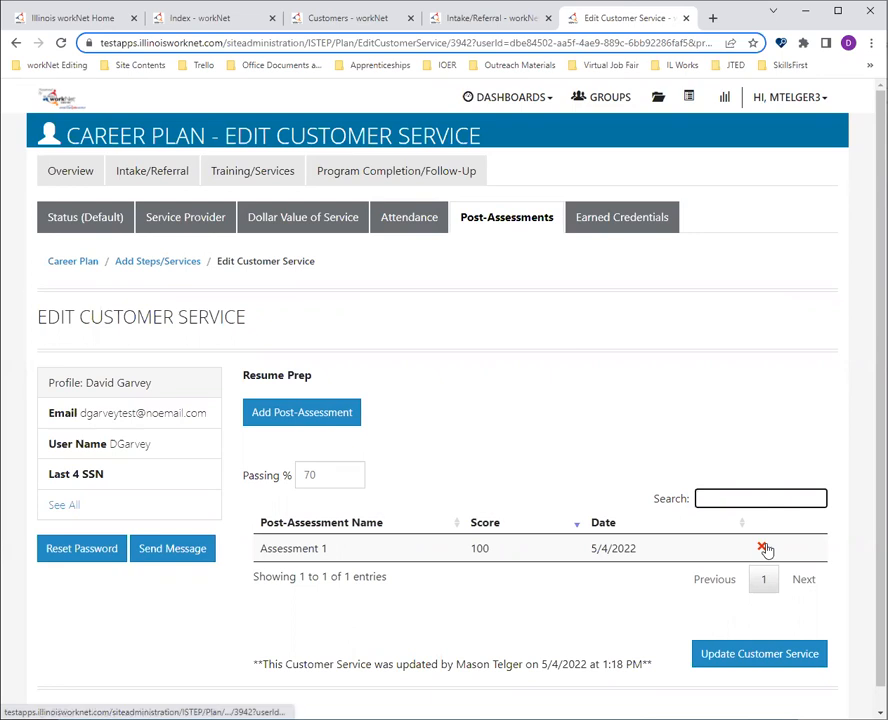
{"action": "left_click", "coordinate": [737, 663]}
{"action": "left_click", "coordinate": [214, 263]}
{"action": "type", "text": "Case Note"}
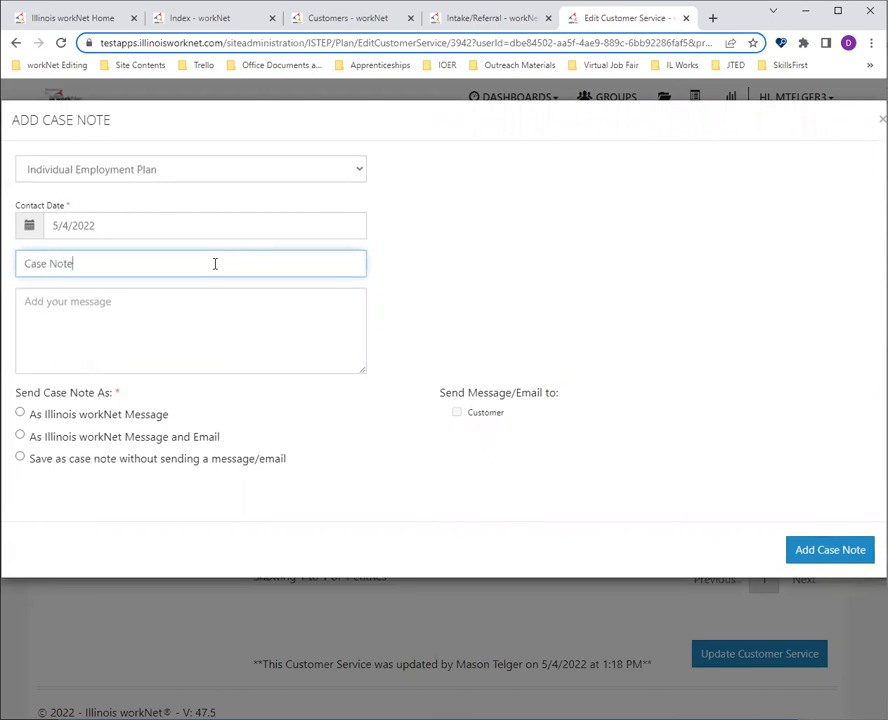
{"action": "key", "text": "Tab"}
{"action": "type", "text": "CAs"}
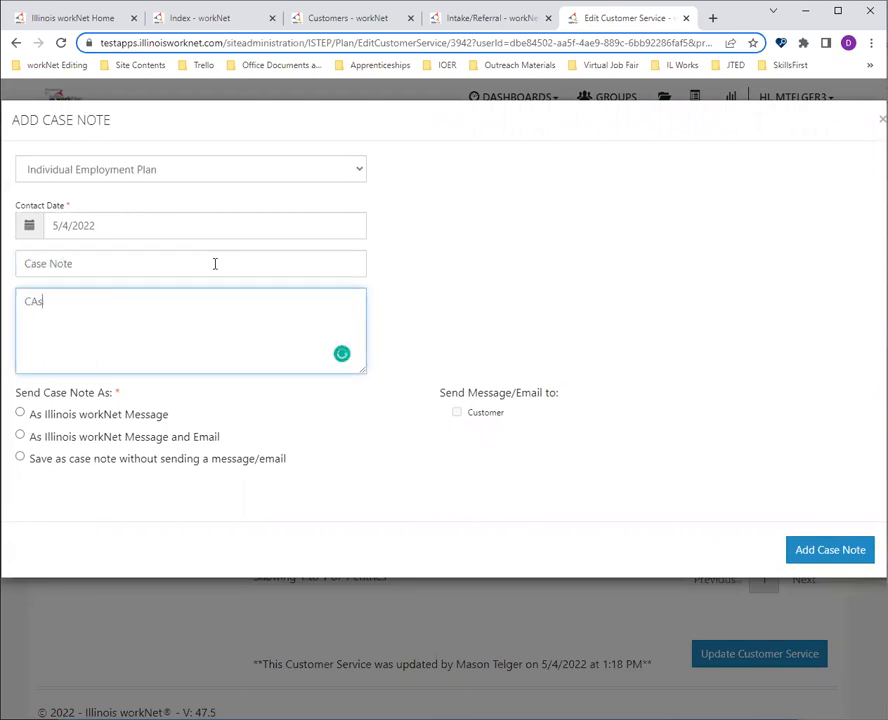
{"action": "type", "text": "e ase Note"}
{"action": "left_click", "coordinate": [256, 468]}
{"action": "left_click", "coordinate": [806, 550]}
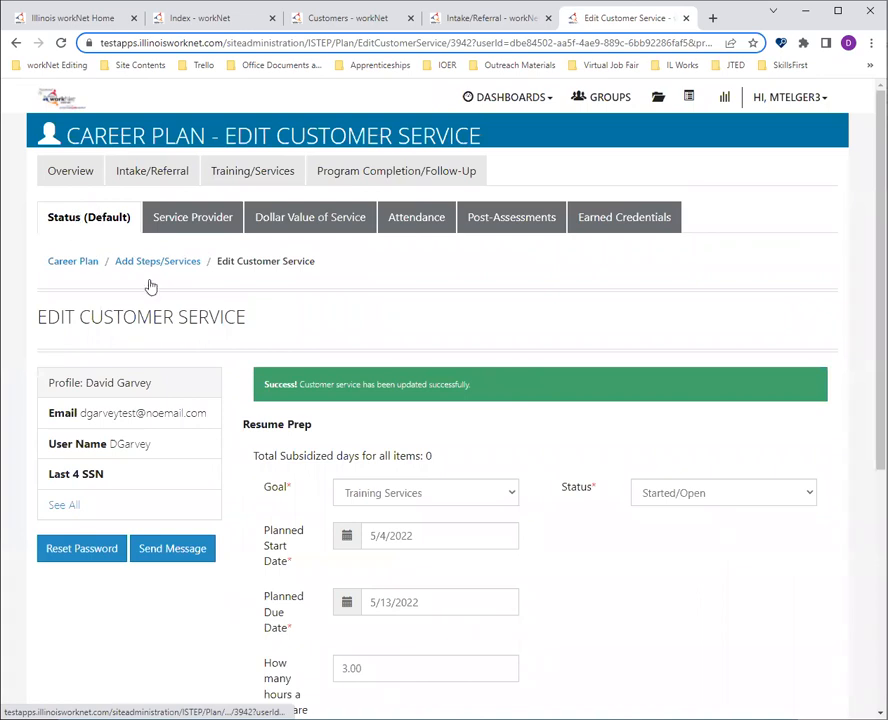
{"action": "left_click", "coordinate": [533, 220]}
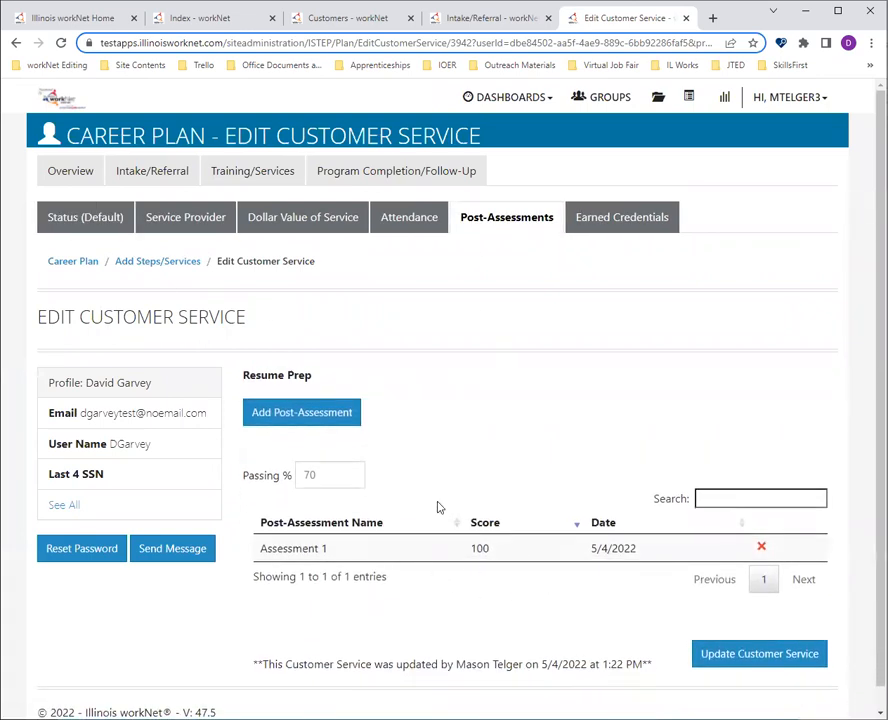
Step: Start a manually added earned credential named "Credential Name" with Copy of Certificate as its source
{"action": "left_click", "coordinate": [624, 230]}
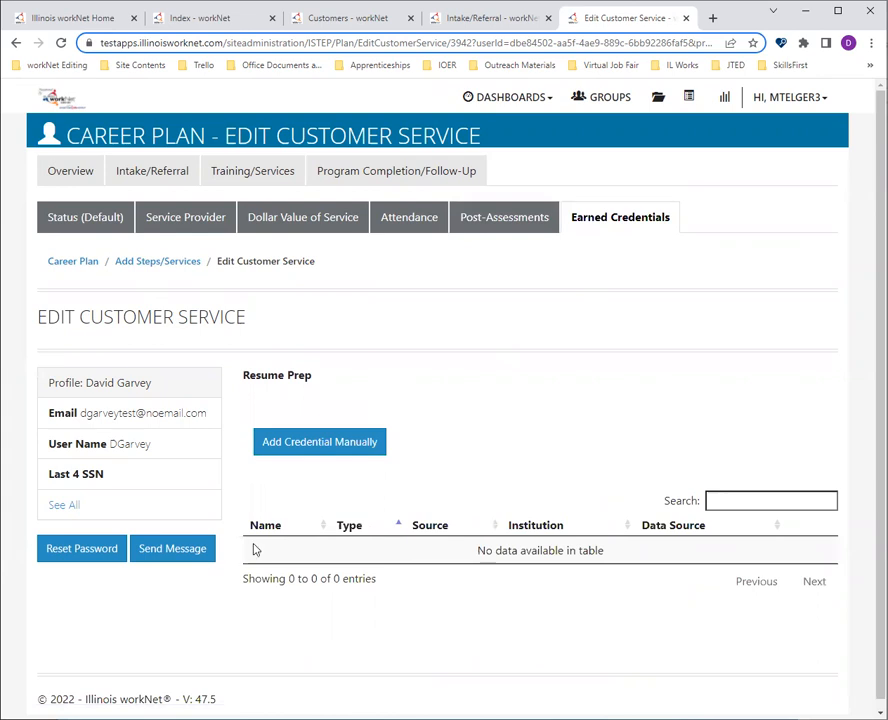
{"action": "left_click", "coordinate": [335, 455]}
{"action": "left_click", "coordinate": [373, 160]}
{"action": "type", "text": "Crede"}
{"action": "key", "text": "BackSpace"}
{"action": "key", "text": "BackSpace"}
{"action": "type", "text": "edential"}
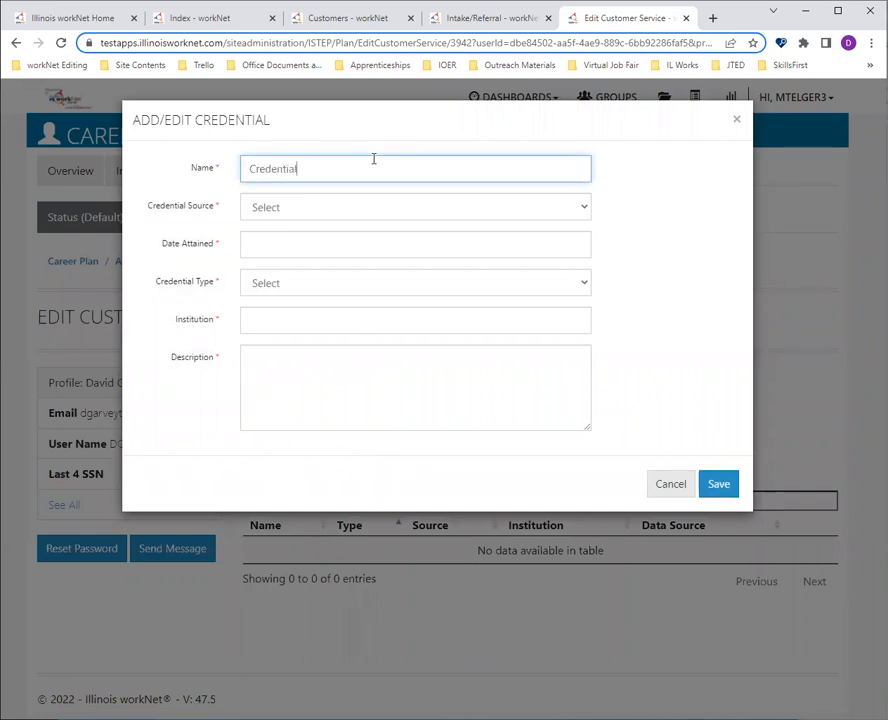
{"action": "type", "text": " Name"}
{"action": "left_click", "coordinate": [375, 210]}
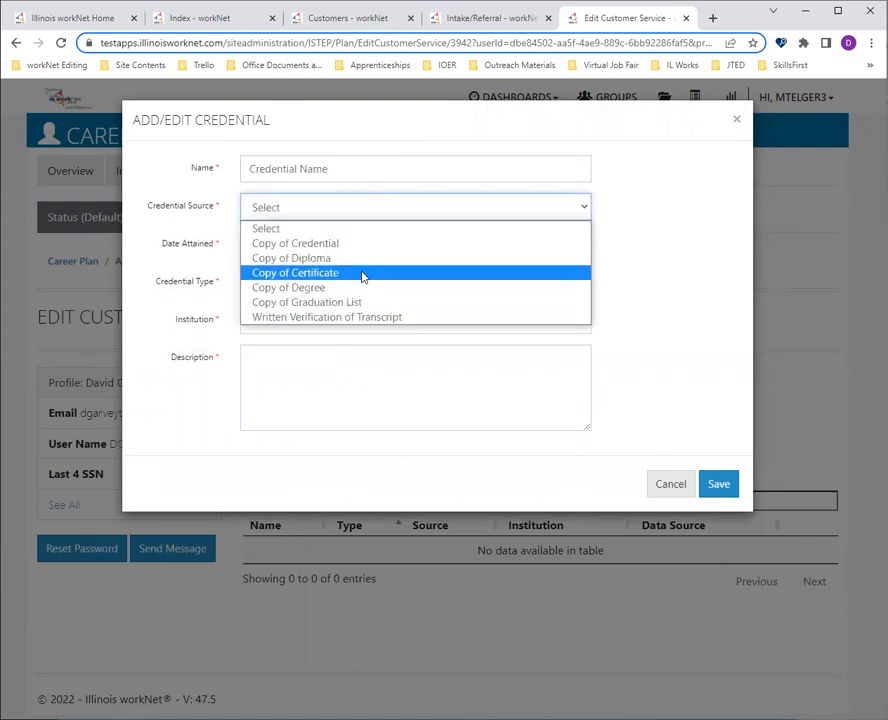
{"action": "left_click", "coordinate": [362, 273]}
Step: Set the credential's date attained to 05/05/2022 and its type to Certification
{"action": "left_click", "coordinate": [339, 240]}
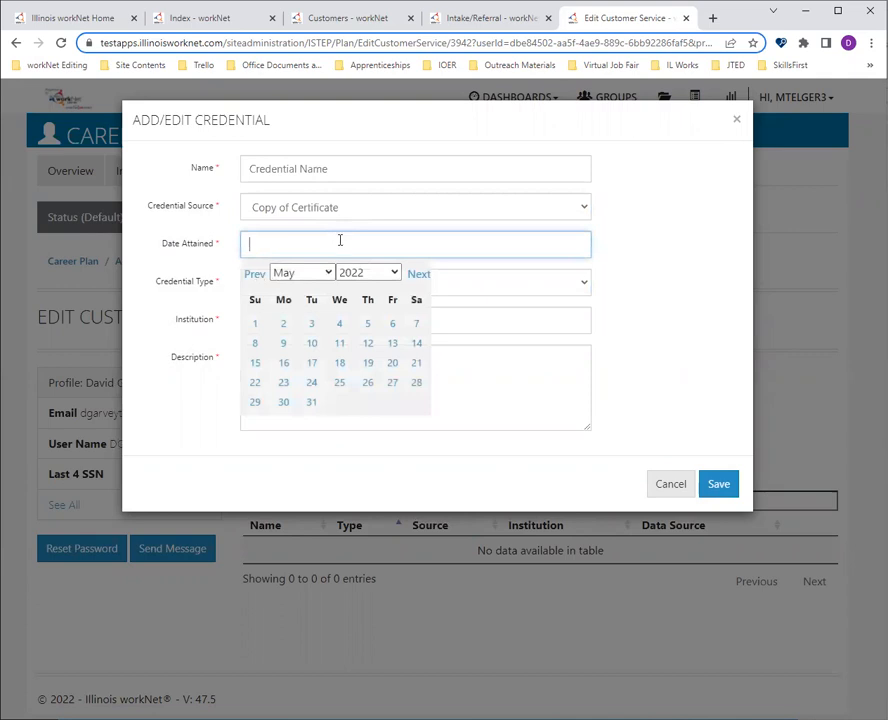
{"action": "left_click", "coordinate": [367, 323]}
{"action": "left_click", "coordinate": [309, 286]}
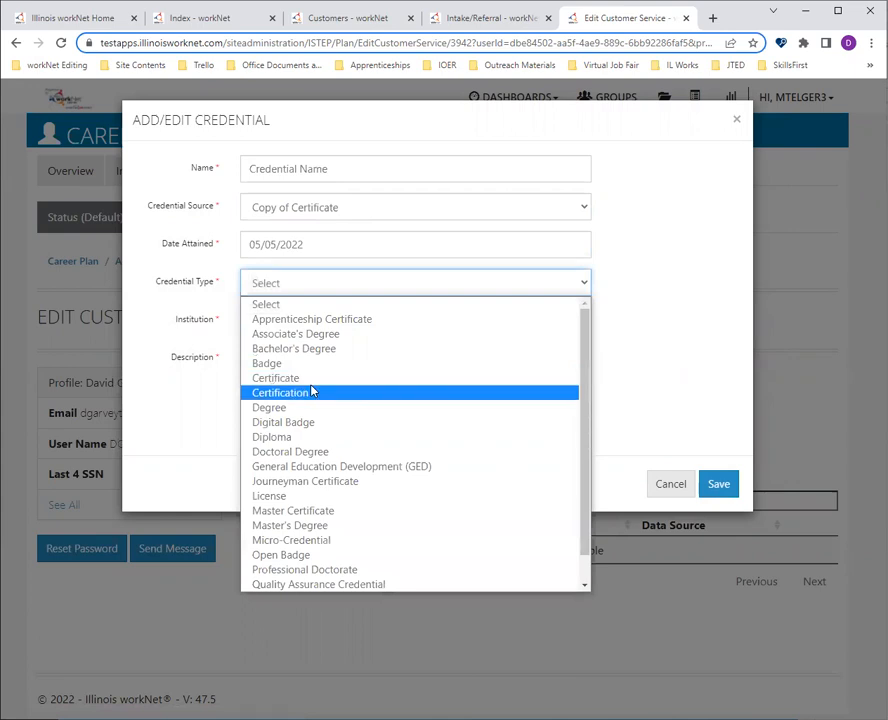
{"action": "left_click", "coordinate": [312, 392]}
Step: Enter "Credential Institution" as the credential's institution and description, and save the credential
{"action": "left_click", "coordinate": [317, 318]}
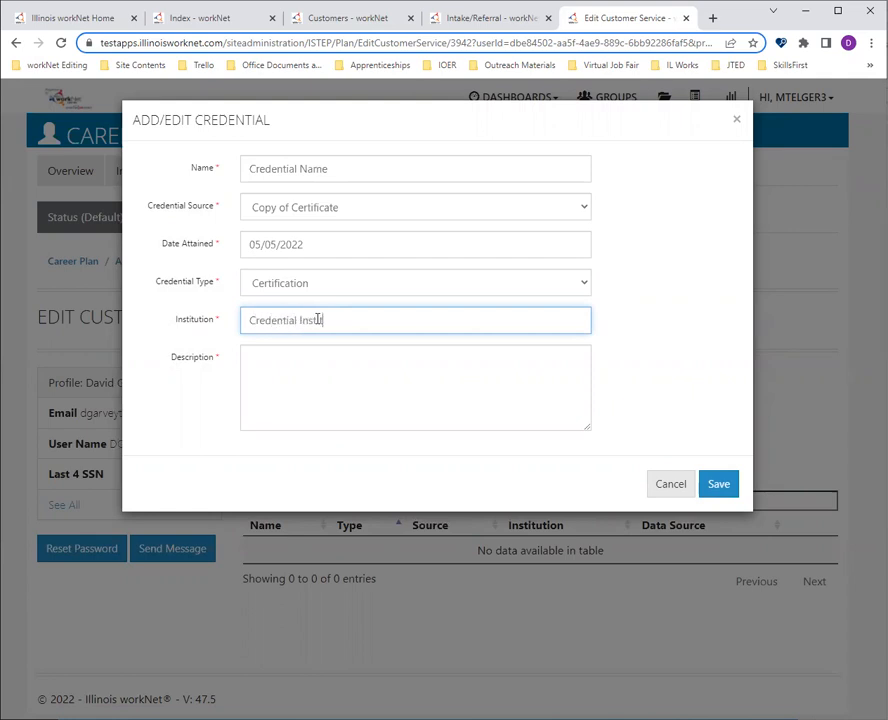
{"action": "type", "text": "Credential Institution"}
{"action": "key", "text": "ctrl+a"}
{"action": "key", "text": "ctrl+c"}
{"action": "left_click", "coordinate": [365, 401]}
{"action": "key", "text": "ctrl+v"}
{"action": "left_click", "coordinate": [717, 486]}
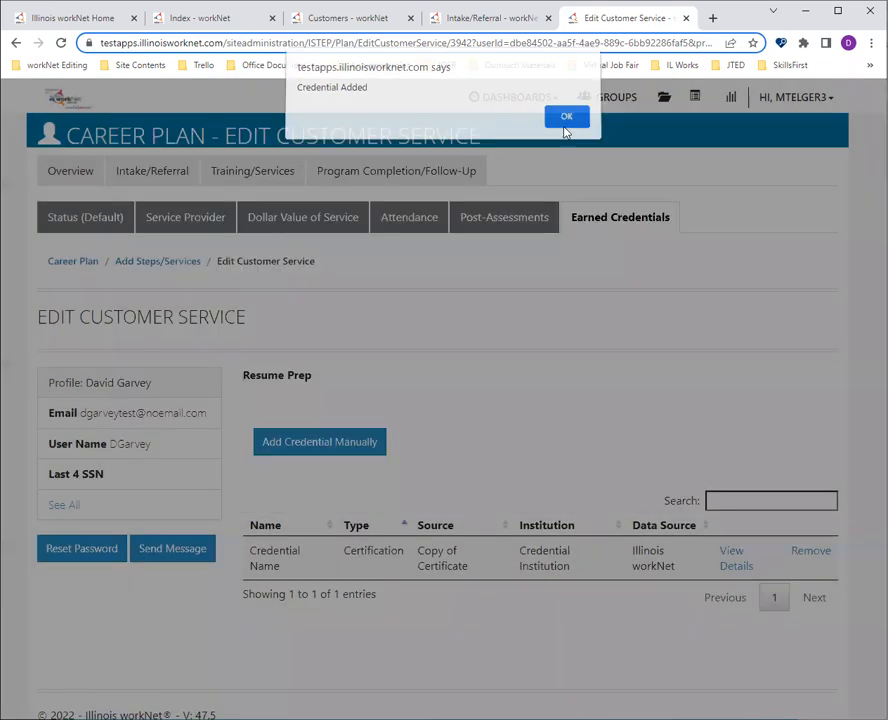
{"action": "left_click", "coordinate": [566, 122]}
Step: Review the details of the added credential and close them without changes
{"action": "scroll", "coordinate": [580, 400], "scroll_direction": "down", "scroll_amount": 1}
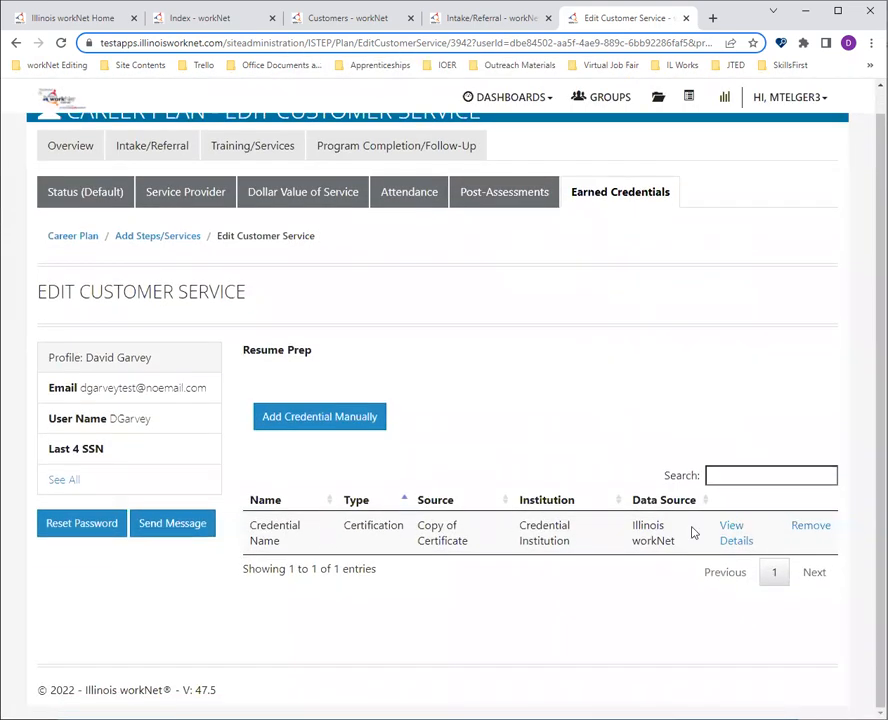
{"action": "left_click", "coordinate": [735, 530]}
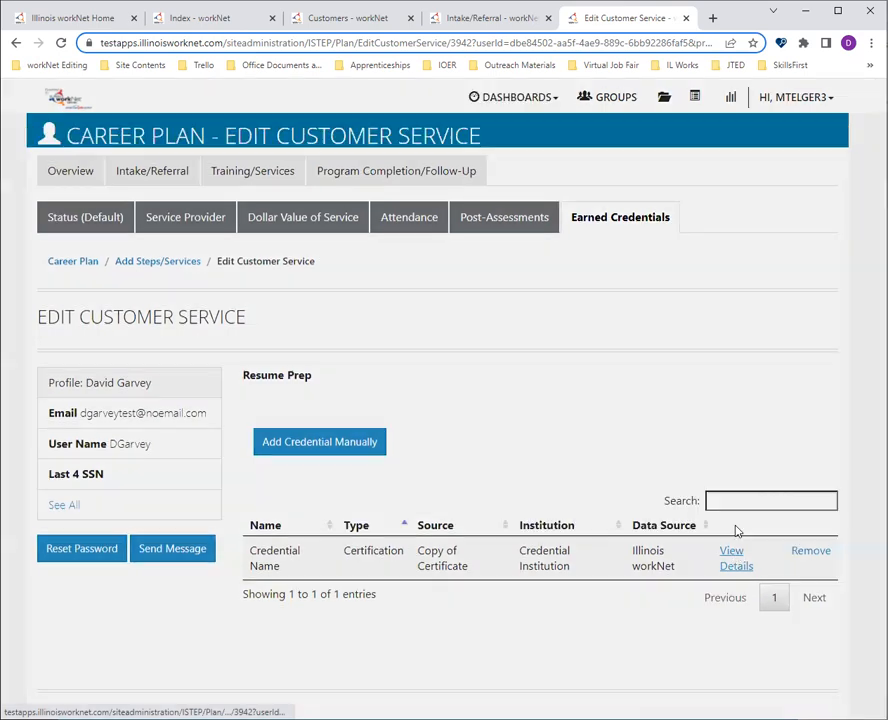
{"action": "left_click", "coordinate": [398, 364]}
{"action": "left_click", "coordinate": [662, 488]}
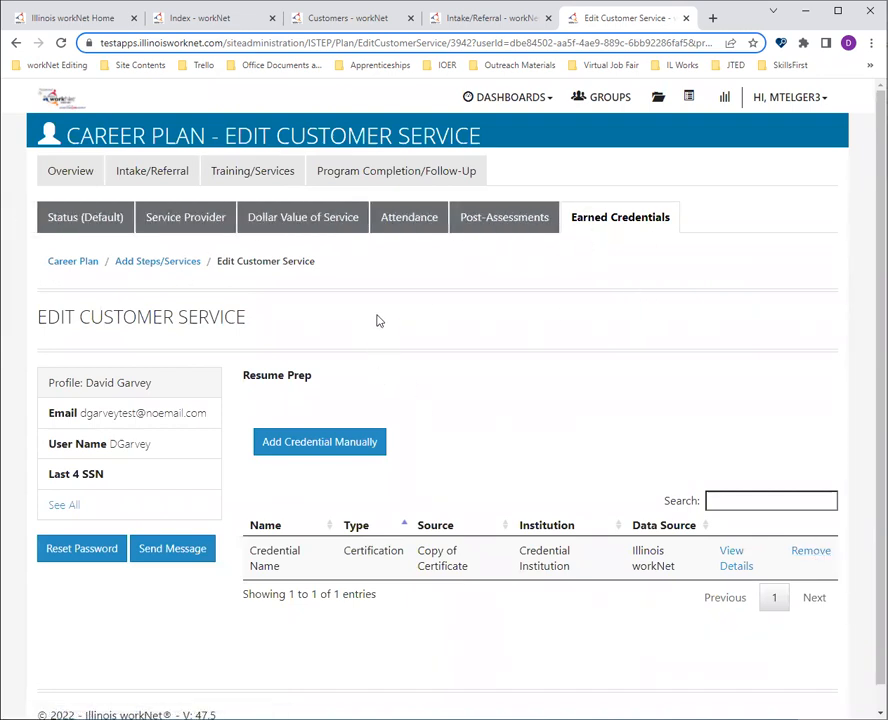
Step: Return to Resume Prep's default status details and briefly check the participant's Intake/Referral page
{"action": "left_click", "coordinate": [79, 221]}
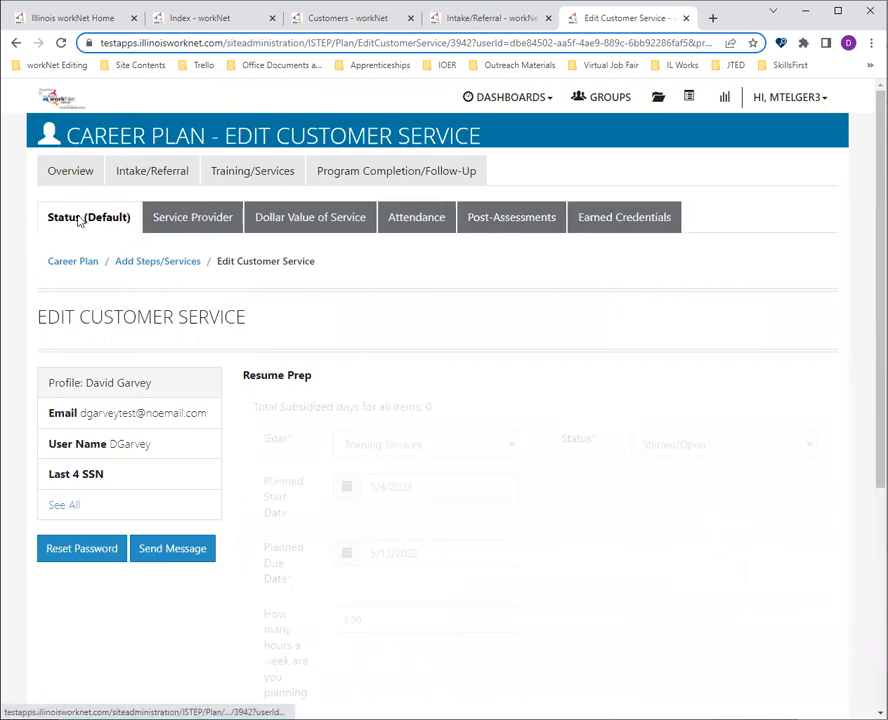
{"action": "left_click", "coordinate": [462, 19]}
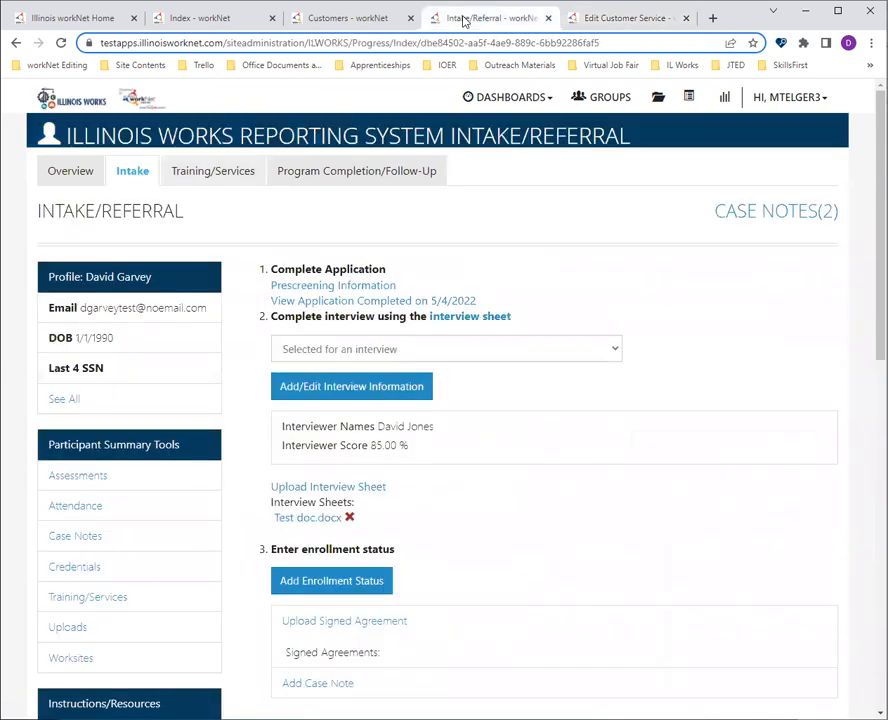
{"action": "left_click", "coordinate": [576, 19]}
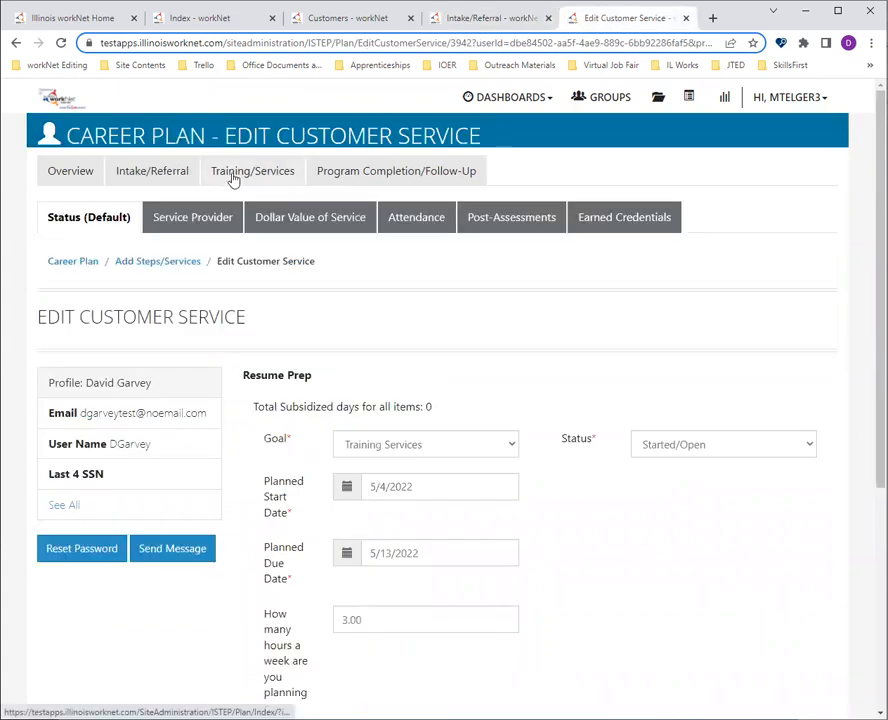
Step: Return to the Add Steps/Services page and review its sections for adding steps and assigning them to a goal
{"action": "left_click", "coordinate": [126, 262]}
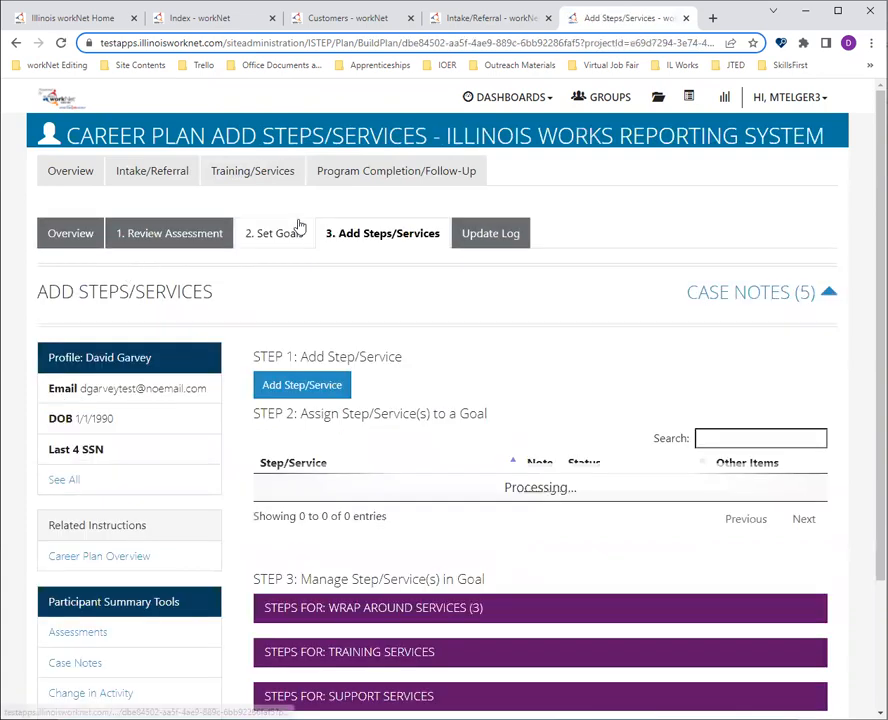
{"action": "scroll", "coordinate": [355, 268], "scroll_direction": "down", "scroll_amount": 2}
{"action": "left_click_drag", "start_coordinate": [256, 216], "coordinate": [402, 217]}
{"action": "left_click", "coordinate": [323, 277]}
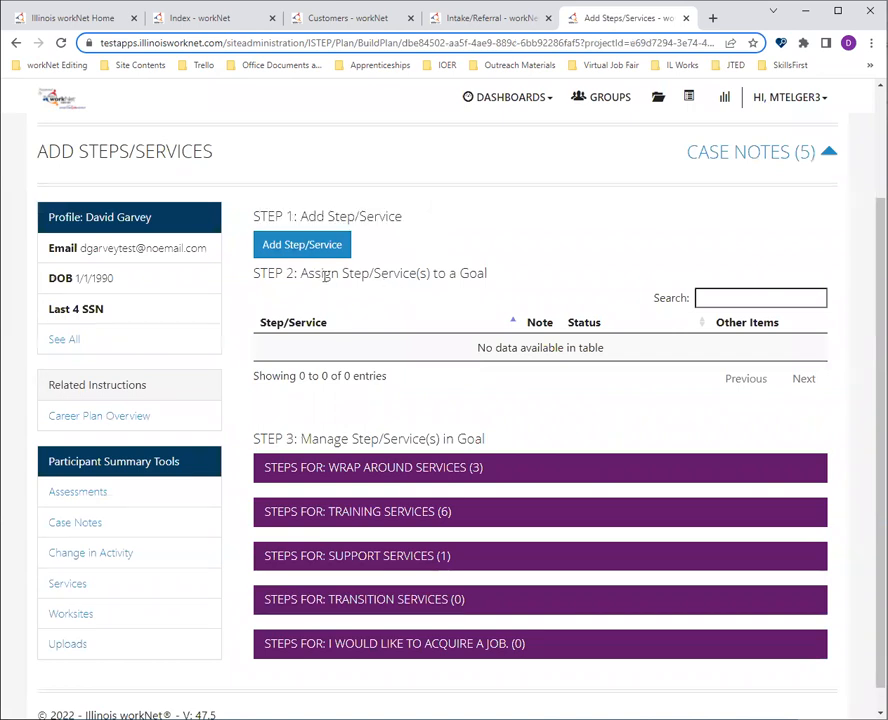
{"action": "triple_click", "coordinate": [323, 277]}
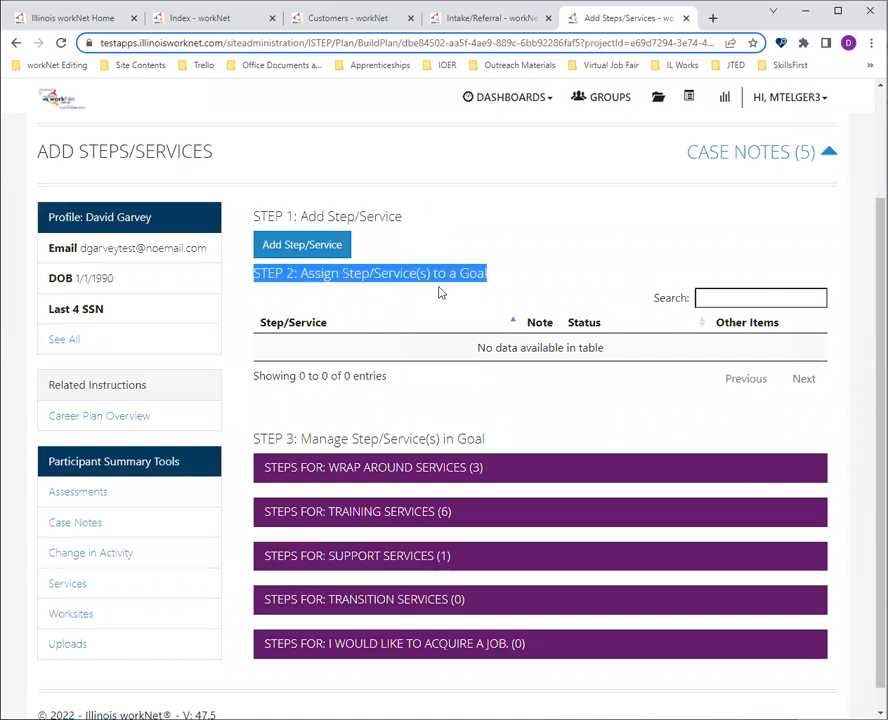
{"action": "triple_click", "coordinate": [524, 346]}
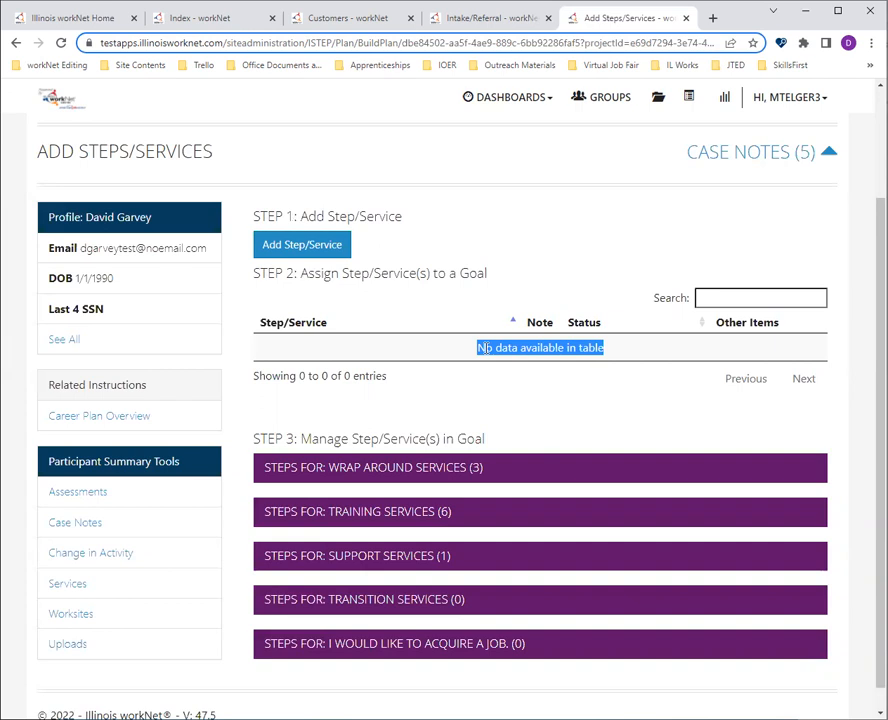
Step: Expand the Support Services and Training Services step lists and review the services assigned to each goal
{"action": "scroll", "coordinate": [478, 420], "scroll_direction": "down", "scroll_amount": 1}
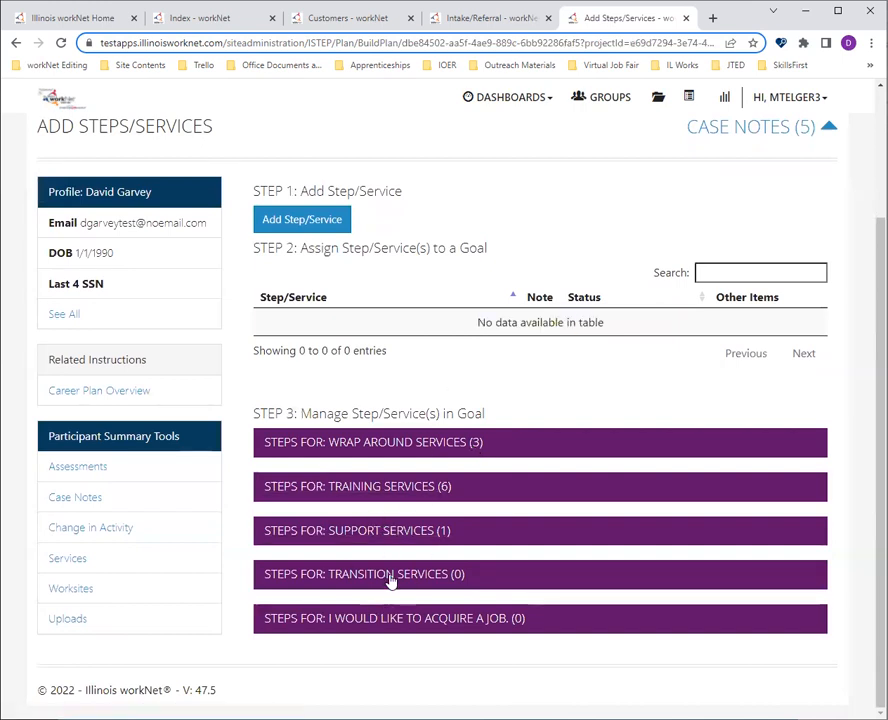
{"action": "left_click", "coordinate": [394, 532]}
{"action": "scroll", "coordinate": [396, 540], "scroll_direction": "down", "scroll_amount": 2}
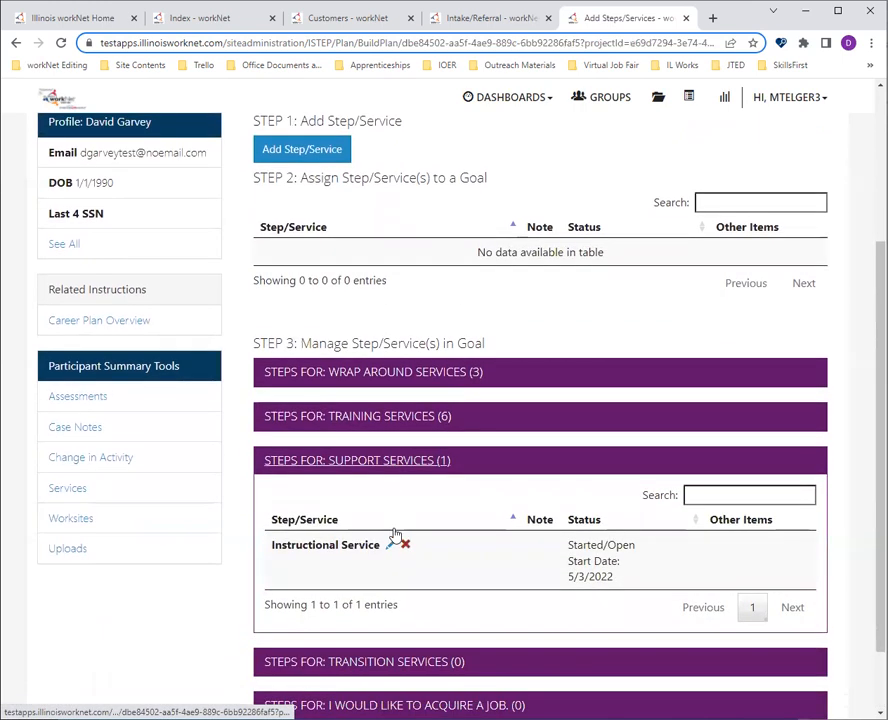
{"action": "left_click", "coordinate": [382, 420]}
{"action": "scroll", "coordinate": [380, 425], "scroll_direction": "down", "scroll_amount": 3}
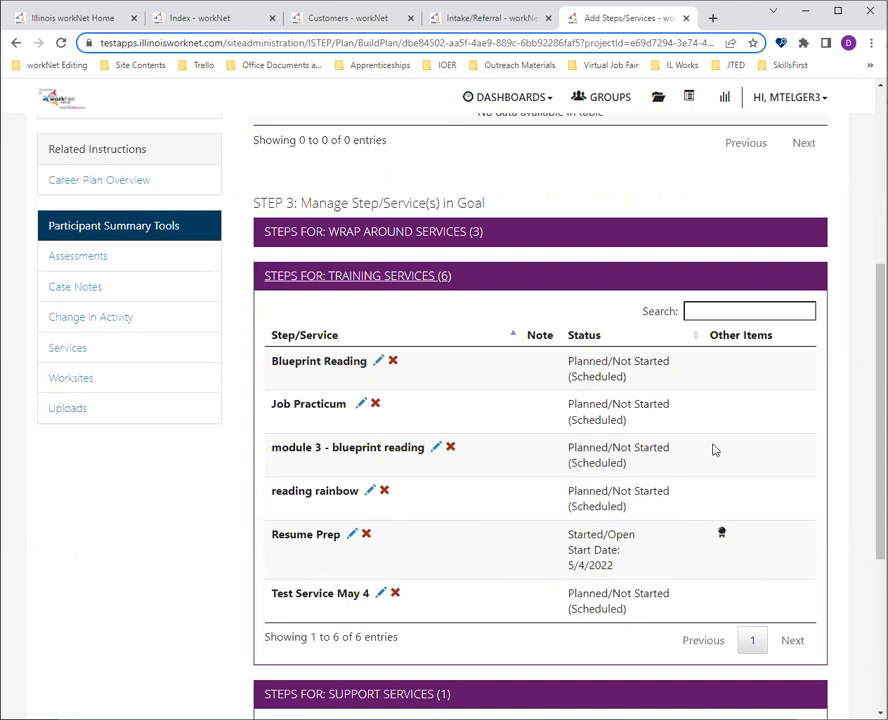
Step: Open Resume Prep for editing and set its status to Successful Completion with a planned completion date of 05/12/2022
{"action": "left_click", "coordinate": [350, 537]}
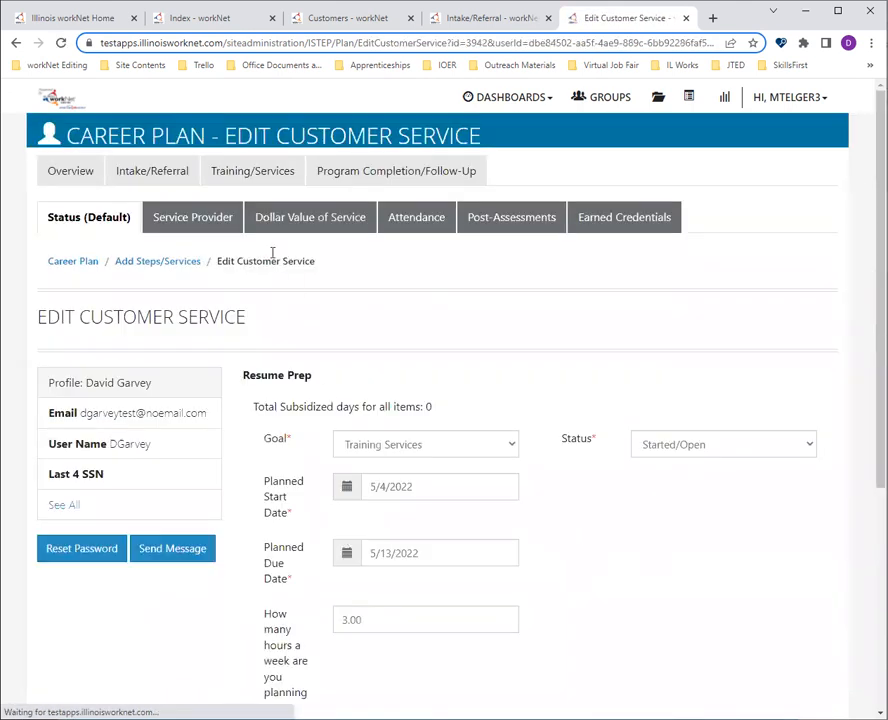
{"action": "scroll", "coordinate": [692, 518], "scroll_direction": "down", "scroll_amount": 3}
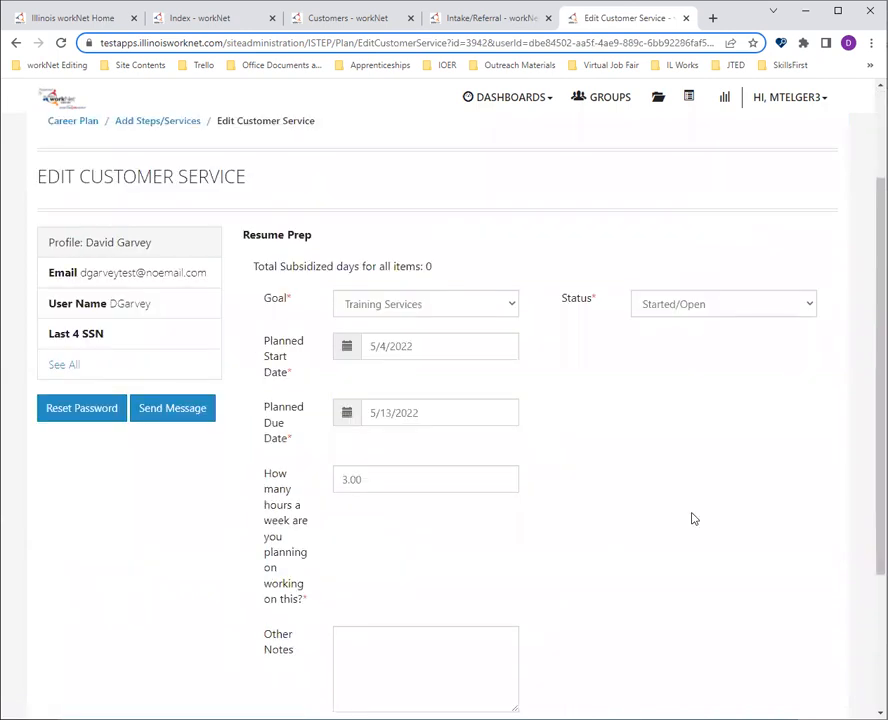
{"action": "scroll", "coordinate": [650, 514], "scroll_direction": "up", "scroll_amount": 1}
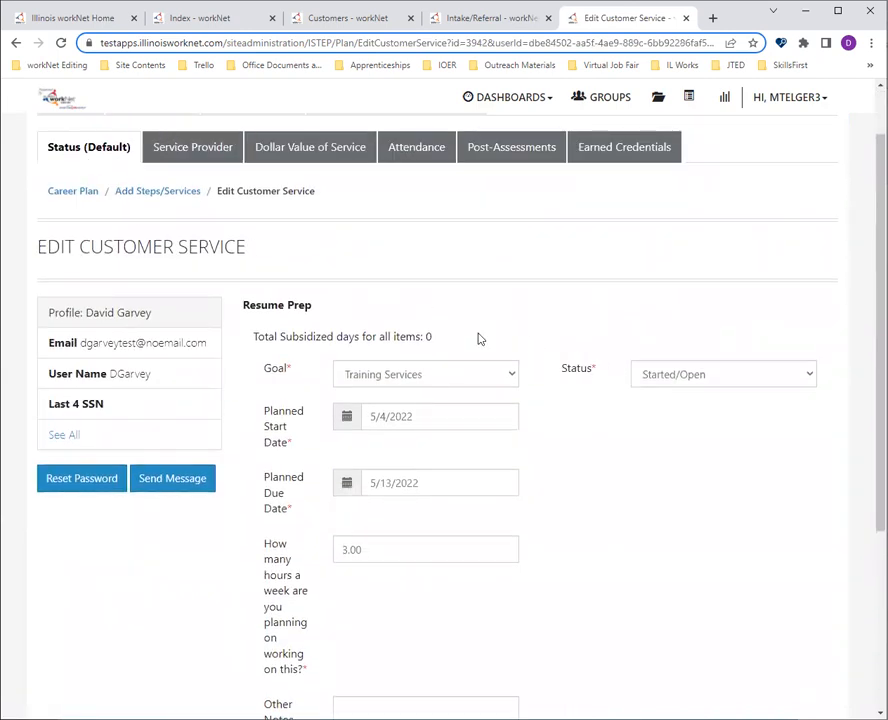
{"action": "left_click", "coordinate": [668, 374]}
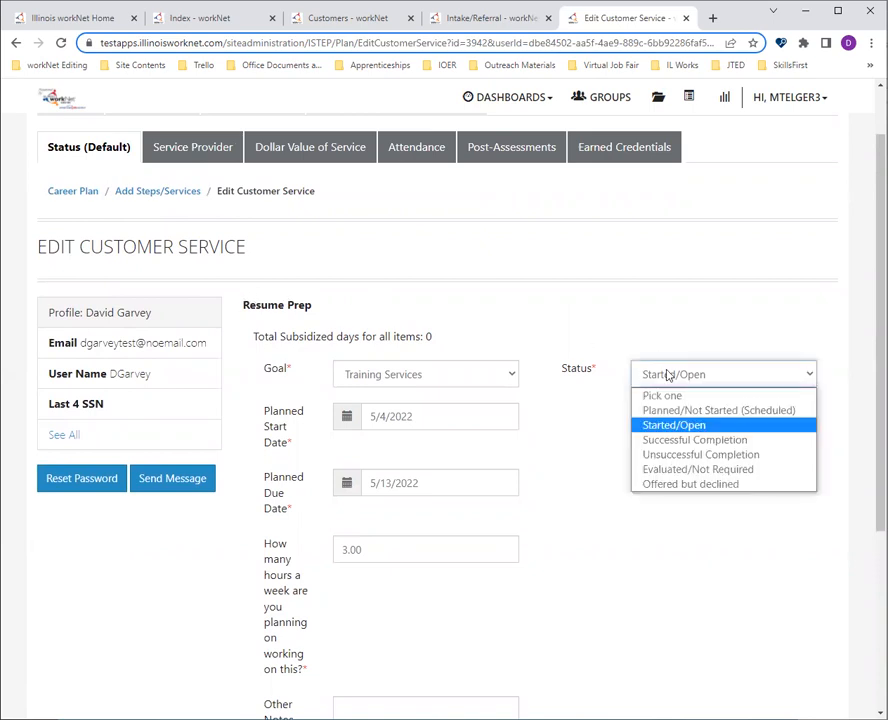
{"action": "left_click", "coordinate": [731, 439]}
{"action": "left_click", "coordinate": [684, 492]}
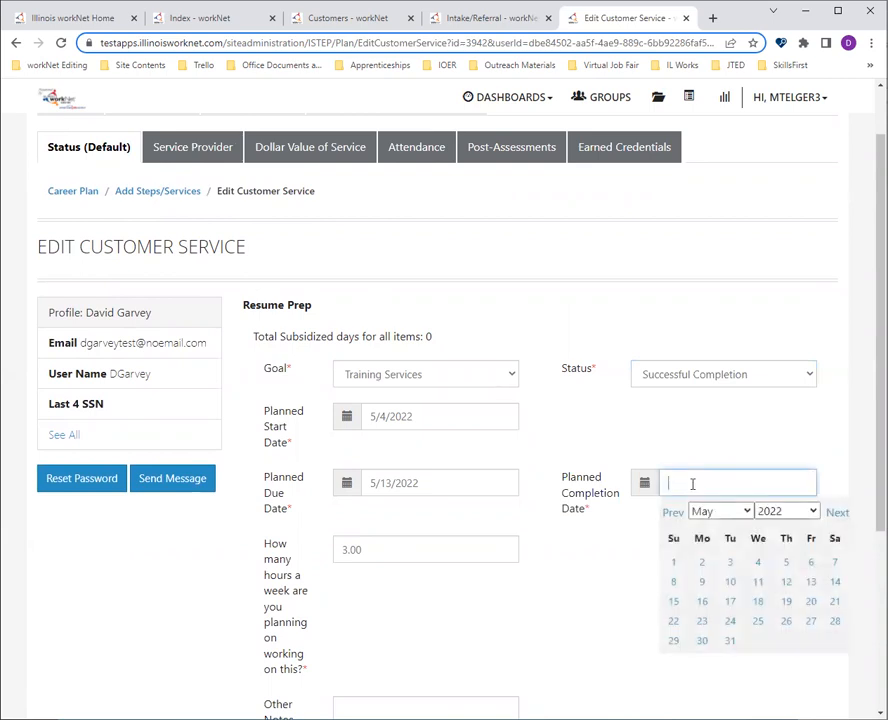
{"action": "left_click", "coordinate": [791, 582]}
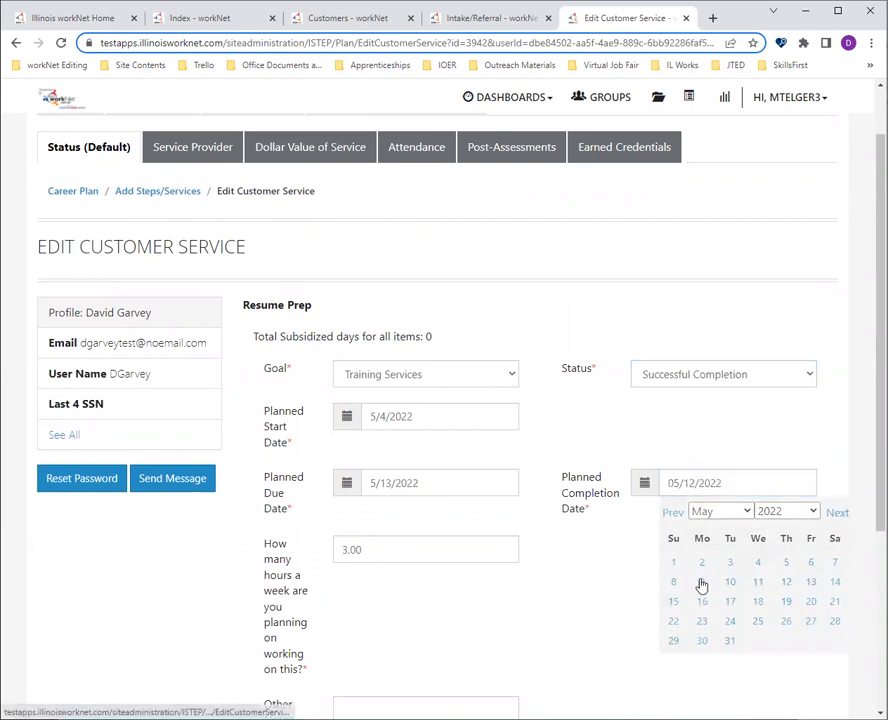
{"action": "scroll", "coordinate": [599, 571], "scroll_direction": "down", "scroll_amount": 2}
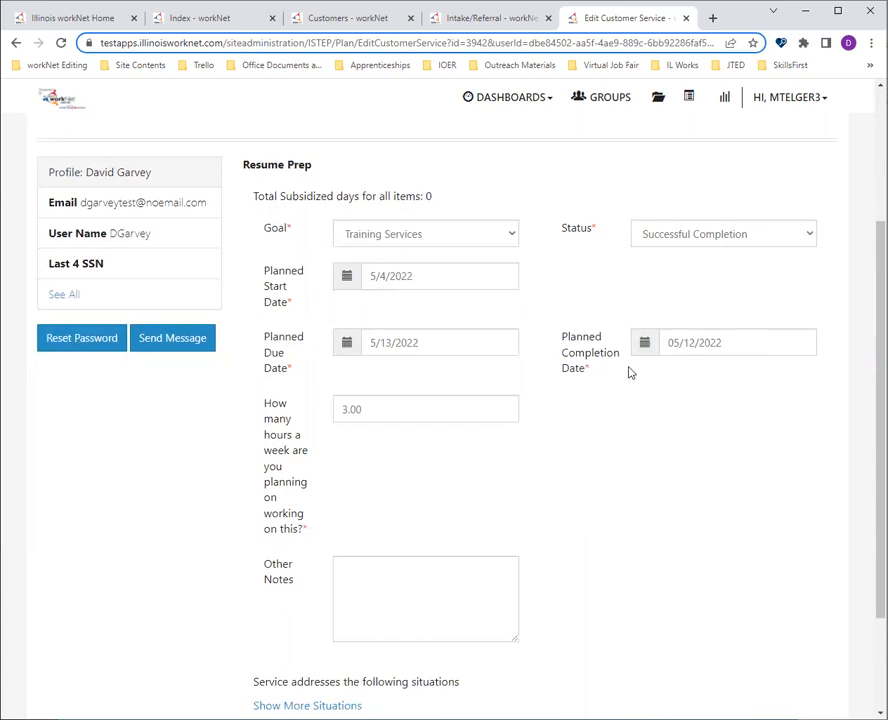
{"action": "left_click", "coordinate": [679, 236]}
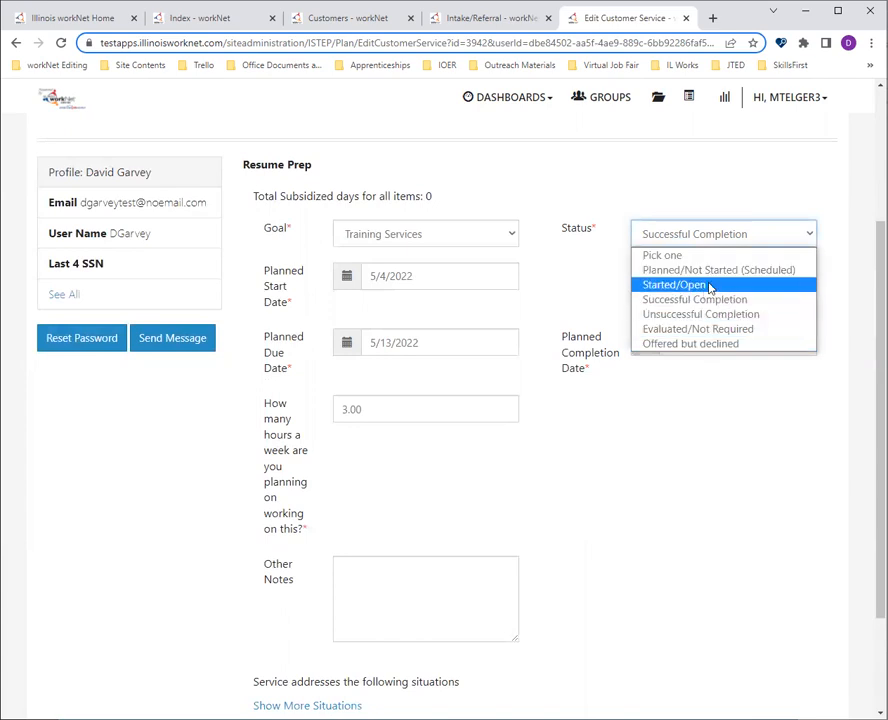
{"action": "left_click", "coordinate": [700, 430]}
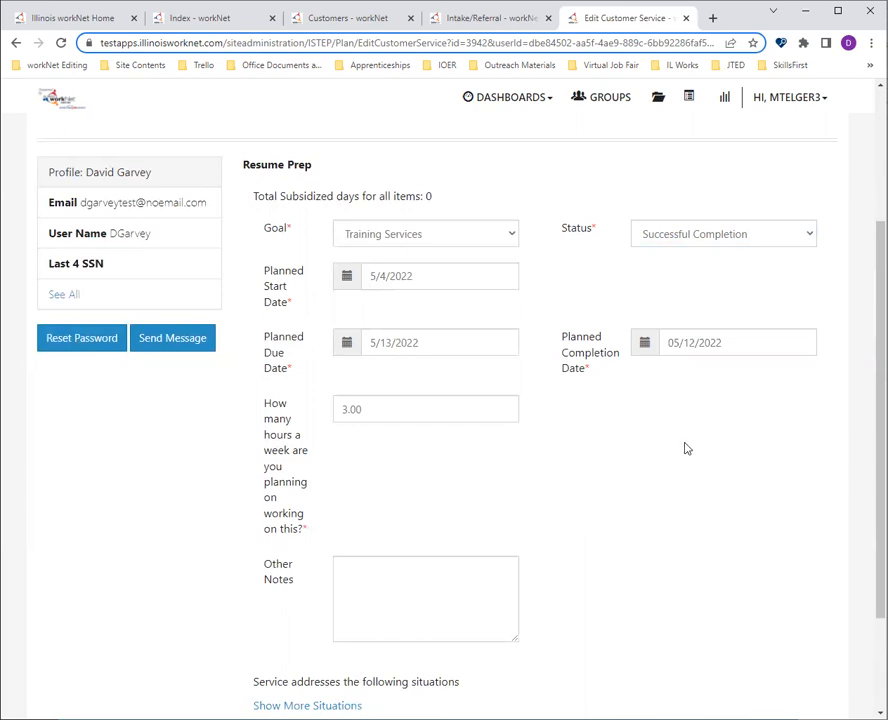
Step: Update the customer service, adding a case note with subject and message "Case Note" saved without sending a message/email
{"action": "scroll", "coordinate": [652, 448], "scroll_direction": "up", "scroll_amount": 3}
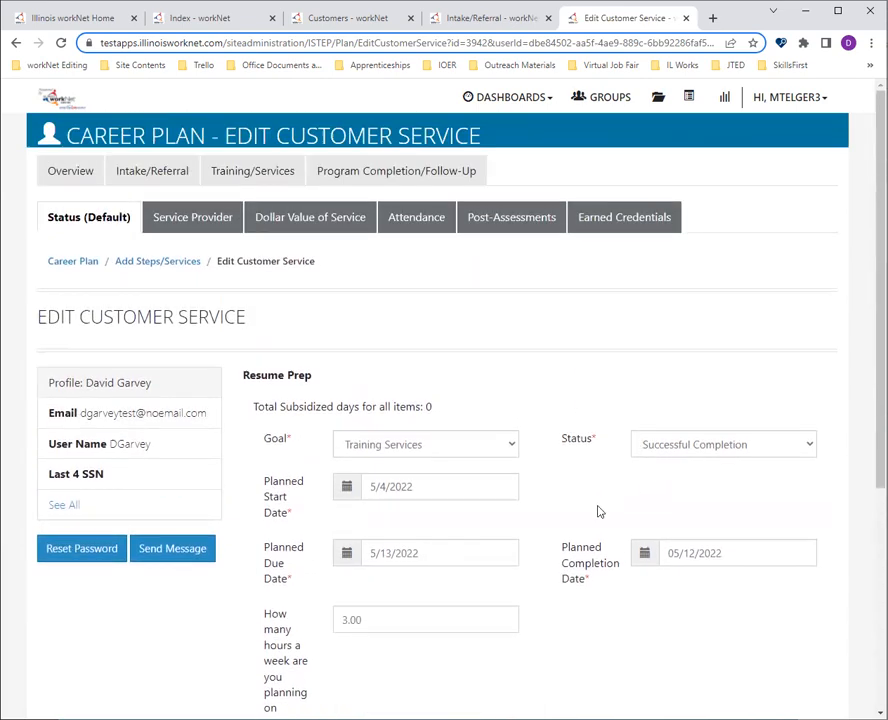
{"action": "scroll", "coordinate": [598, 514], "scroll_direction": "down", "scroll_amount": 3}
{"action": "scroll", "coordinate": [598, 521], "scroll_direction": "down", "scroll_amount": 2}
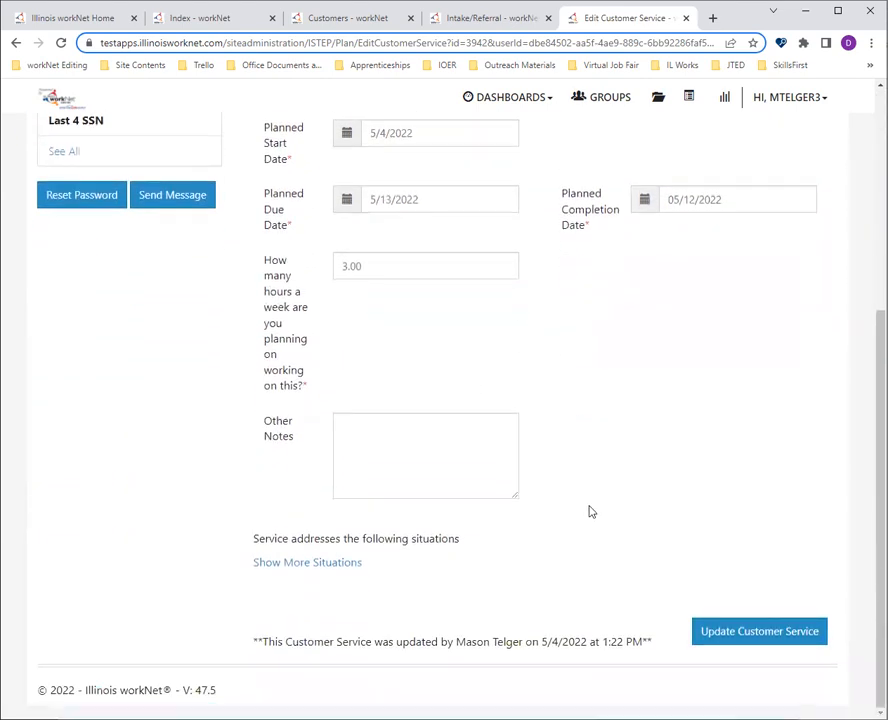
{"action": "left_click", "coordinate": [718, 625]}
{"action": "left_click", "coordinate": [350, 264]}
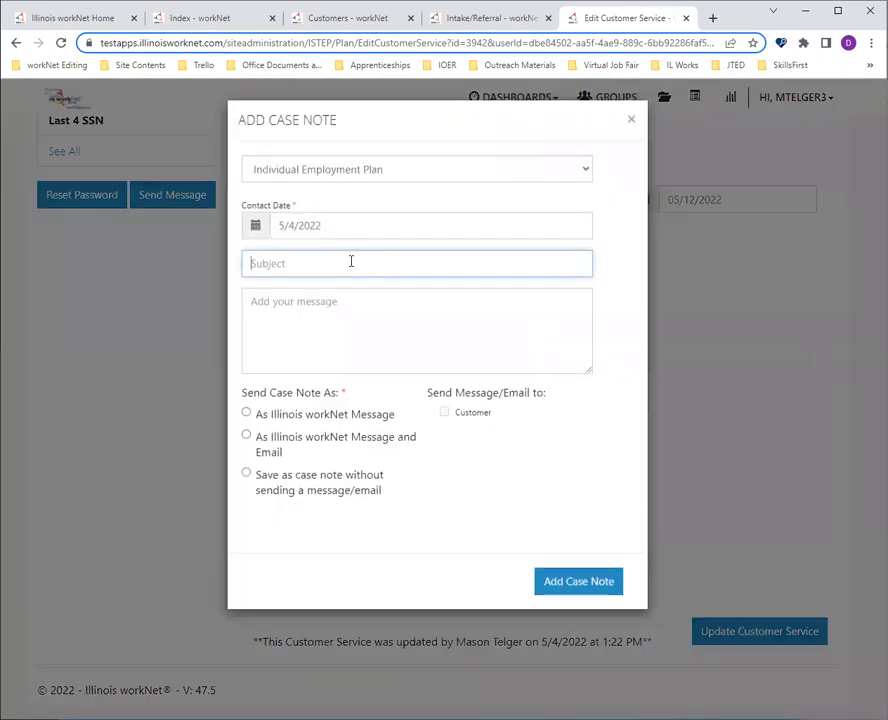
{"action": "type", "text": "Case Note"}
{"action": "key", "text": "Tab"}
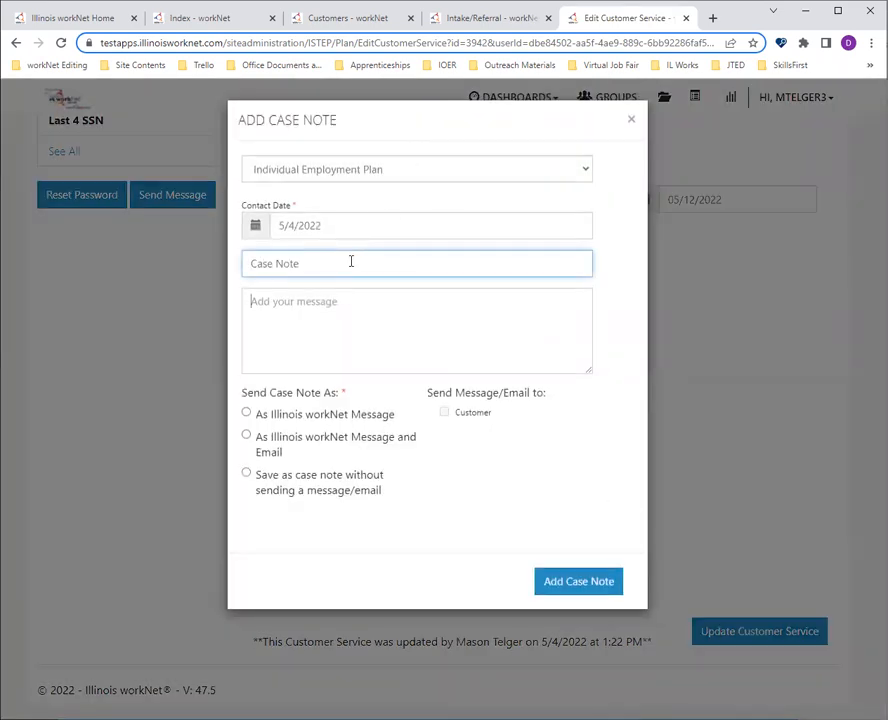
{"action": "type", "text": "Case Note"}
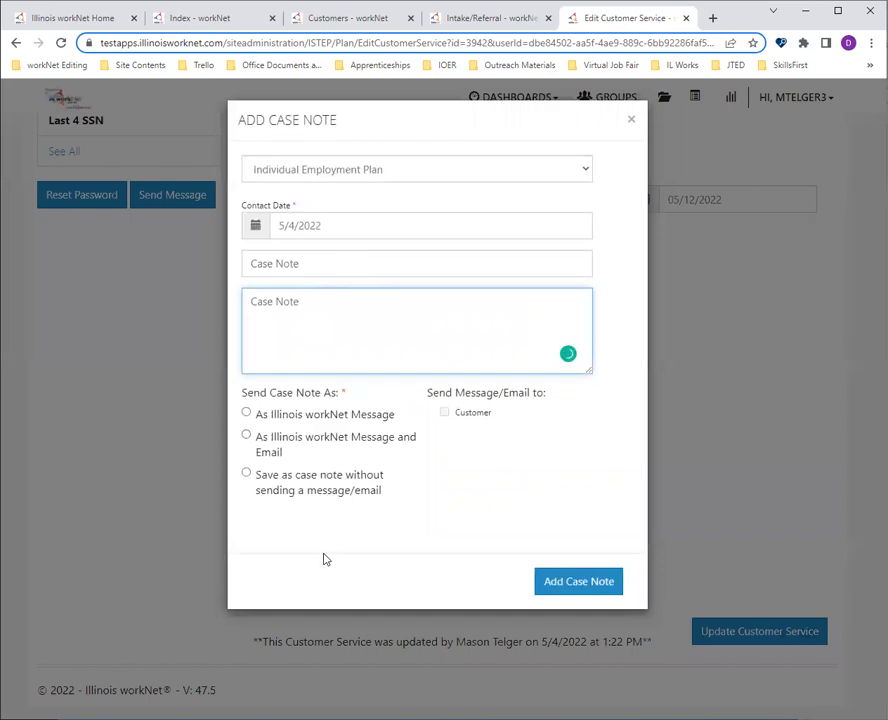
{"action": "left_click", "coordinate": [340, 486]}
{"action": "left_click", "coordinate": [585, 587]}
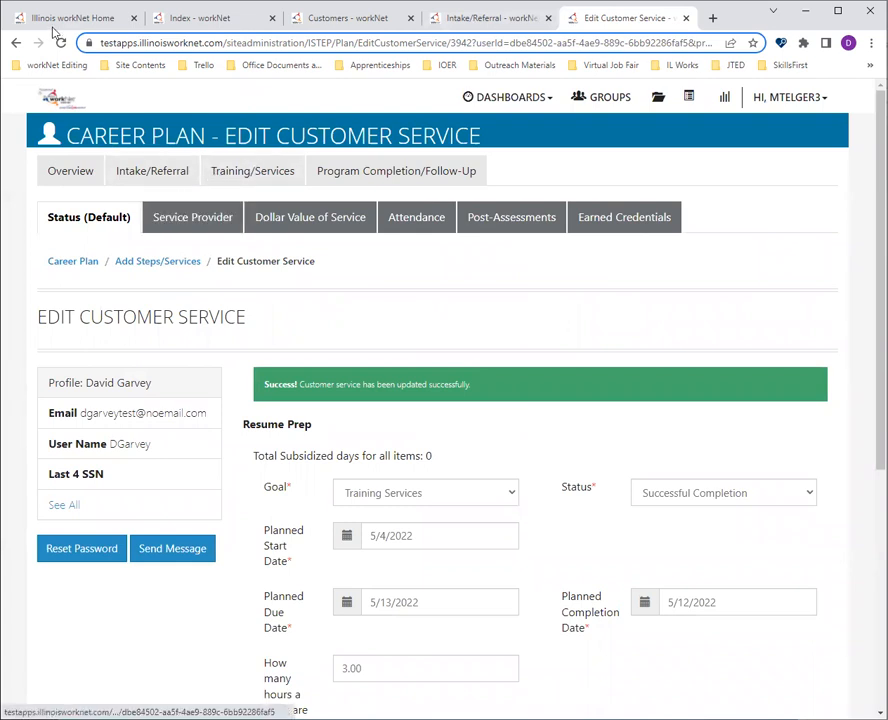
Step: Return to the career plan's Add Steps/Services page and check Resume Prep's status and dates under Training Services
{"action": "left_click", "coordinate": [243, 176]}
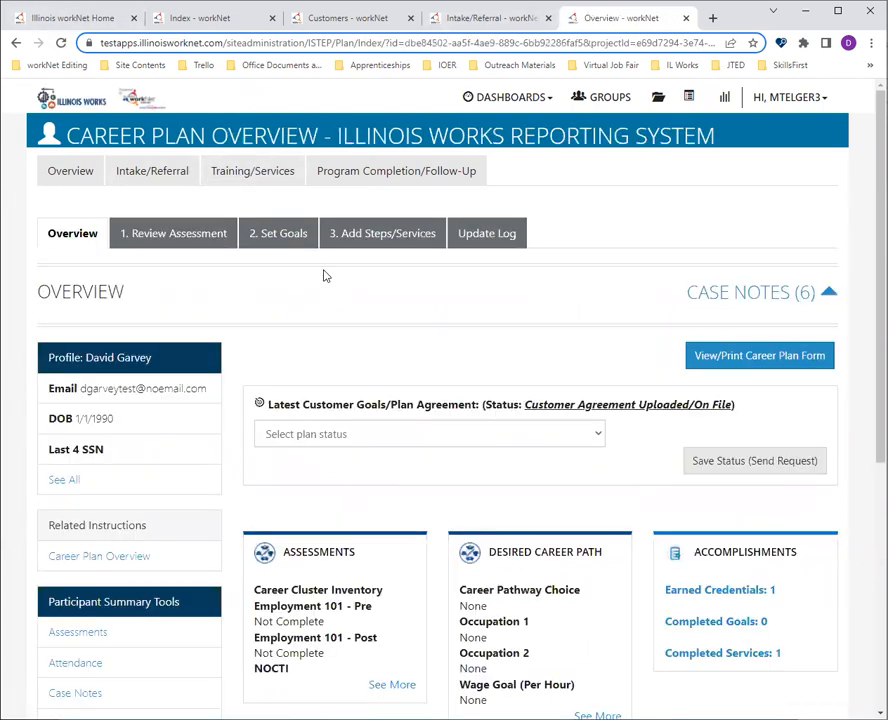
{"action": "left_click", "coordinate": [396, 238]}
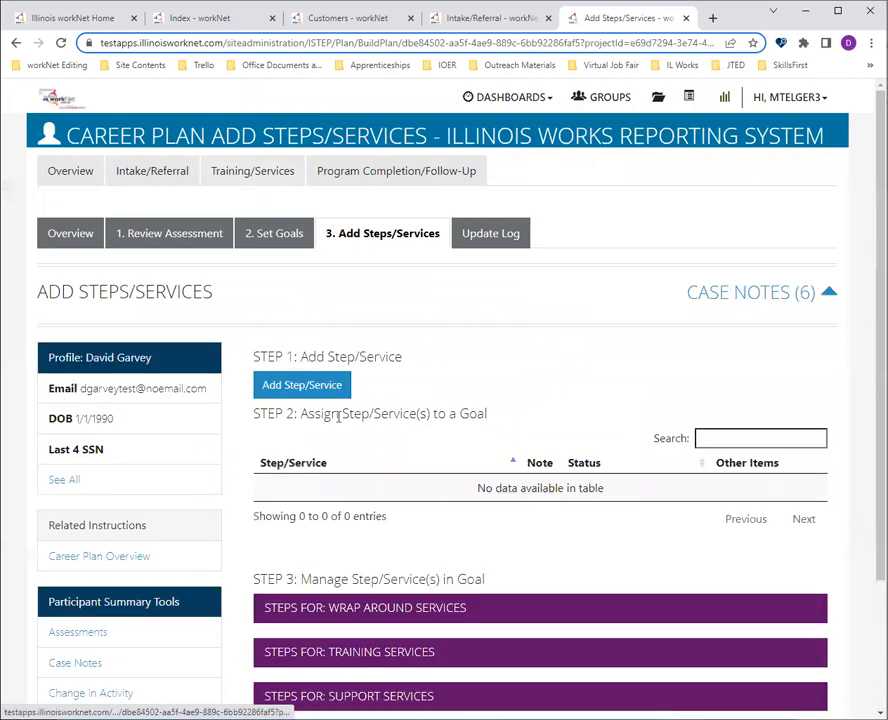
{"action": "scroll", "coordinate": [369, 531], "scroll_direction": "down", "scroll_amount": 2}
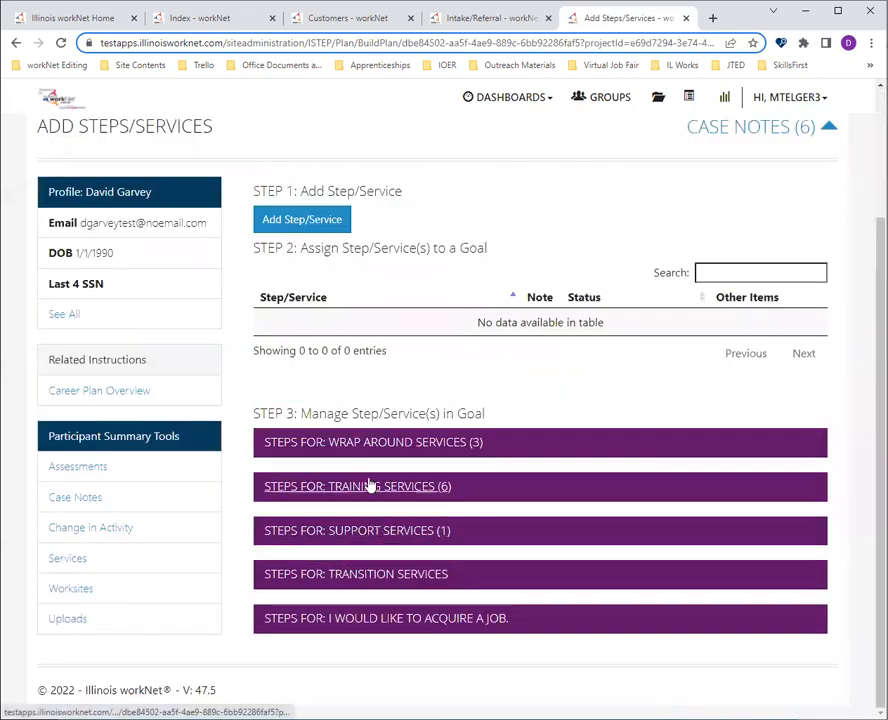
{"action": "left_click", "coordinate": [370, 486]}
{"action": "scroll", "coordinate": [370, 486], "scroll_direction": "down", "scroll_amount": 3}
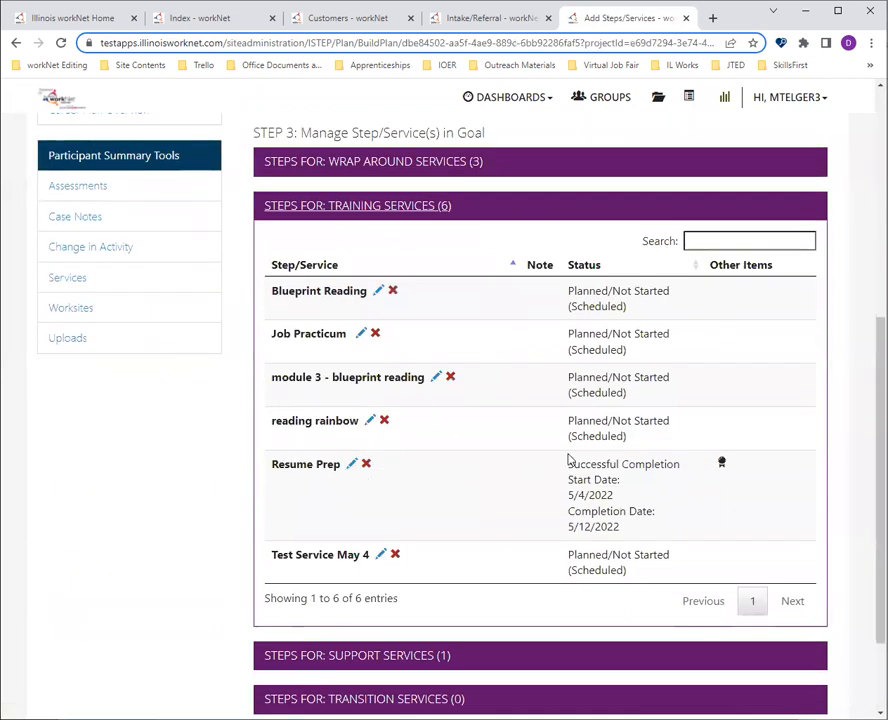
{"action": "left_click_drag", "start_coordinate": [568, 460], "coordinate": [643, 502]}
{"action": "left_click_drag", "start_coordinate": [568, 511], "coordinate": [627, 533]}
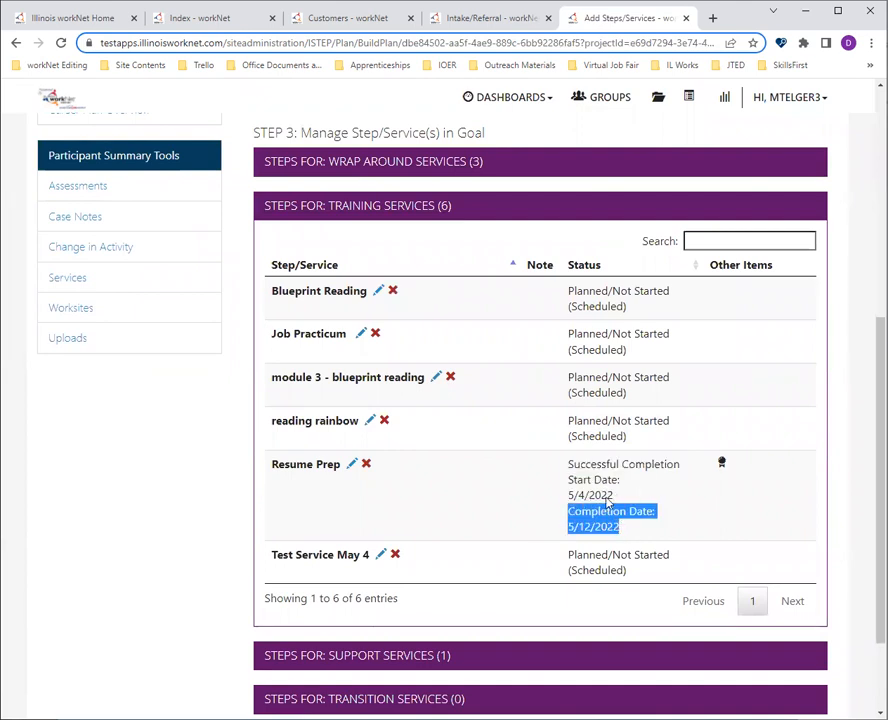
{"action": "left_click", "coordinate": [576, 519]}
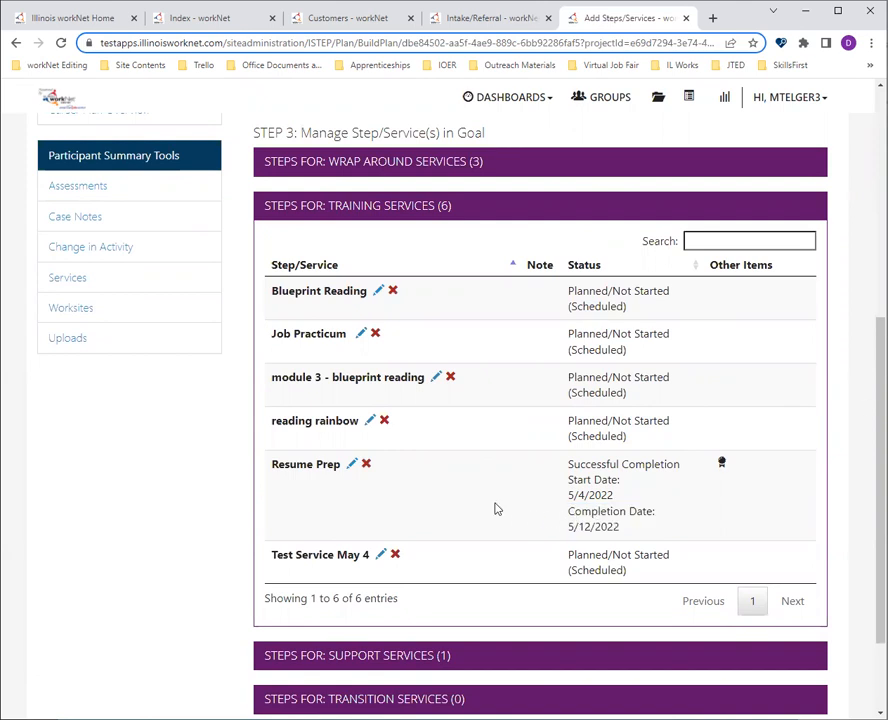
Step: Delete the "reading rainbow" service from the Training Services steps and confirm the deletion
{"action": "scroll", "coordinate": [494, 509], "scroll_direction": "up", "scroll_amount": 1}
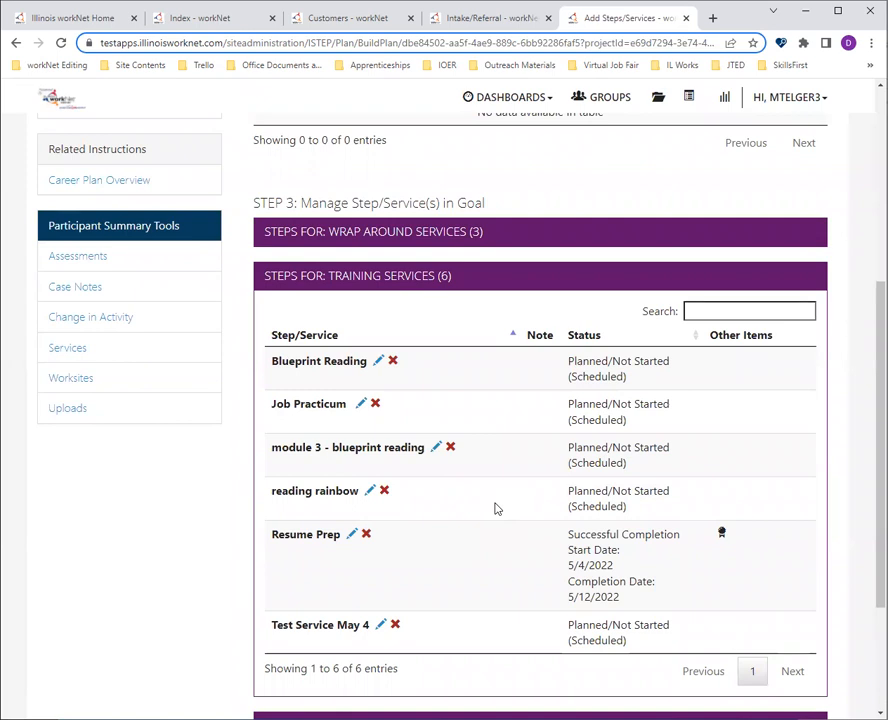
{"action": "left_click", "coordinate": [385, 491]}
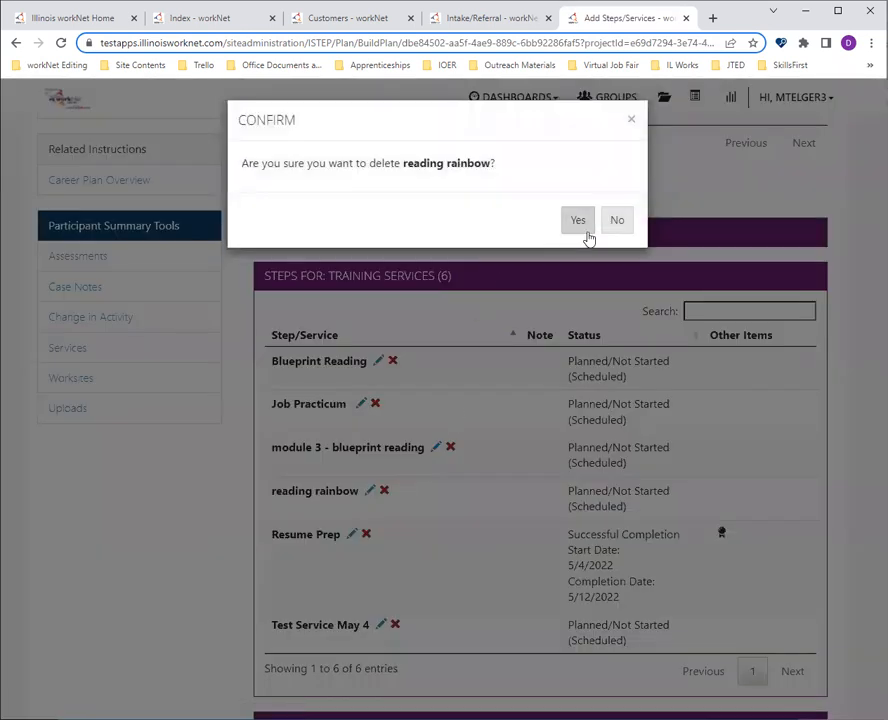
{"action": "left_click", "coordinate": [578, 220]}
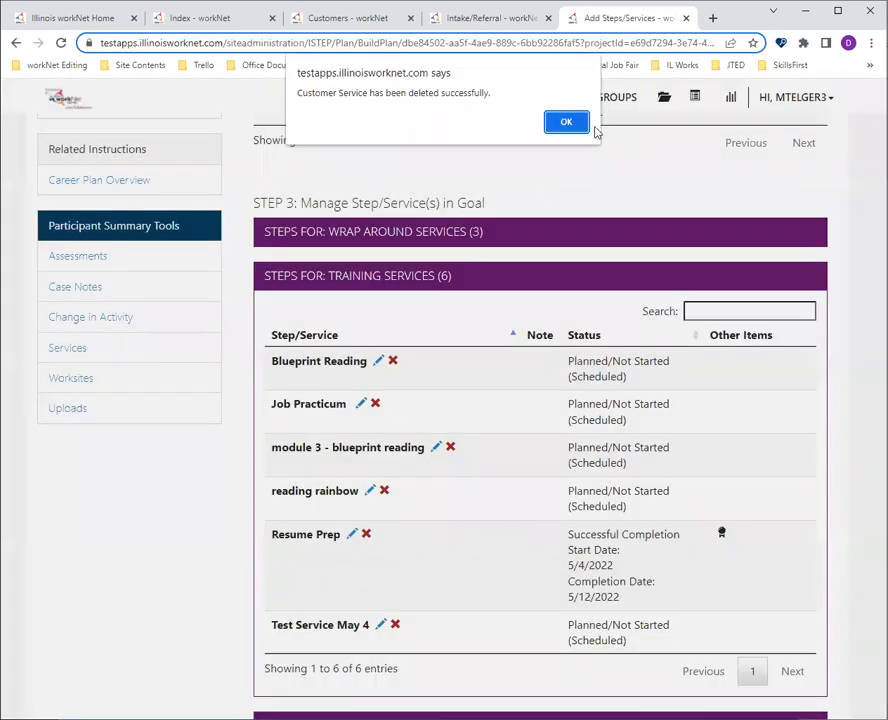
{"action": "left_click", "coordinate": [566, 122]}
{"action": "scroll", "coordinate": [406, 436], "scroll_direction": "down", "scroll_amount": 2}
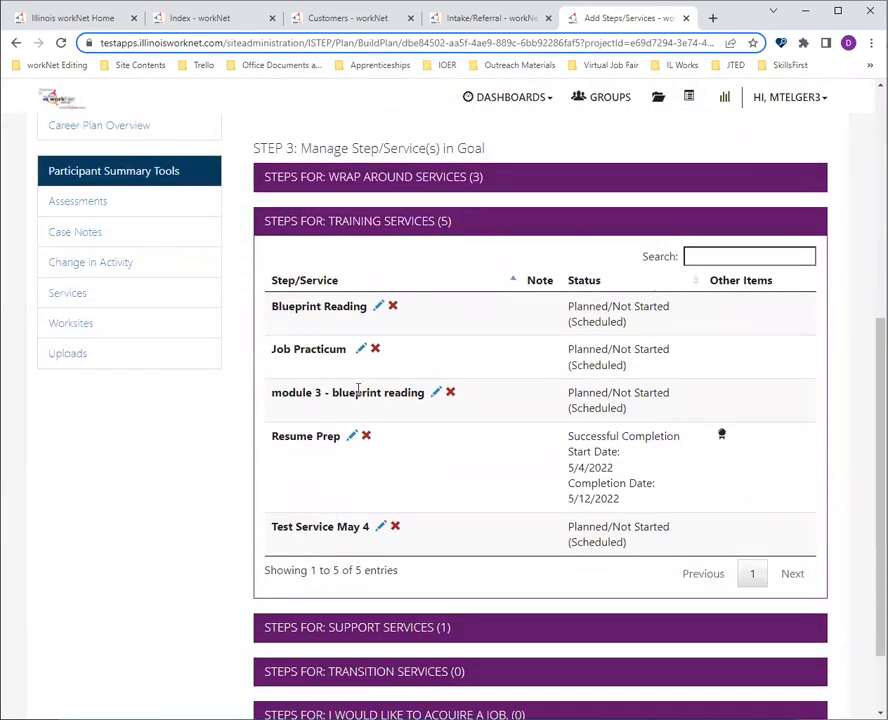
Step: Open the career plan's Update Log and review the recorded actions, dates and users
{"action": "scroll", "coordinate": [418, 464], "scroll_direction": "up", "scroll_amount": 3}
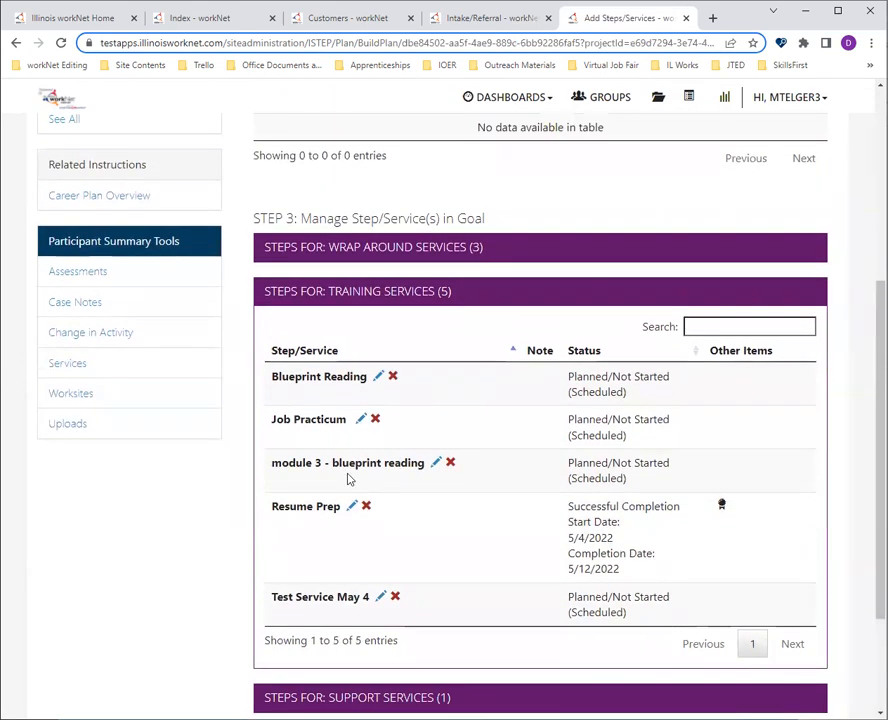
{"action": "scroll", "coordinate": [351, 489], "scroll_direction": "up", "scroll_amount": 6}
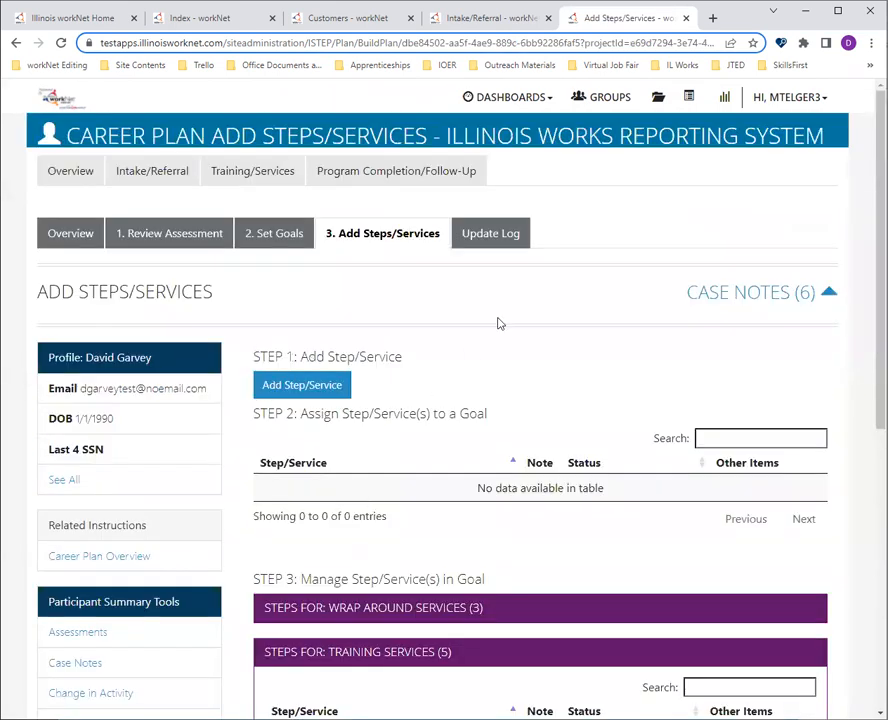
{"action": "left_click", "coordinate": [497, 245]}
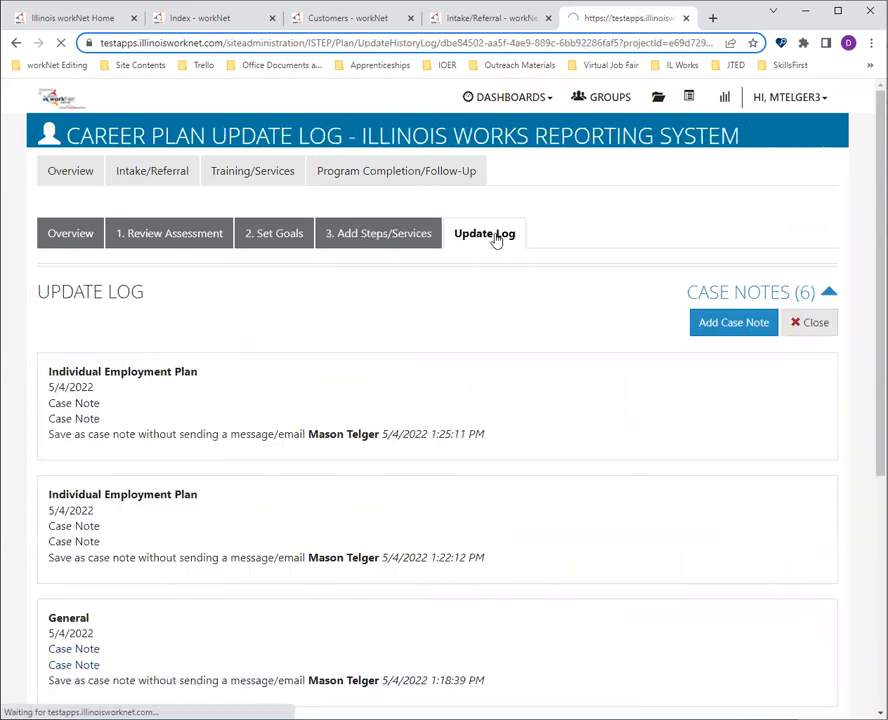
{"action": "scroll", "coordinate": [533, 293], "scroll_direction": "down", "scroll_amount": 1}
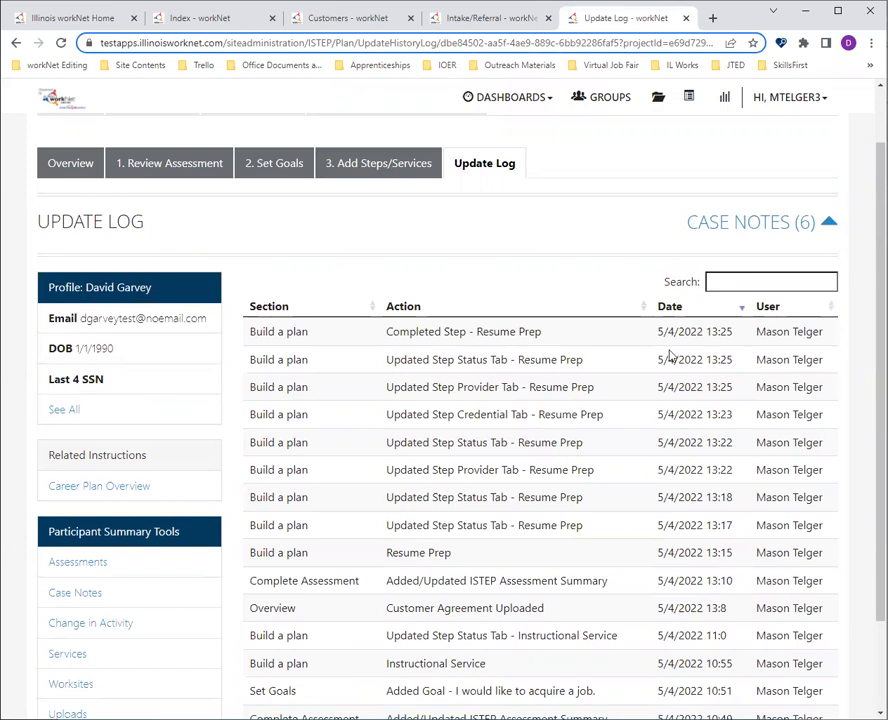
{"action": "scroll", "coordinate": [525, 258], "scroll_direction": "up", "scroll_amount": 1}
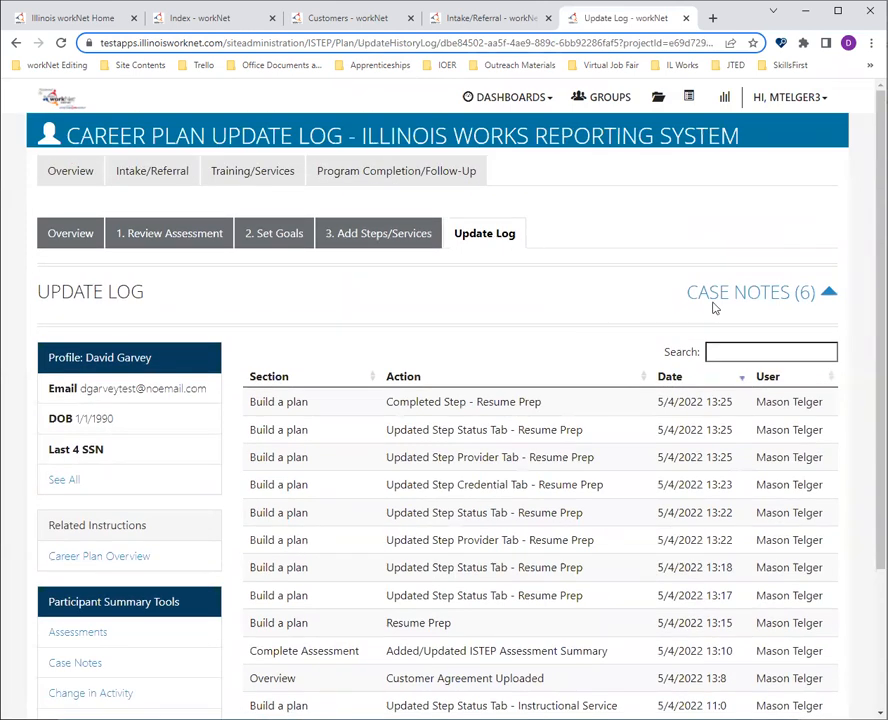